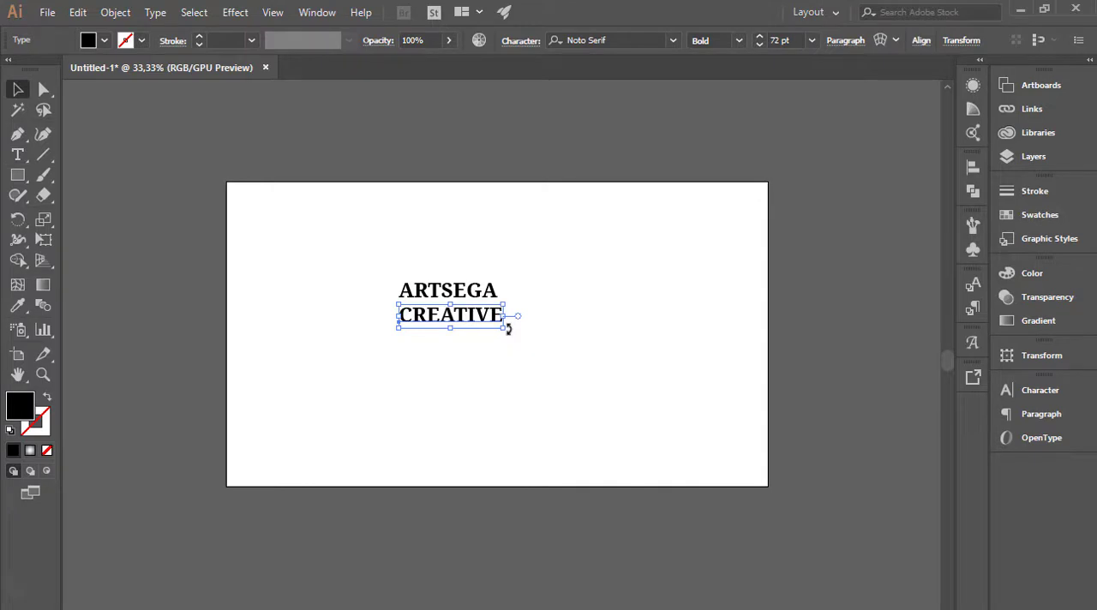
Enlarge CREATIVE to about 98.93 pt below the heading, and scale ARTSEGA up to nearly the artboard's width.
{"action": "left_click_drag", "start_coordinate": [510, 329], "coordinate": [516, 402]}
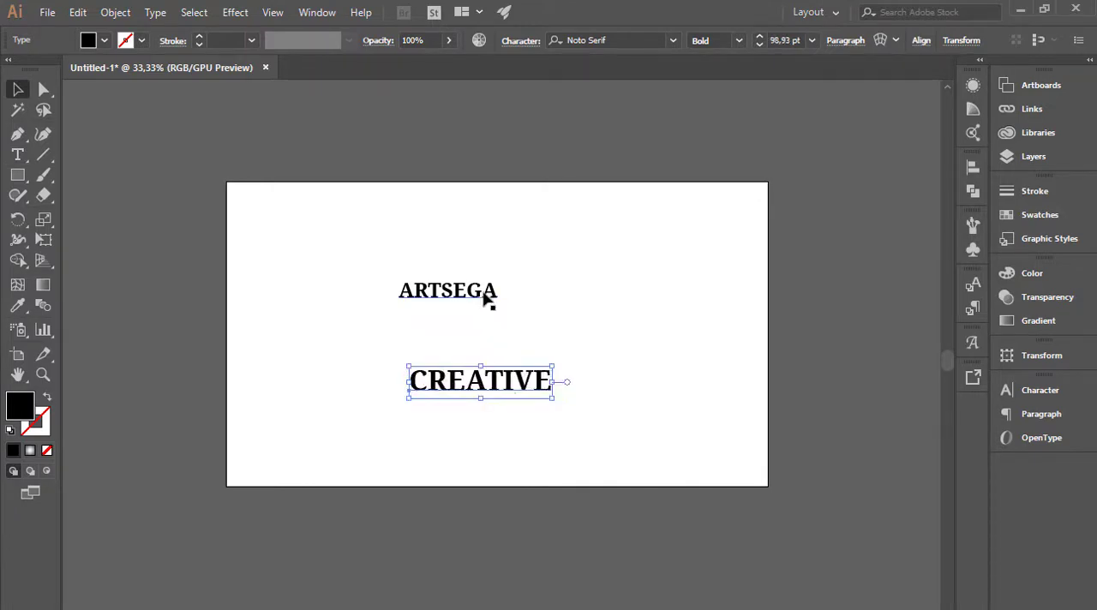
{"action": "left_click", "coordinate": [496, 292]}
{"action": "left_click_drag", "start_coordinate": [497, 309], "coordinate": [707, 353]}
{"action": "left_click_drag", "start_coordinate": [394, 278], "coordinate": [234, 241]}
{"action": "left_click_drag", "start_coordinate": [706, 356], "coordinate": [728, 358]}
Place CREATIVE directly beneath ARTSEGA with their left edges lined up and a small gap between them.
{"action": "left_click_drag", "start_coordinate": [534, 396], "coordinate": [321, 356]}
{"action": "key", "text": "Down"}
{"action": "key", "text": "Down"}
{"action": "key", "text": "Down"}
{"action": "key", "text": "Down"}
{"action": "key", "text": "Down"}
{"action": "key", "text": "Down"}
{"action": "key", "text": "Down"}
{"action": "key", "text": "Down"}
{"action": "key", "text": "Down"}
{"action": "key", "text": "Down"}
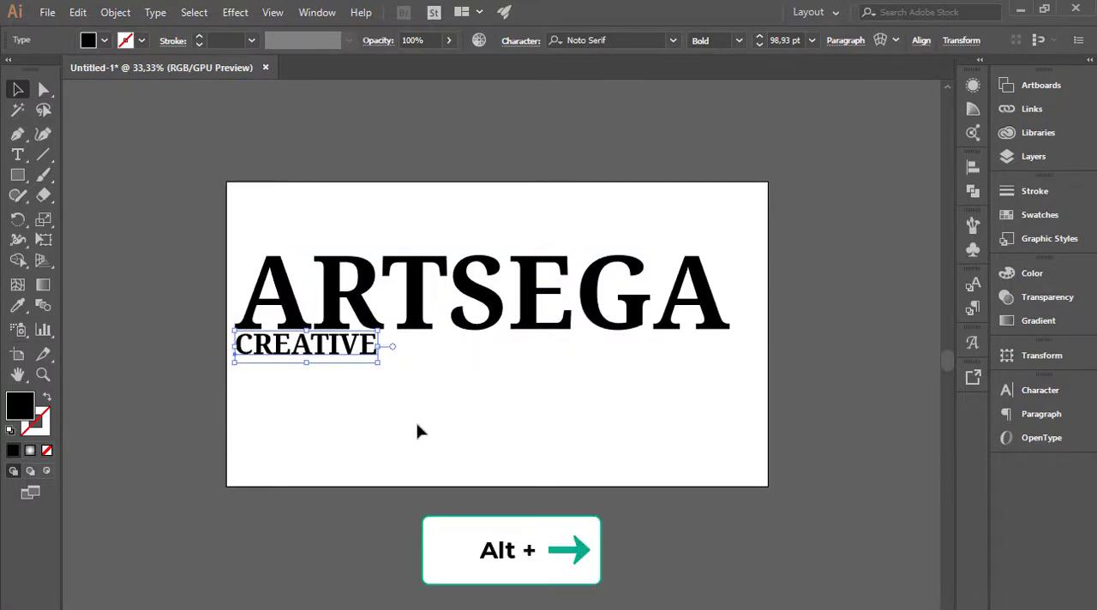
{"action": "key", "text": "Down"}
{"action": "key", "text": "Down"}
{"action": "key", "text": "Down"}
{"action": "key", "text": "Down"}
{"action": "key", "text": "Down"}
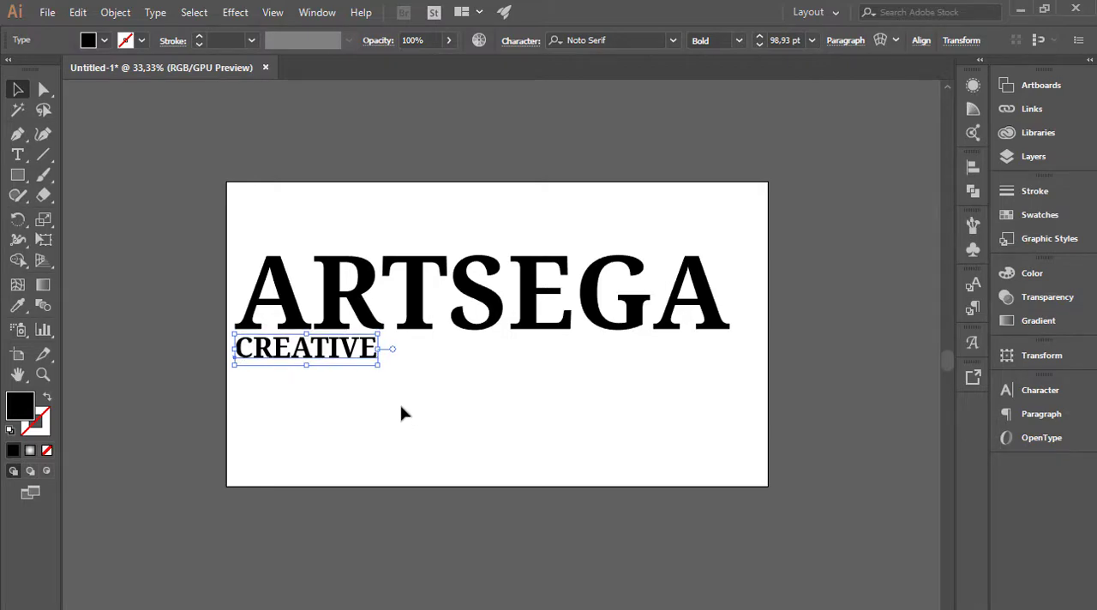
{"action": "key", "text": "Up"}
{"action": "key", "text": "Up"}
Widen the letter tracking of CREATIVE until its last letter lines up with the right end of ARTSEGA.
{"action": "key", "text": "alt+Right"}
{"action": "key", "text": "alt+Right"}
{"action": "key", "text": "alt+Right"}
{"action": "key", "text": "alt+Right"}
{"action": "key", "text": "alt+Right"}
{"action": "key", "text": "alt+Right"}
{"action": "key", "text": "alt+Right"}
{"action": "key", "text": "alt+Right"}
{"action": "key", "text": "alt+Right"}
{"action": "key", "text": "alt+Right"}
{"action": "key", "text": "alt+Right"}
{"action": "key", "text": "alt+Right"}
{"action": "key", "text": "alt+Right"}
{"action": "key", "text": "alt+Right"}
{"action": "key", "text": "alt+Right"}
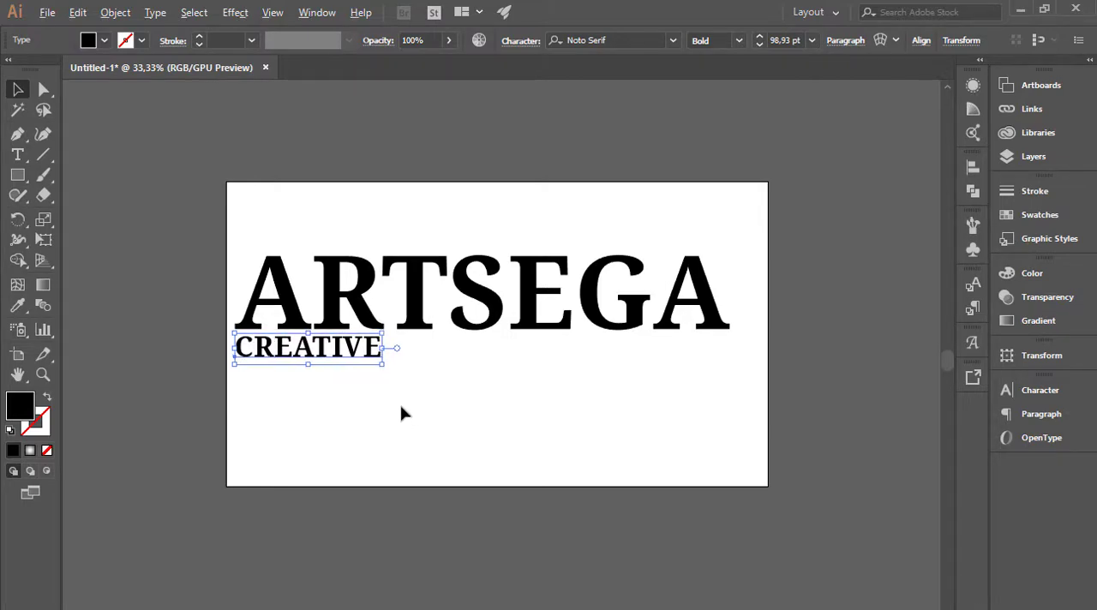
{"action": "key", "text": "alt+Right"}
{"action": "key", "text": "alt+Right"}
{"action": "key", "text": "alt+Right"}
{"action": "key", "text": "alt+Right"}
{"action": "key", "text": "alt+Right"}
{"action": "key", "text": "alt+Right"}
{"action": "key", "text": "alt+Right"}
{"action": "key", "text": "alt+Right"}
{"action": "key", "text": "alt+Right"}
{"action": "key", "text": "alt+Right"}
{"action": "key", "text": "alt+Right"}
{"action": "key", "text": "alt+Right"}
{"action": "key", "text": "alt+Right"}
{"action": "key", "text": "alt+Right"}
{"action": "key", "text": "alt+Right"}
{"action": "key", "text": "alt+Right"}
{"action": "key", "text": "alt+Right"}
{"action": "key", "text": "alt+Right"}
{"action": "key", "text": "alt+Right"}
{"action": "key", "text": "alt+Right"}
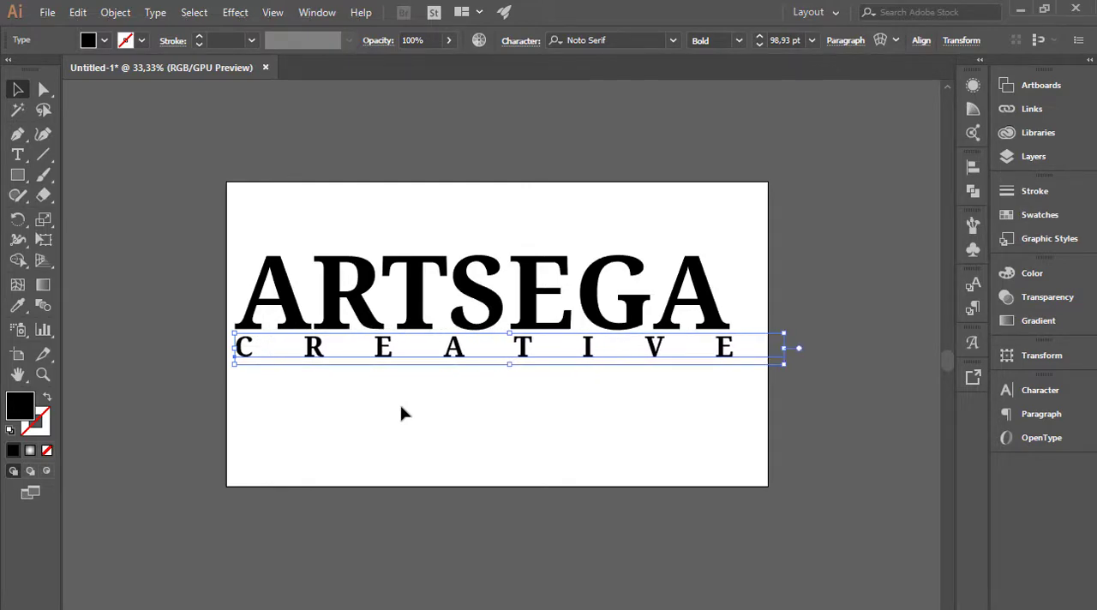
{"action": "key", "text": "alt+Left"}
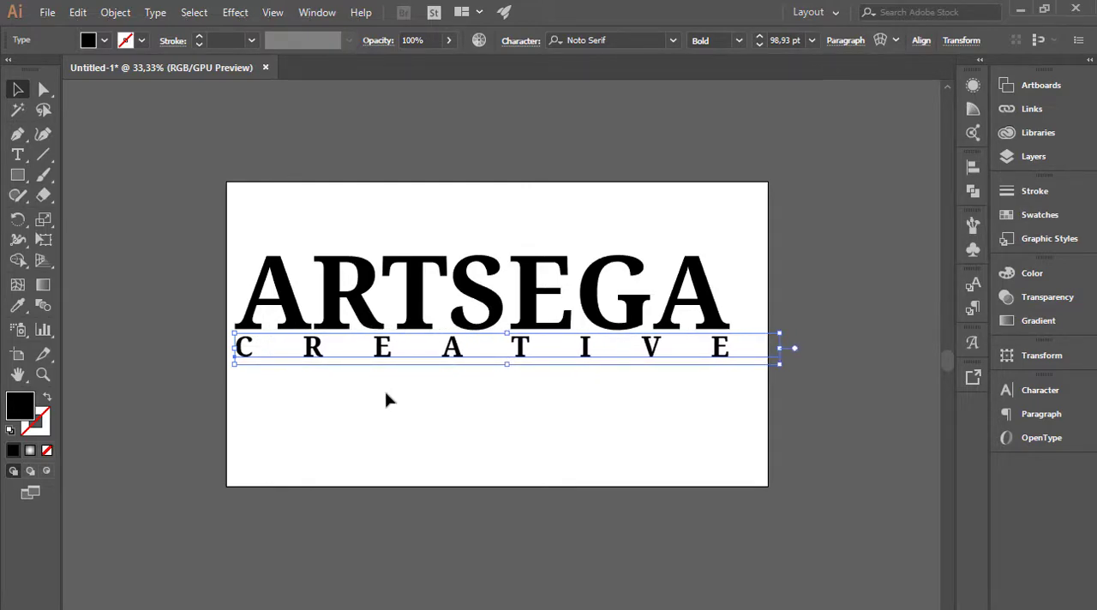
Try to center both live text lines horizontally on the artboard.
{"action": "left_click_drag", "start_coordinate": [403, 401], "coordinate": [513, 308]}
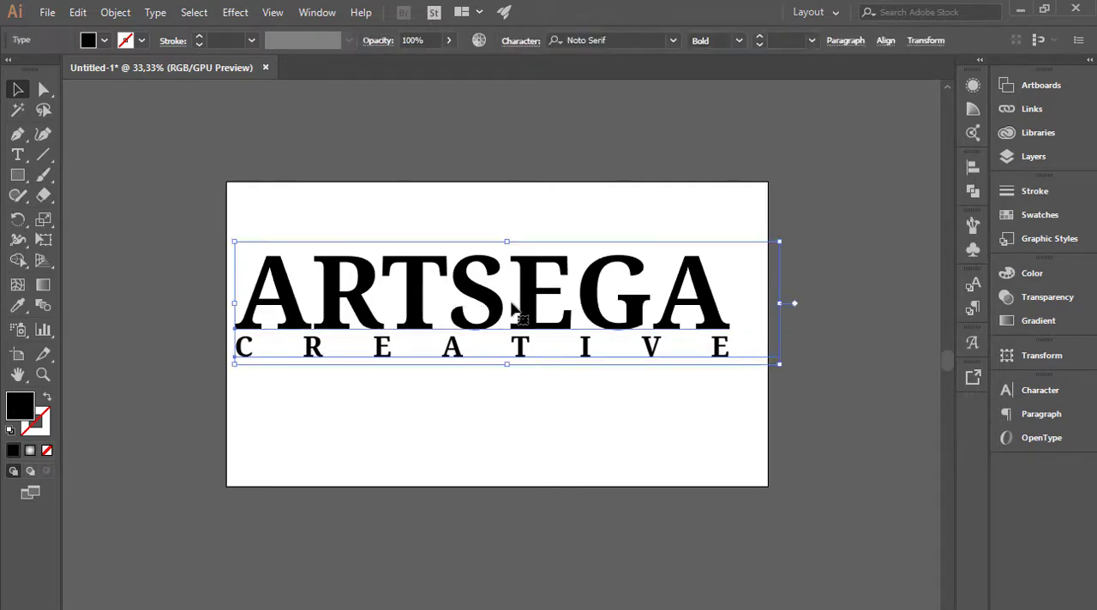
{"action": "left_click", "coordinate": [973, 167]}
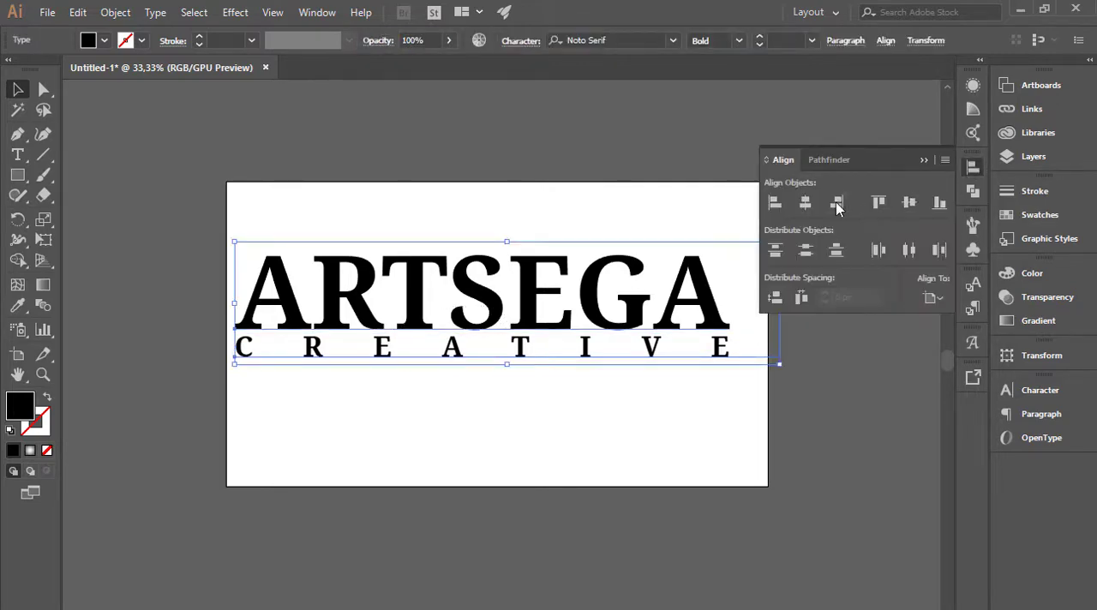
{"action": "left_click", "coordinate": [806, 204]}
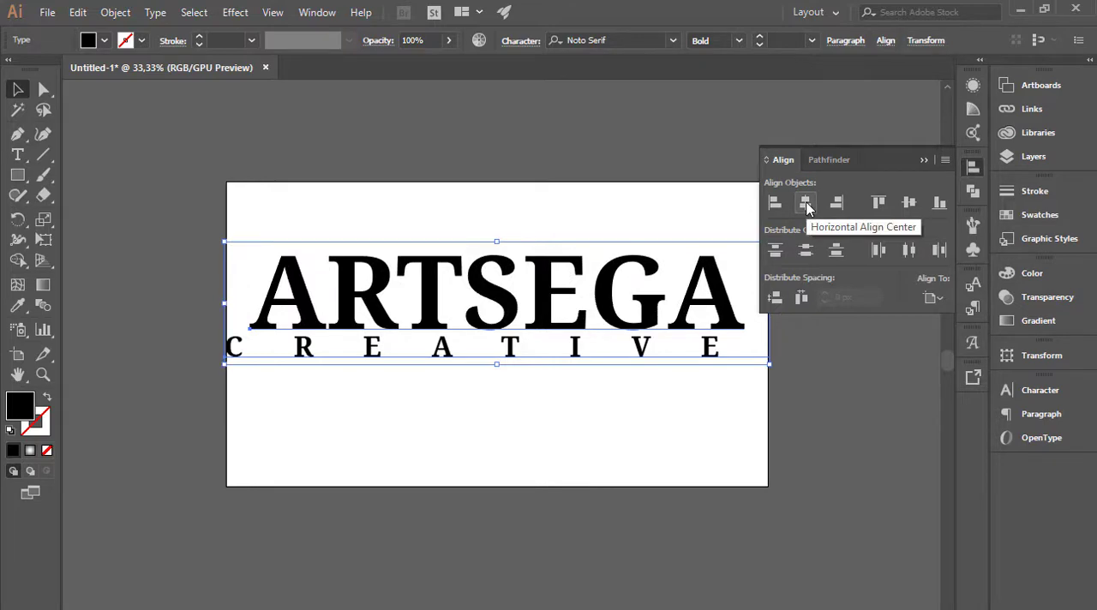
{"action": "key", "text": "ctrl+z"}
Expand both text lines into outlines, with Object and Fill included.
{"action": "left_click", "coordinate": [114, 13]}
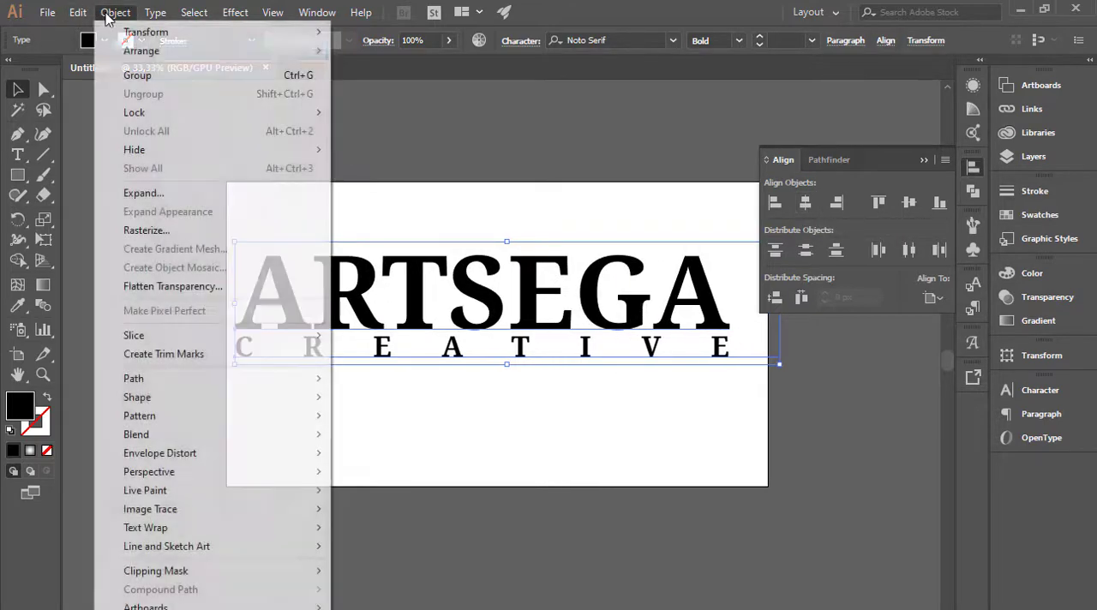
{"action": "left_click", "coordinate": [147, 191]}
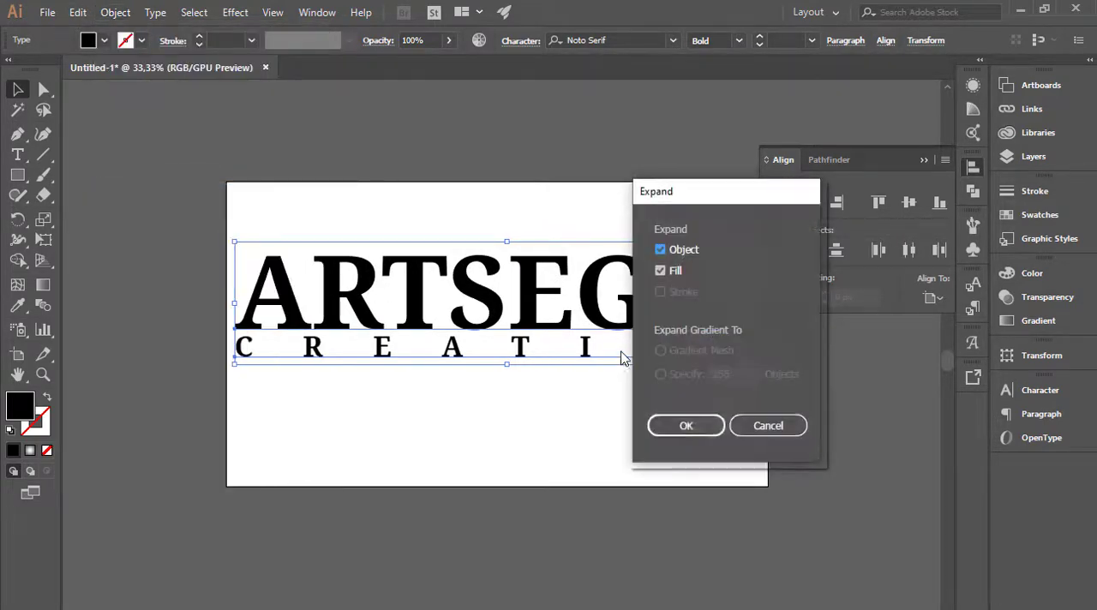
{"action": "left_click", "coordinate": [678, 426]}
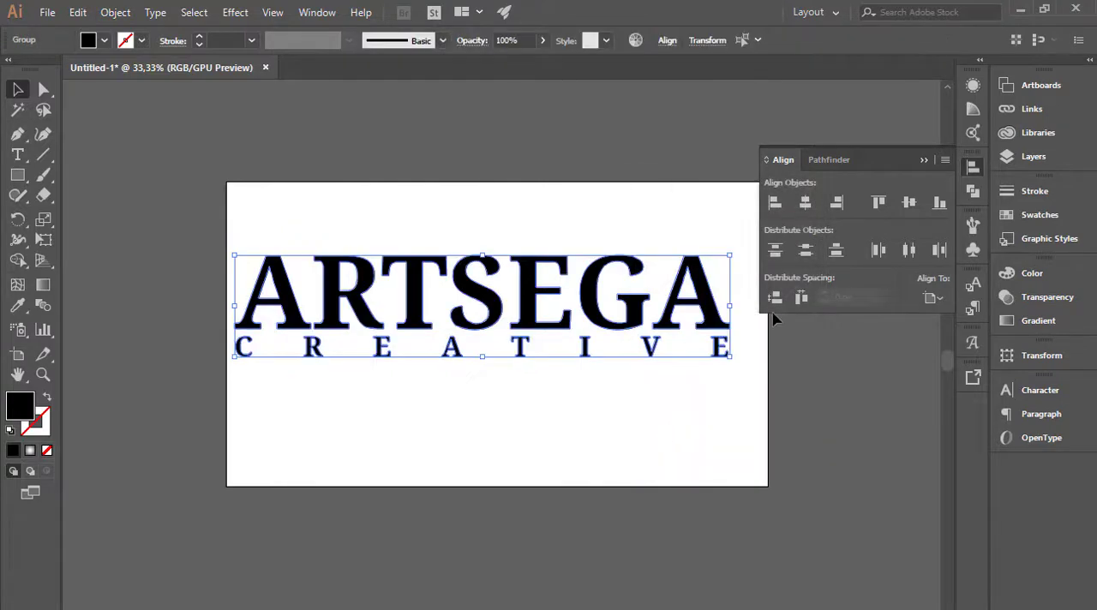
Center the outlined ARTSEGA and CREATIVE lettering horizontally on the artboard.
{"action": "left_click", "coordinate": [805, 203]}
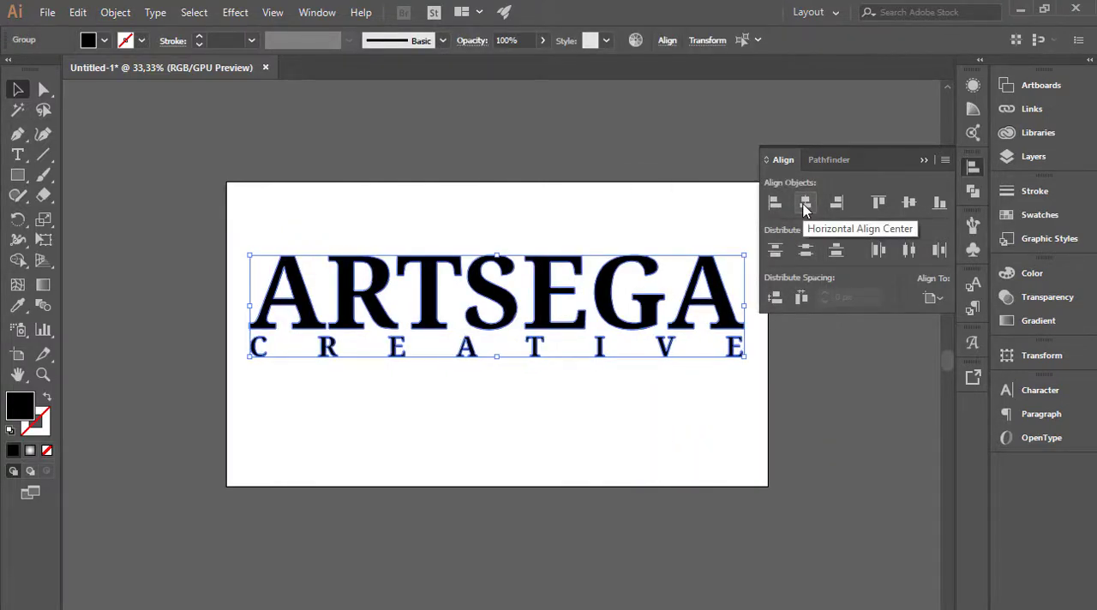
{"action": "left_click", "coordinate": [925, 159]}
{"action": "left_click", "coordinate": [703, 401]}
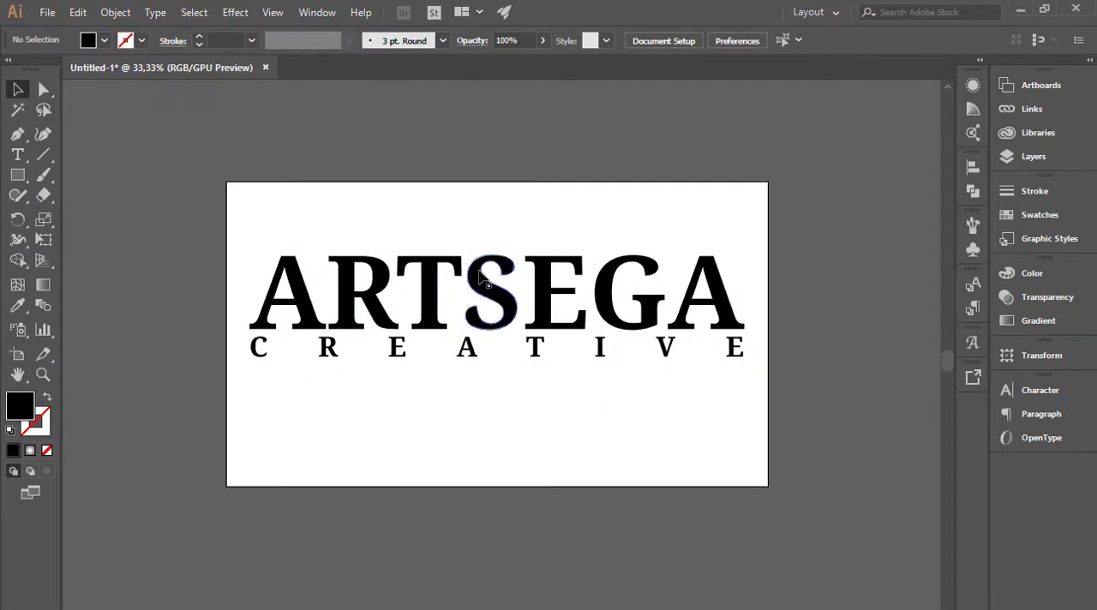
Group the outlined ARTSEGA and CREATIVE lettering into one object.
{"action": "mouse_move", "coordinate": [232, 387]}
{"action": "left_mouse_down"}
{"action": "mouse_move", "coordinate": [623, 276]}
{"action": "mouse_move", "coordinate": [717, 265]}
{"action": "mouse_move", "coordinate": [681, 273]}
{"action": "left_mouse_up"}
{"action": "right_click", "coordinate": [601, 283]}
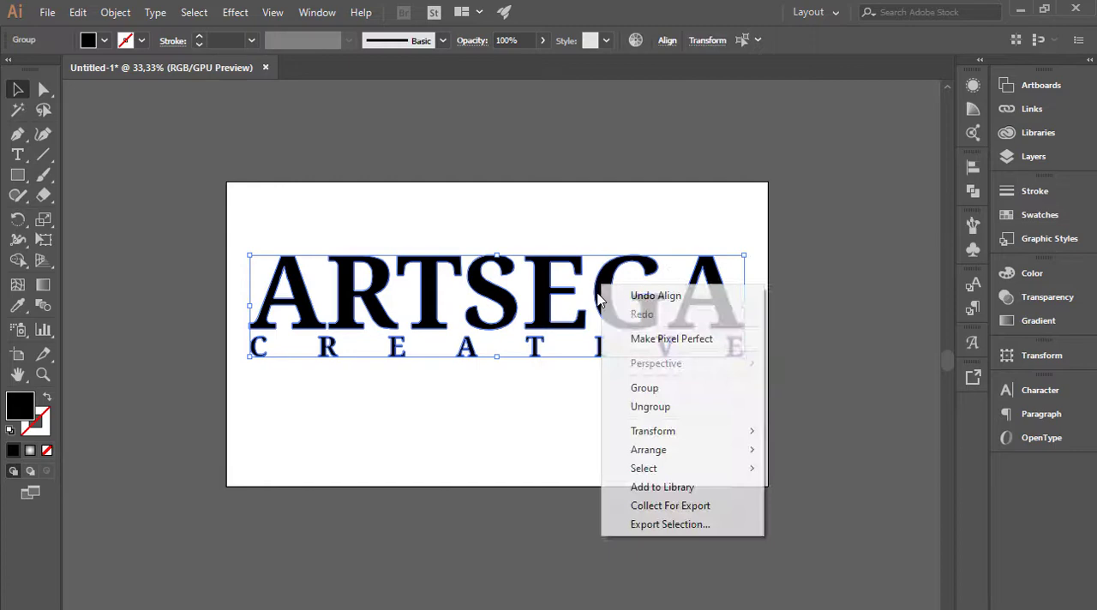
{"action": "left_click", "coordinate": [626, 389]}
{"action": "left_click", "coordinate": [626, 395]}
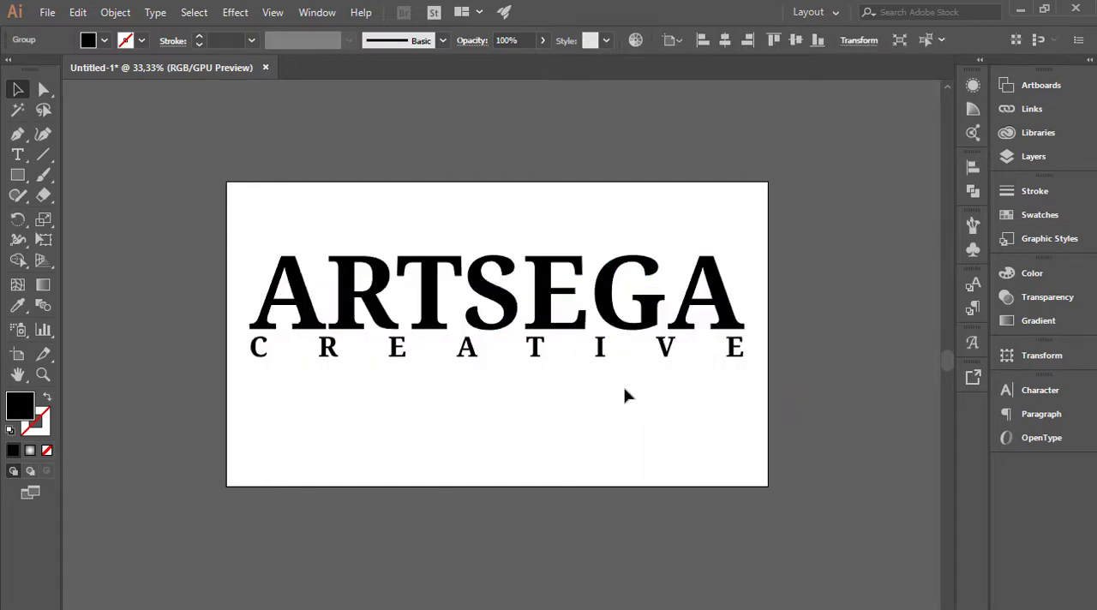
Start a 3D Extrude & Bevel effect on the grouped lettering with preview on, rotated to about 43°, -25° and 4°.
{"action": "left_click", "coordinate": [472, 354]}
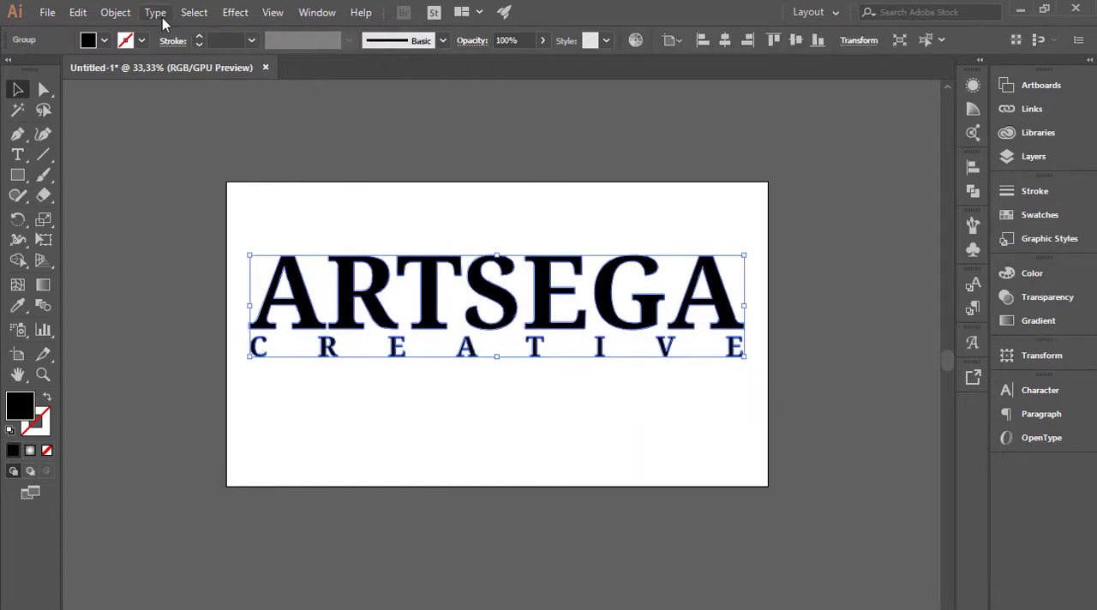
{"action": "left_click", "coordinate": [236, 13]}
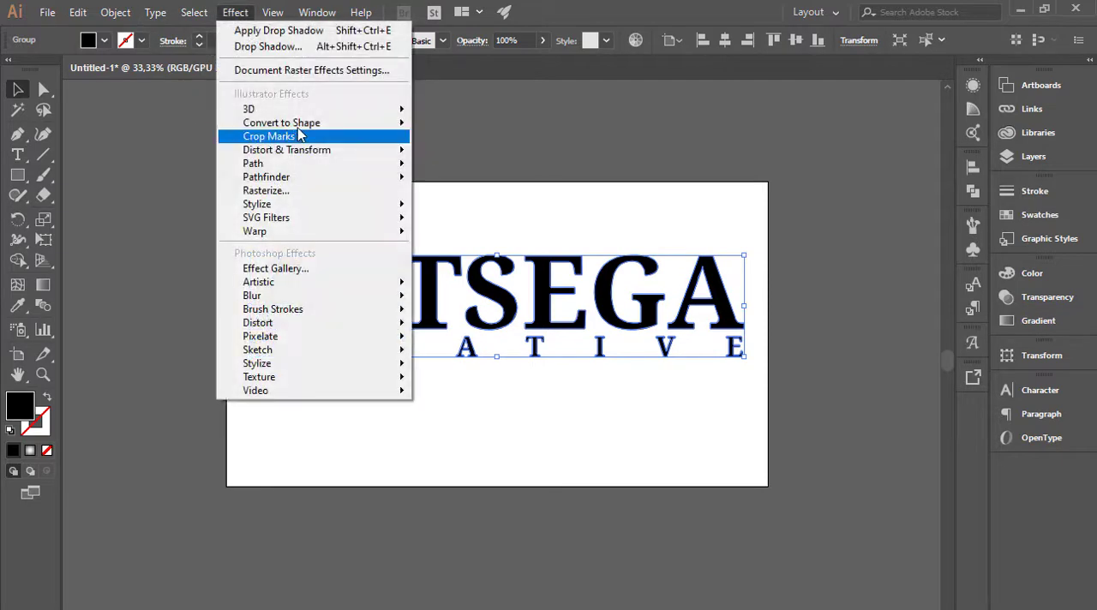
{"action": "mouse_move", "coordinate": [375, 111]}
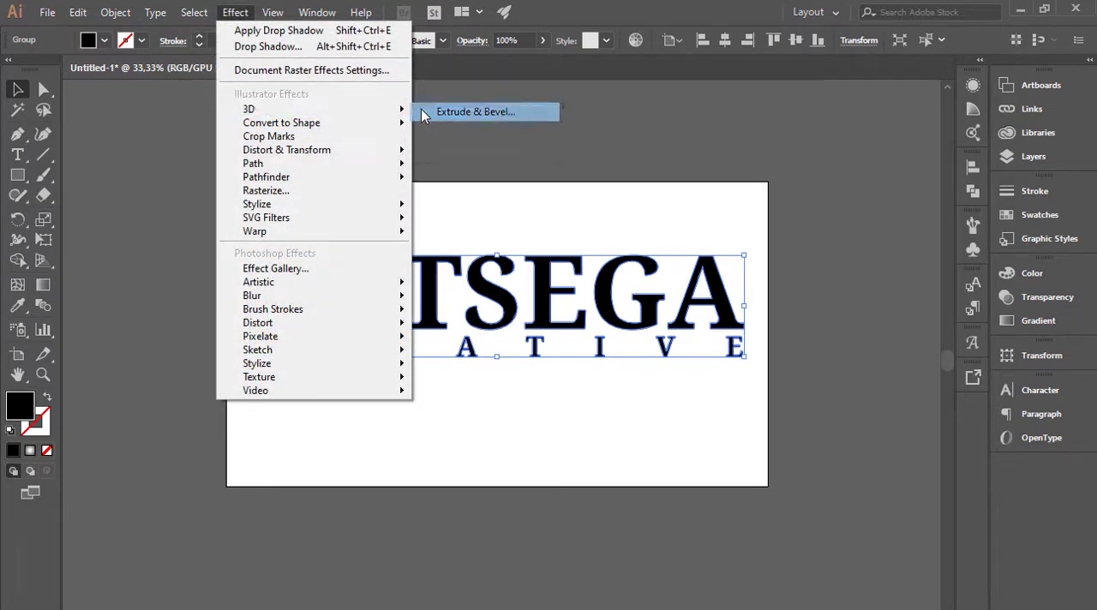
{"action": "left_click", "coordinate": [489, 108]}
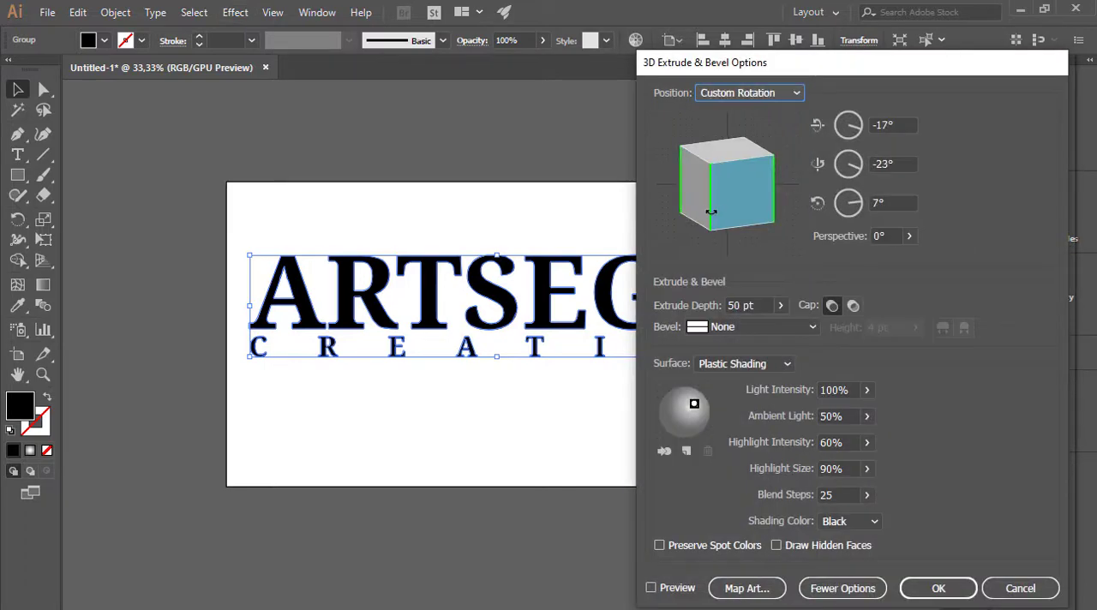
{"action": "left_click_drag", "start_coordinate": [711, 212], "coordinate": [741, 140]}
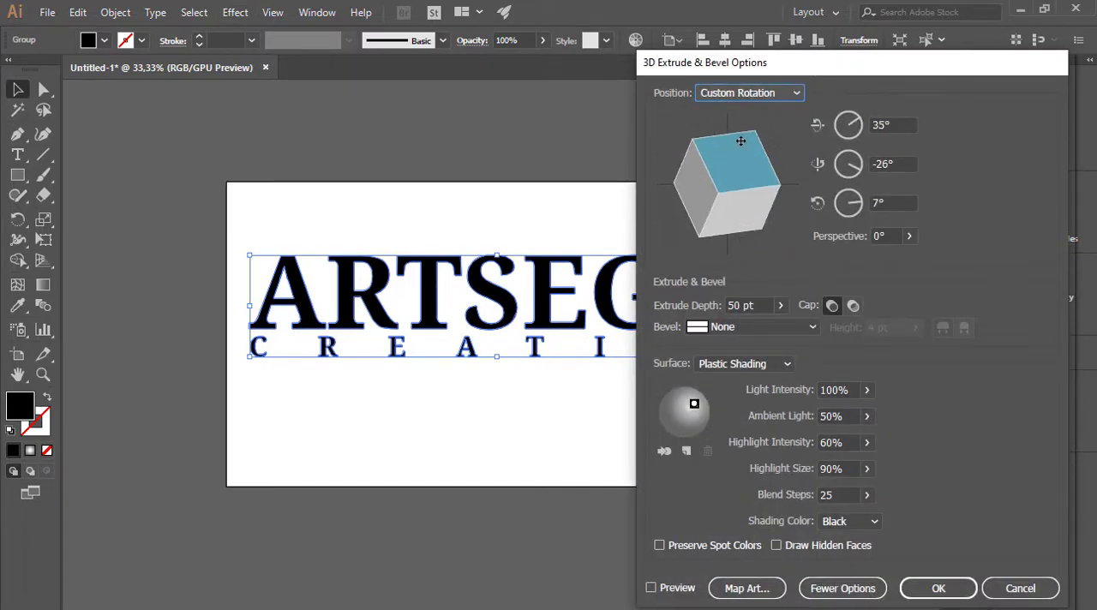
{"action": "left_click", "coordinate": [650, 589]}
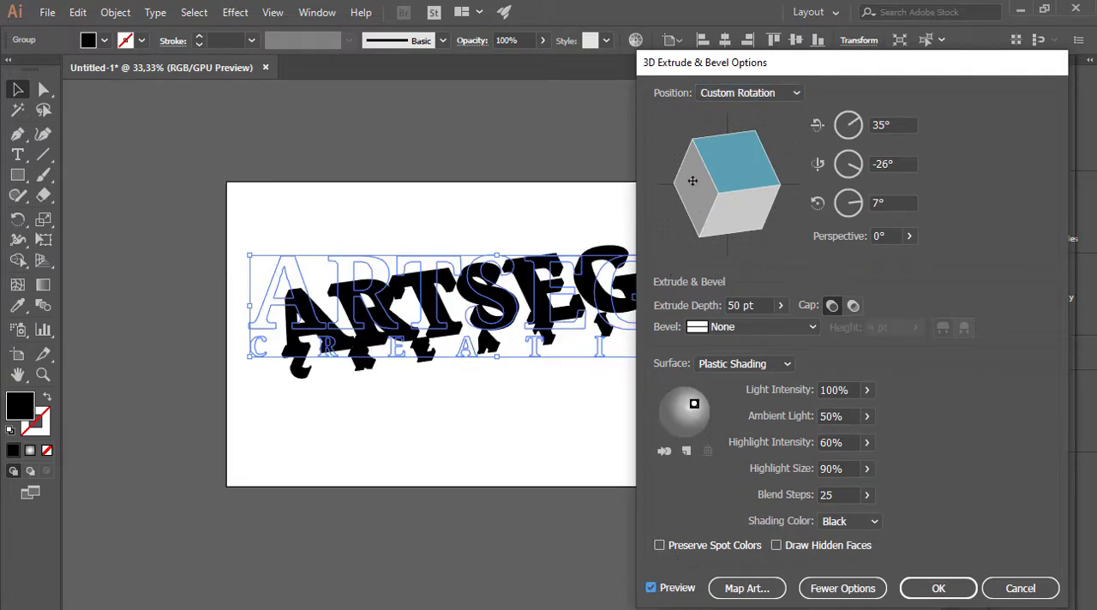
{"action": "left_click_drag", "start_coordinate": [726, 152], "coordinate": [725, 148]}
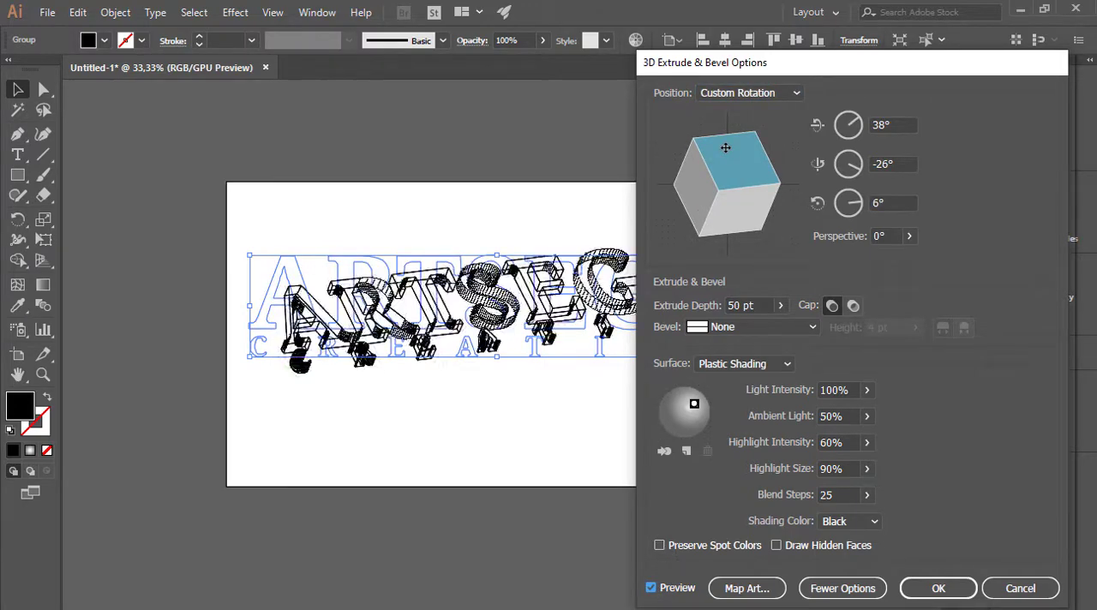
{"action": "left_click_drag", "start_coordinate": [812, 73], "coordinate": [778, 107]}
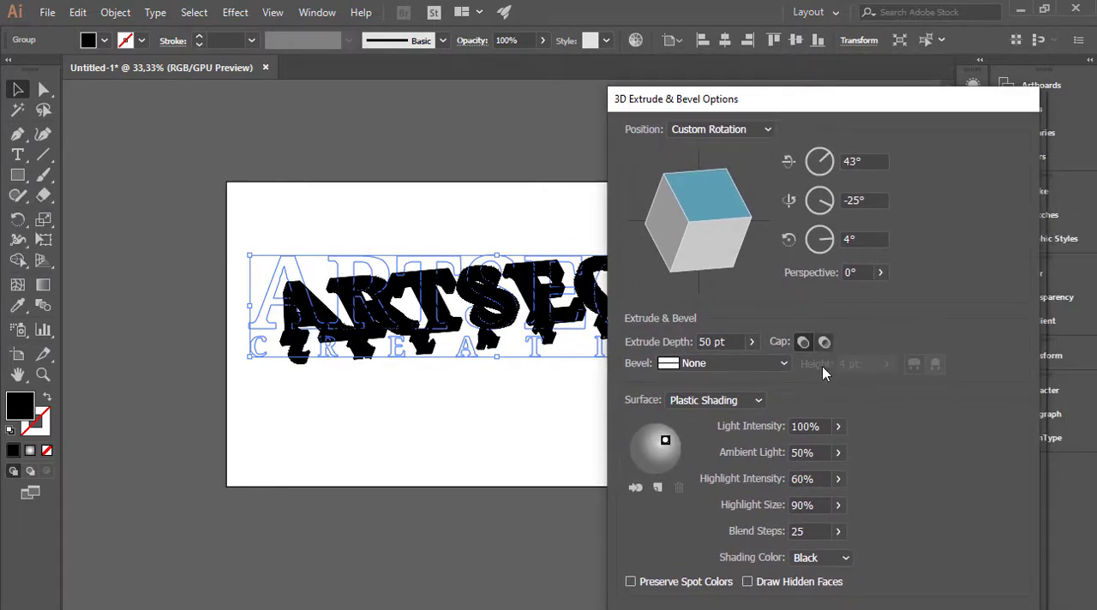
Set the blend steps to 0, adjust the rotation to about 45°, -27° and 7°, and apply the 3D effect.
{"action": "left_click", "coordinate": [807, 532]}
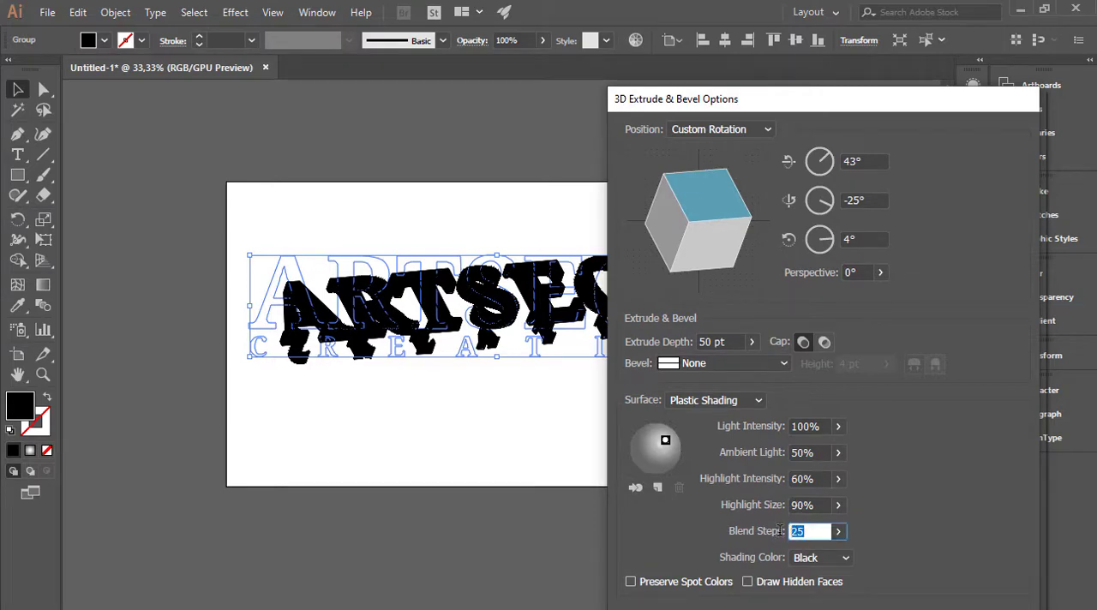
{"action": "type", "text": "0"}
{"action": "left_click", "coordinate": [817, 504]}
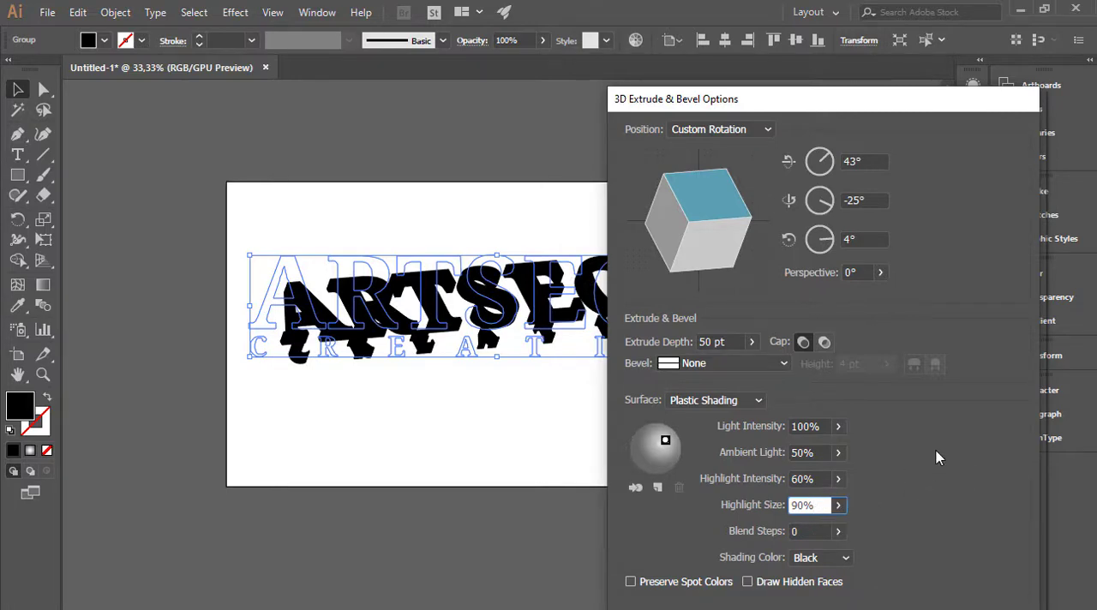
{"action": "left_click_drag", "start_coordinate": [733, 234], "coordinate": [675, 241]}
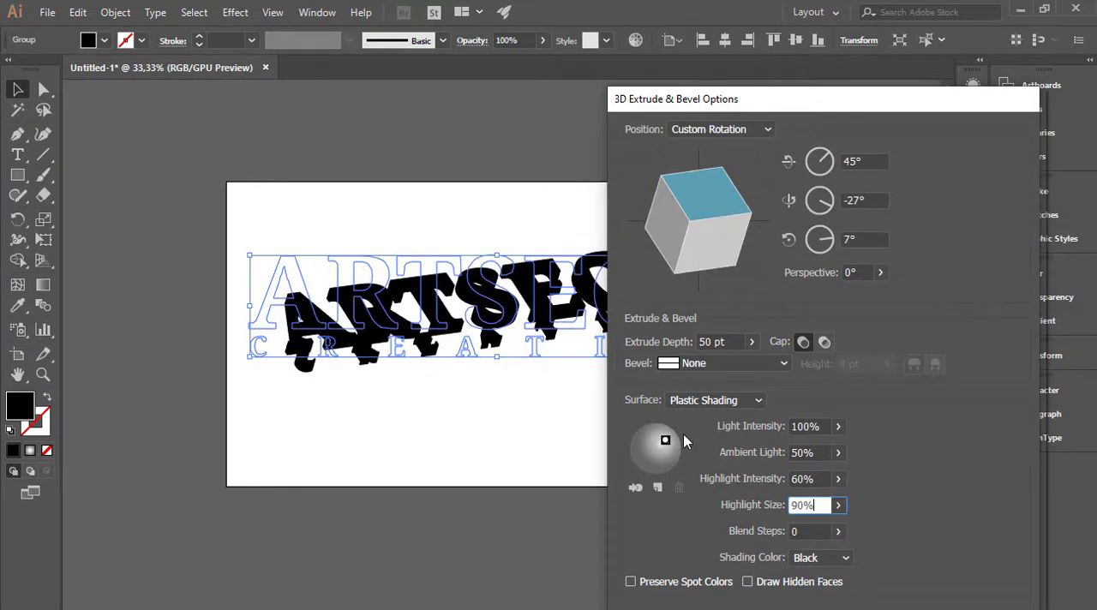
{"action": "key", "text": "Return"}
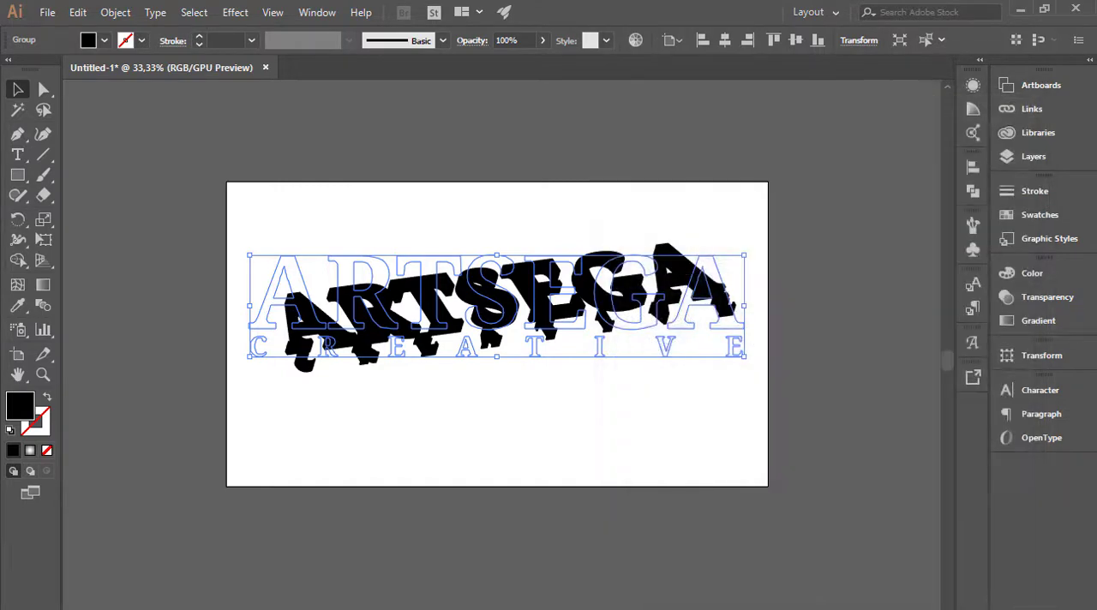
{"action": "left_click", "coordinate": [678, 436]}
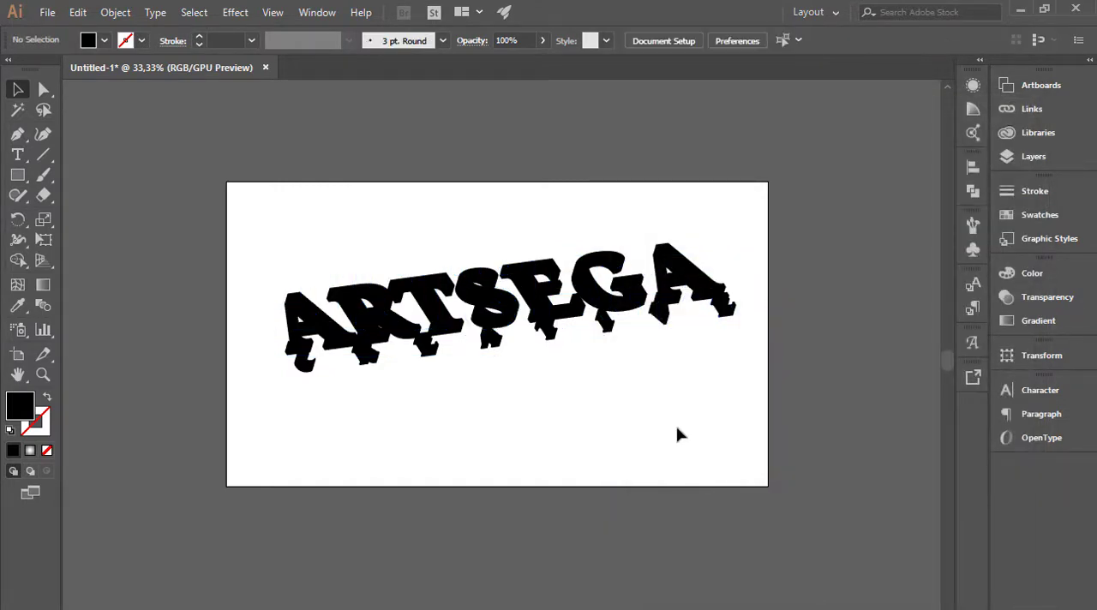
Move the 3D lettering slightly down and to the left, and expand its appearance.
{"action": "left_click_drag", "start_coordinate": [641, 289], "coordinate": [624, 319]}
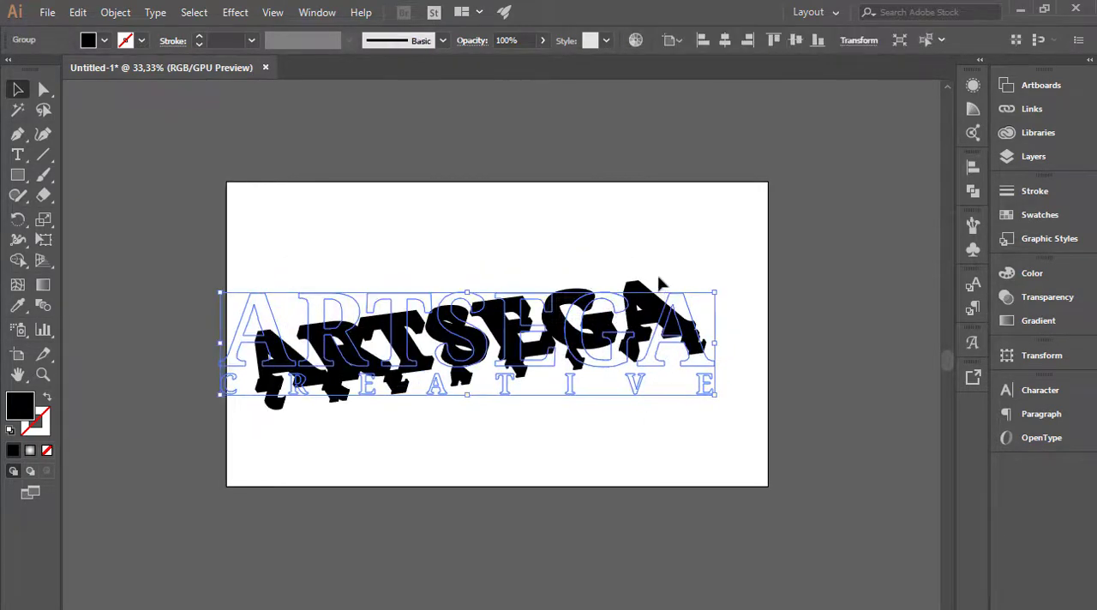
{"action": "left_click", "coordinate": [115, 12]}
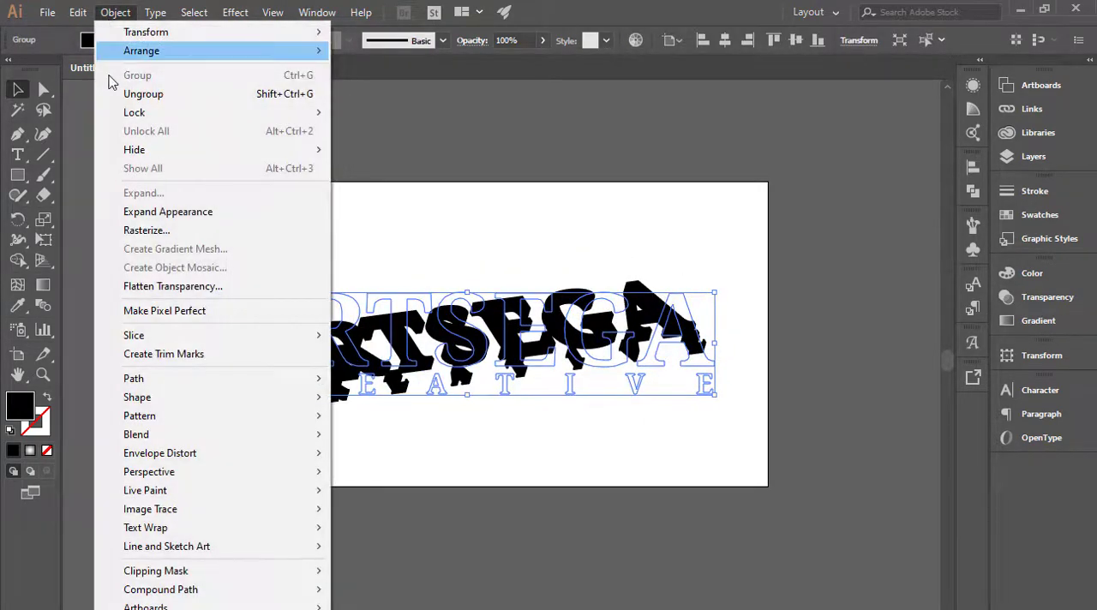
{"action": "left_click", "coordinate": [150, 211]}
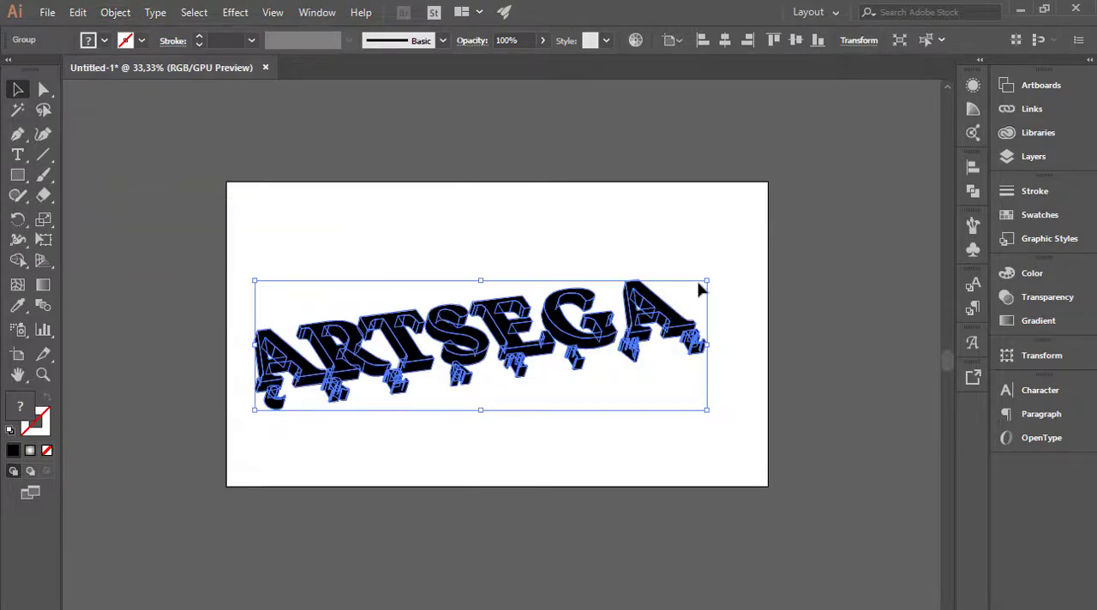
Enlarge the expanded 3D lettering to almost fill the artboard's width and center it horizontally.
{"action": "left_click_drag", "start_coordinate": [706, 280], "coordinate": [752, 250]}
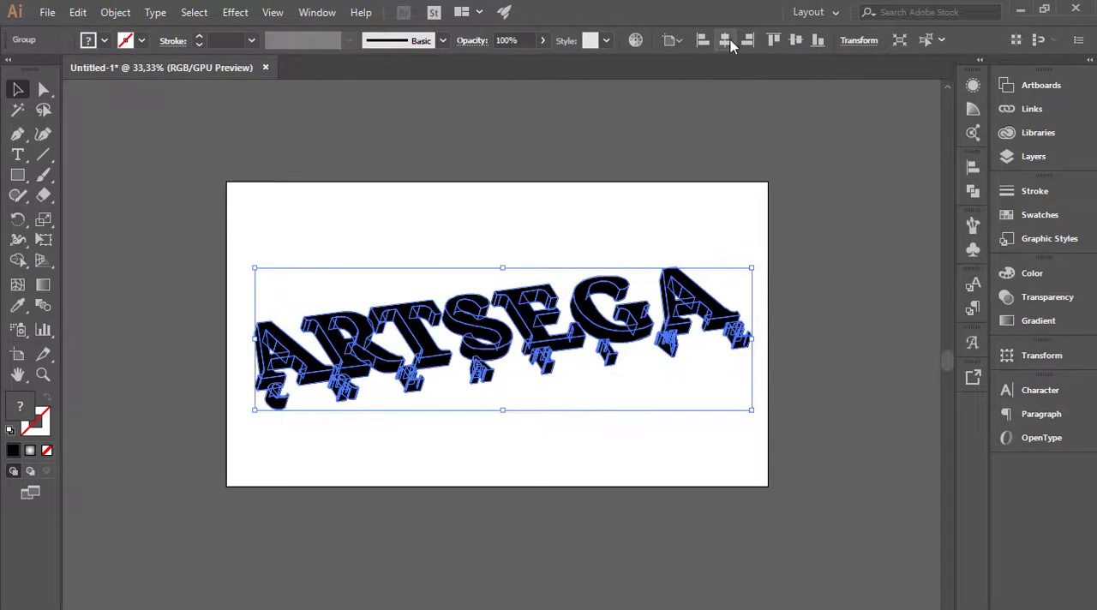
{"action": "left_click", "coordinate": [728, 40]}
{"action": "left_click", "coordinate": [830, 203]}
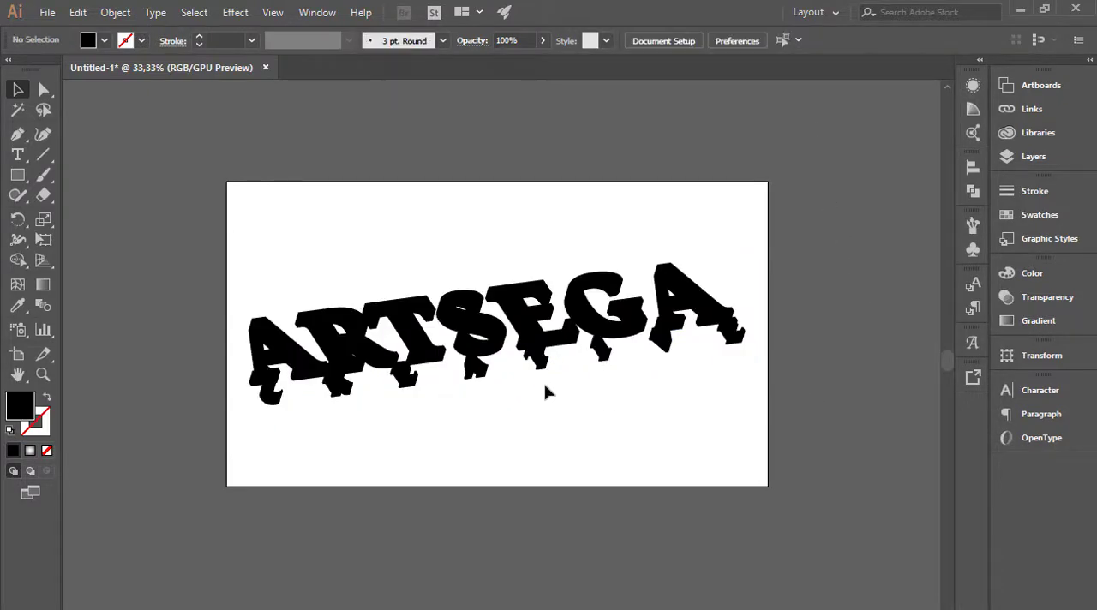
Ungroup the expanded 3D lettering twice so its faces can be selected separately, and clear the selection.
{"action": "left_click", "coordinate": [532, 338]}
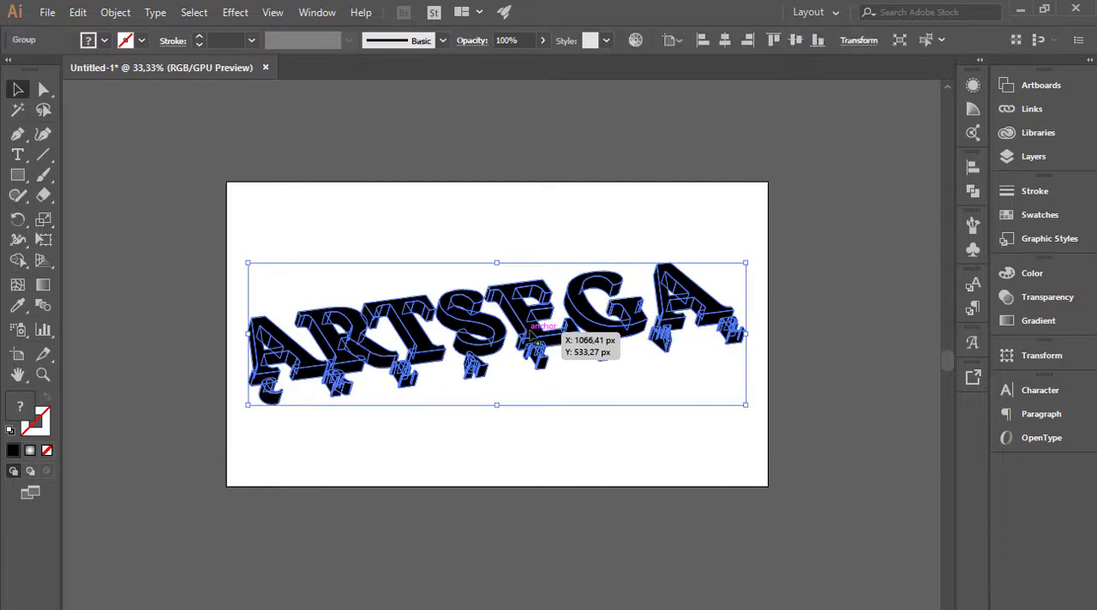
{"action": "right_click", "coordinate": [532, 337]}
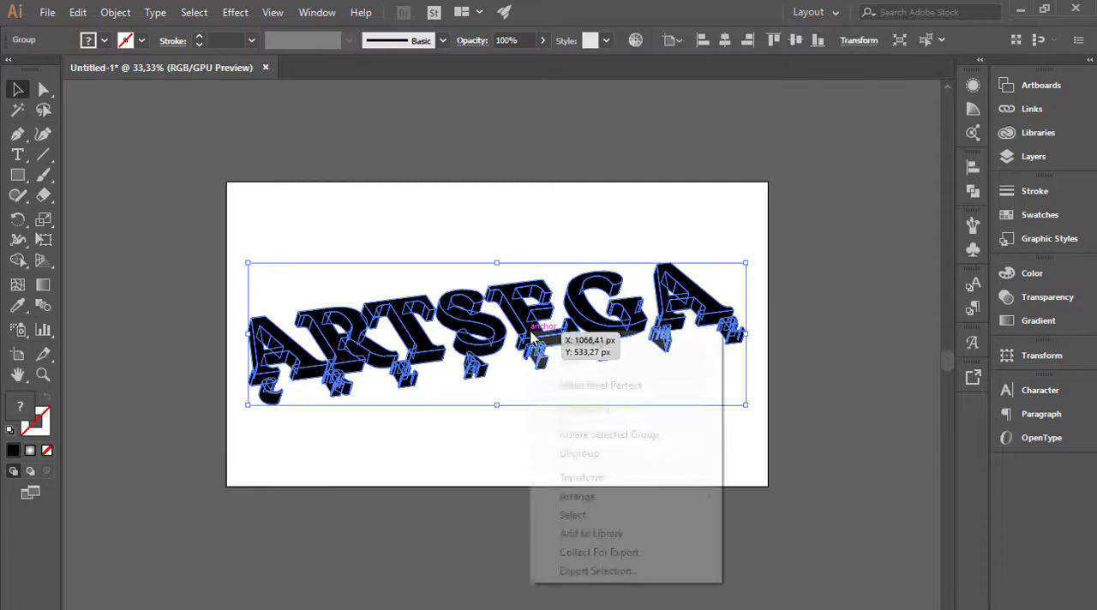
{"action": "left_click", "coordinate": [582, 457]}
{"action": "right_click", "coordinate": [536, 335]}
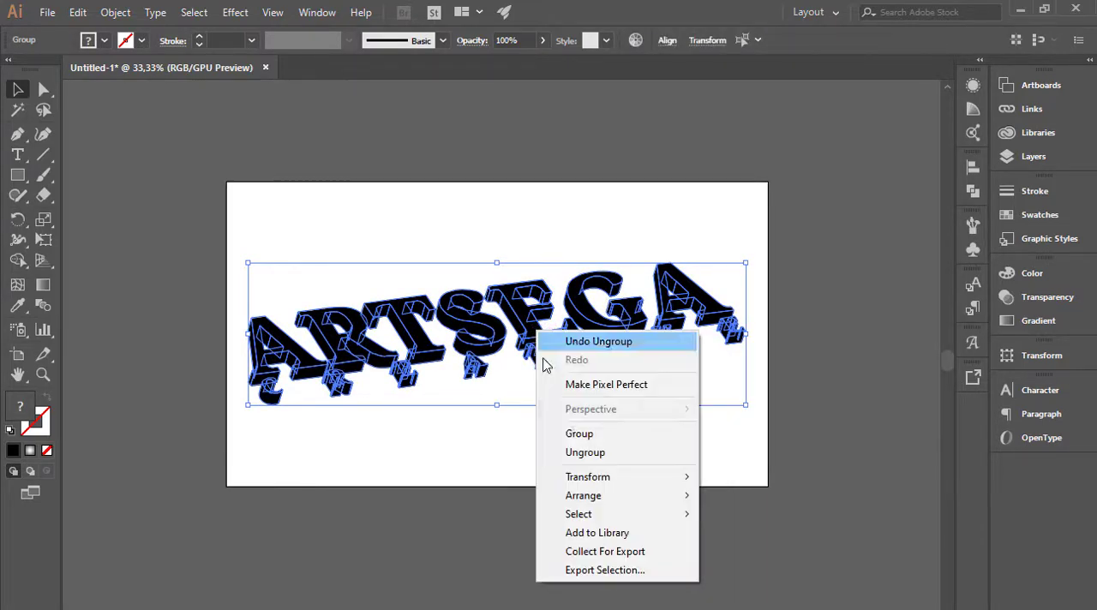
{"action": "left_click", "coordinate": [573, 455]}
{"action": "left_click", "coordinate": [473, 372]}
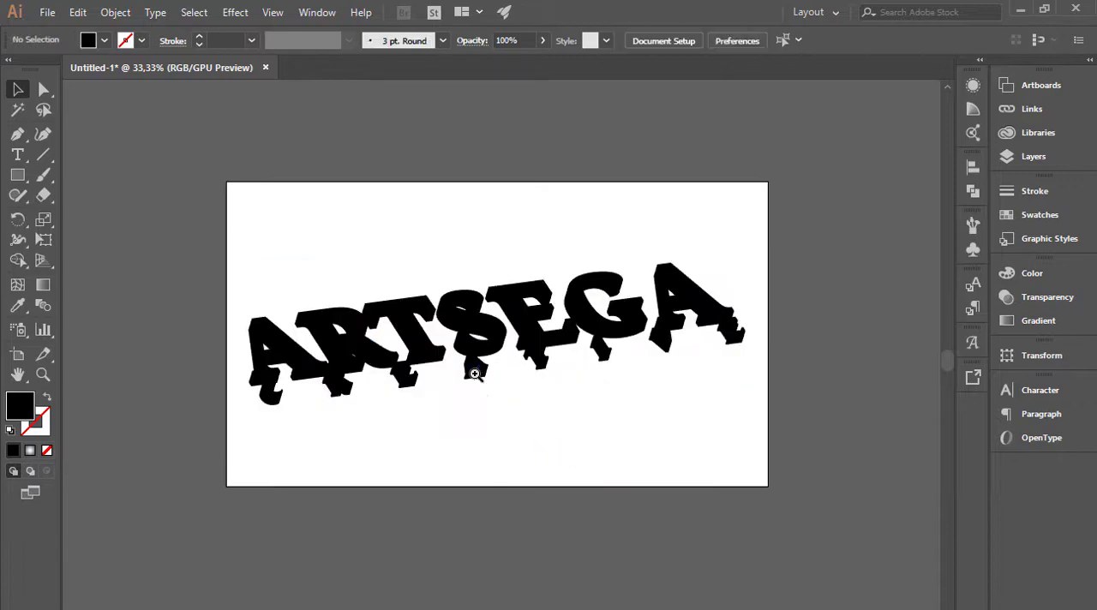
Select the front faces of all seven ARTSEGA letters together.
{"action": "scroll", "coordinate": [460, 368], "scroll_direction": "up", "scroll_amount": 1}
{"action": "left_click", "coordinate": [233, 320]}
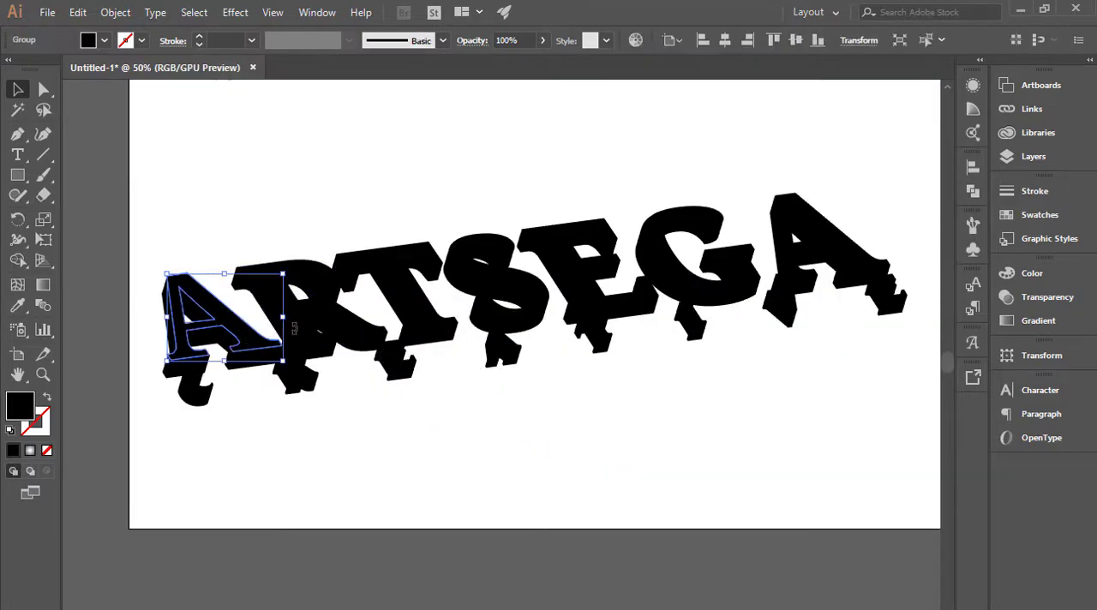
{"action": "left_click", "coordinate": [320, 304], "text": "shift"}
{"action": "left_click", "coordinate": [403, 289], "text": "shift"}
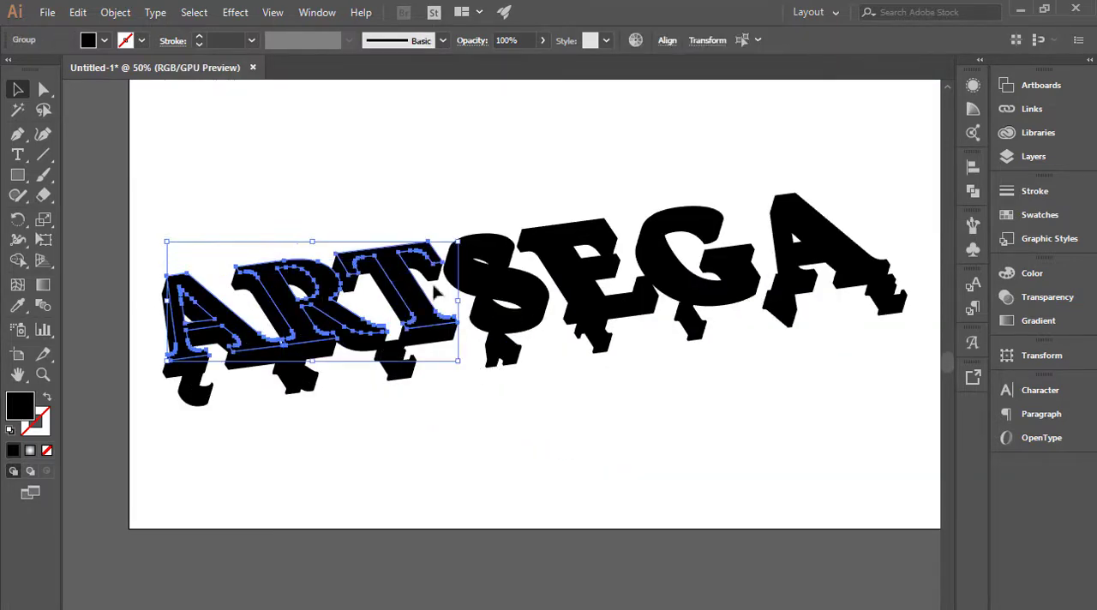
{"action": "left_click", "coordinate": [493, 280], "text": "shift"}
{"action": "left_click", "coordinate": [570, 272], "text": "shift"}
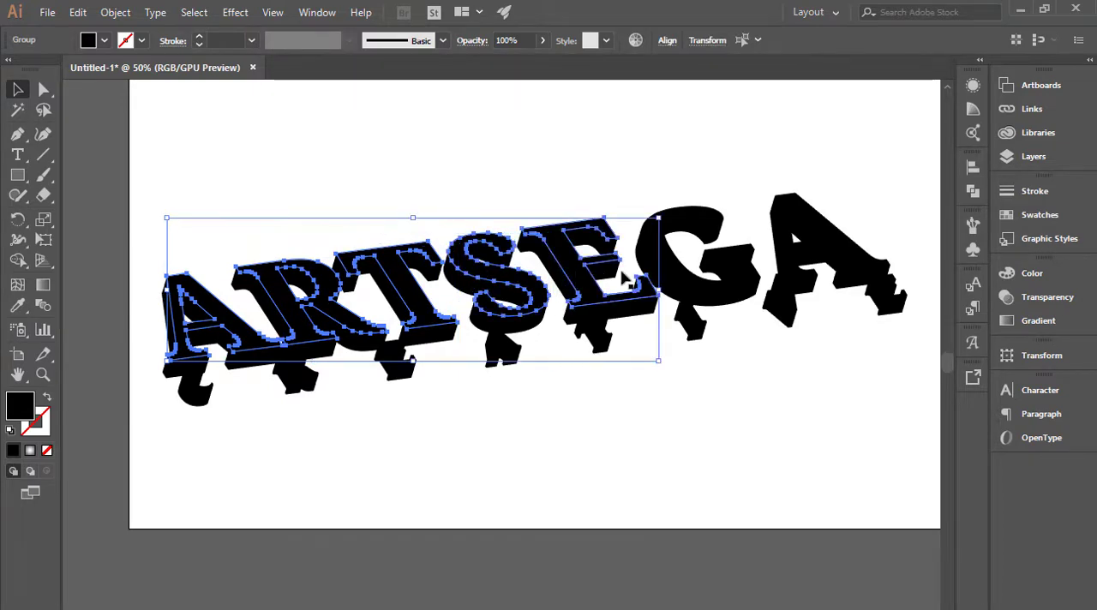
{"action": "left_click", "coordinate": [671, 268], "text": "shift"}
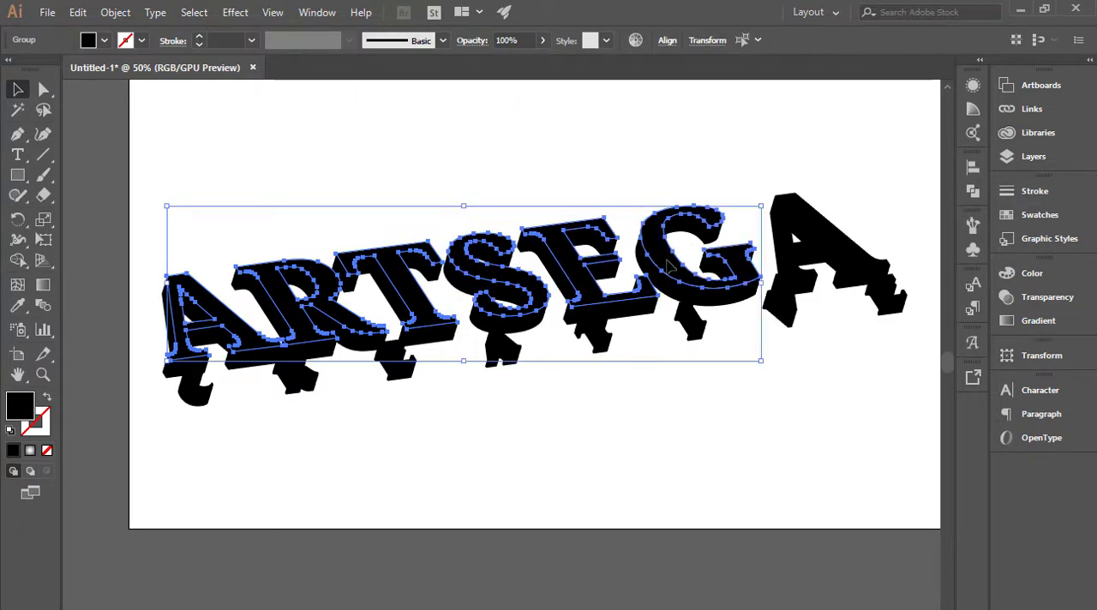
{"action": "left_click", "coordinate": [789, 245], "text": "shift"}
Add the front faces of all the small CREATIVE letters to the selection.
{"action": "left_click", "coordinate": [195, 379], "text": "shift"}
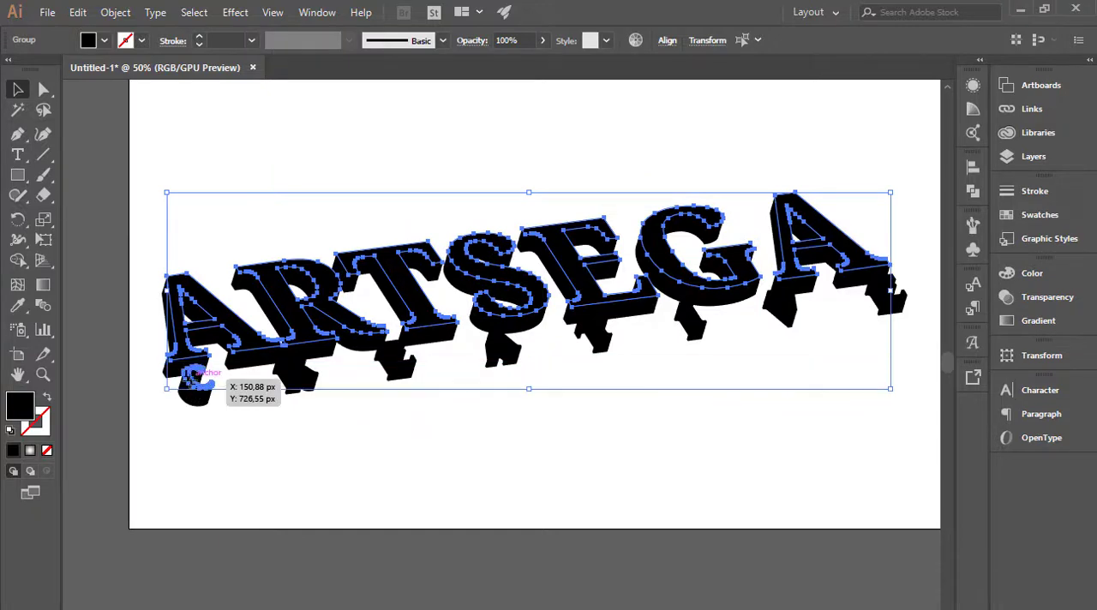
{"action": "left_click", "coordinate": [294, 375], "text": "shift"}
{"action": "left_click", "coordinate": [397, 364], "text": "shift"}
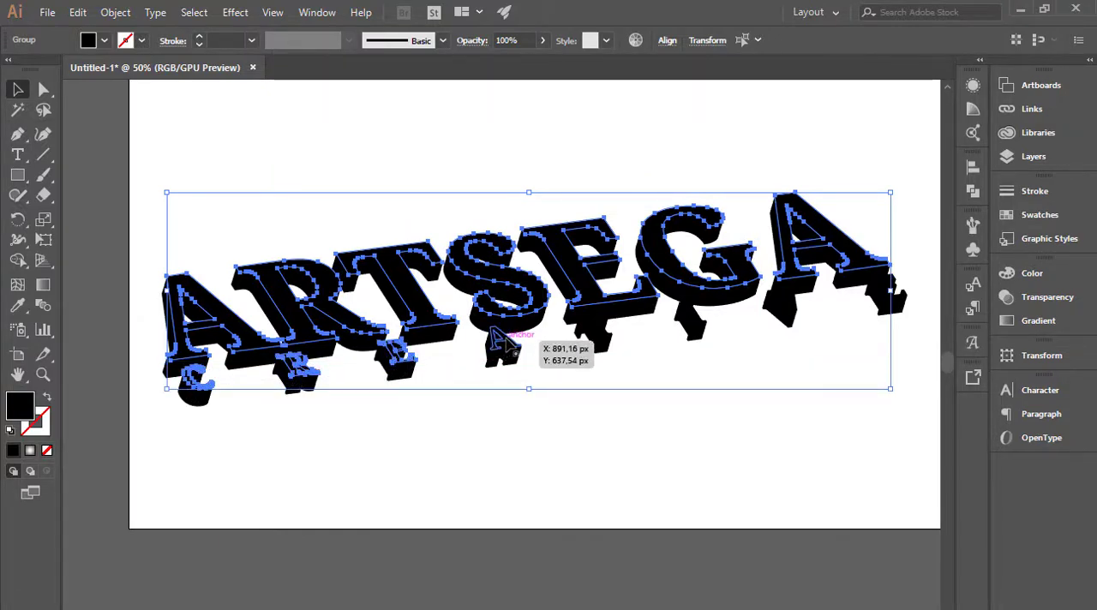
{"action": "left_click", "coordinate": [499, 343], "text": "shift"}
{"action": "left_click", "coordinate": [600, 333], "text": "shift"}
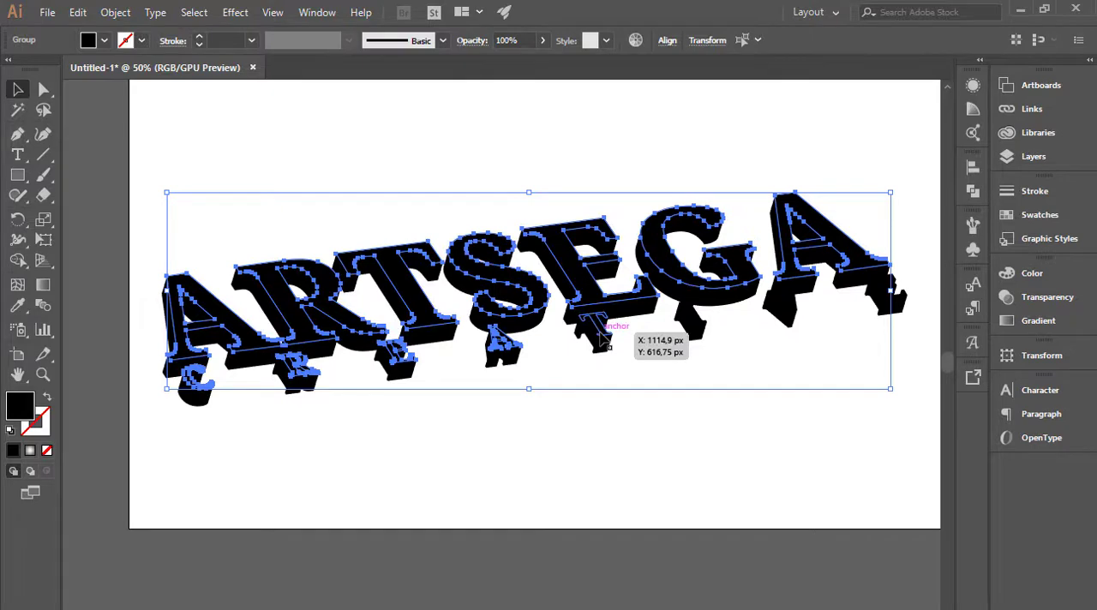
{"action": "left_click", "coordinate": [701, 330], "text": "shift"}
{"action": "left_click", "coordinate": [781, 306], "text": "shift"}
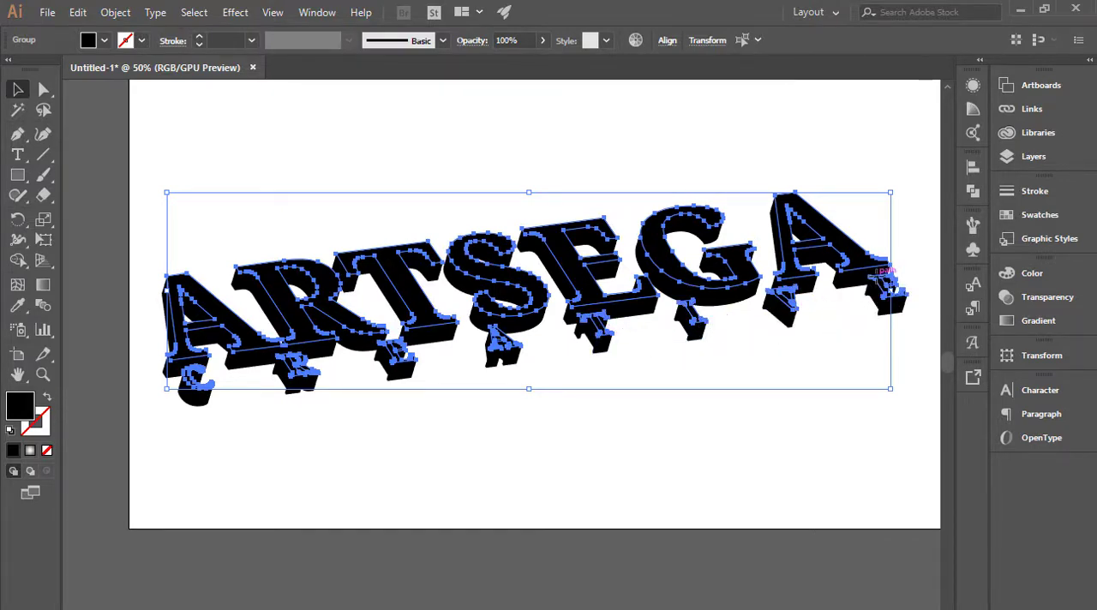
{"action": "left_click", "coordinate": [884, 284], "text": "shift"}
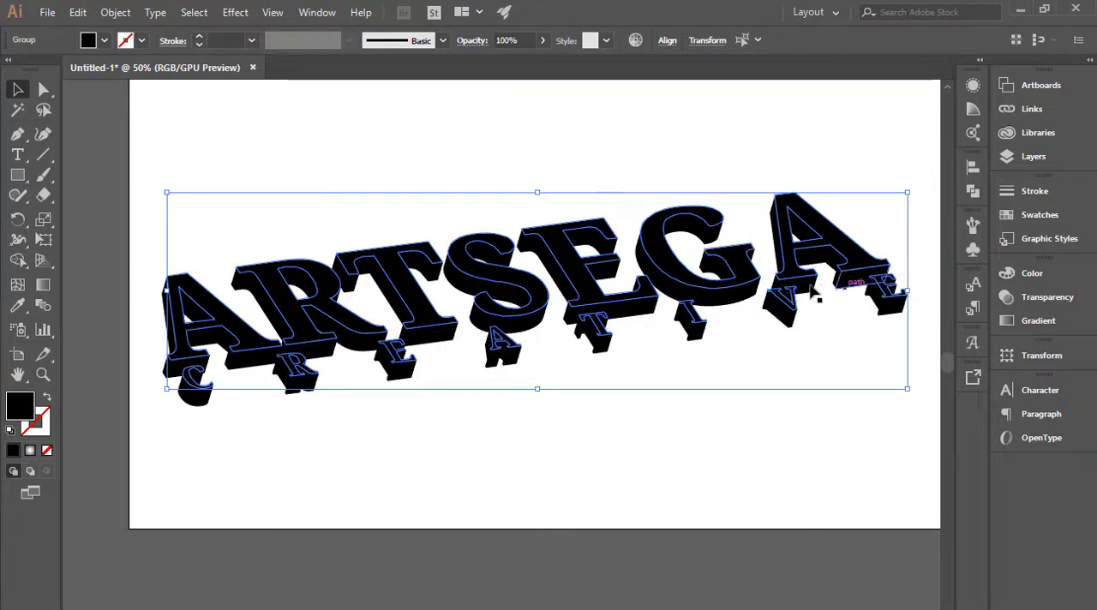
Unite the selected front faces with Pathfinder and clear the selection.
{"action": "left_click", "coordinate": [968, 192]}
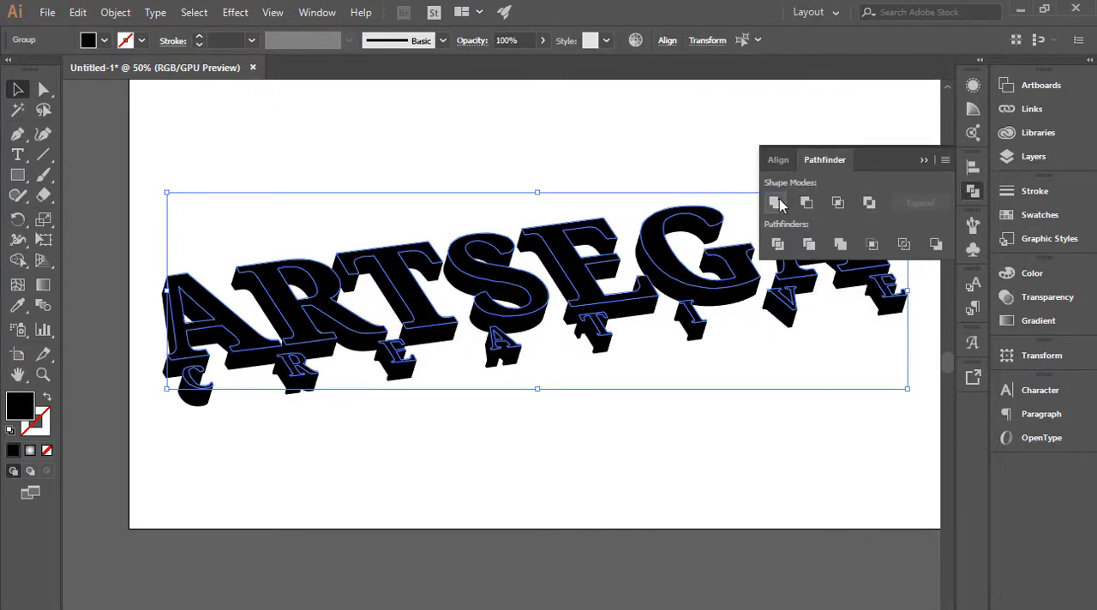
{"action": "left_click", "coordinate": [923, 161]}
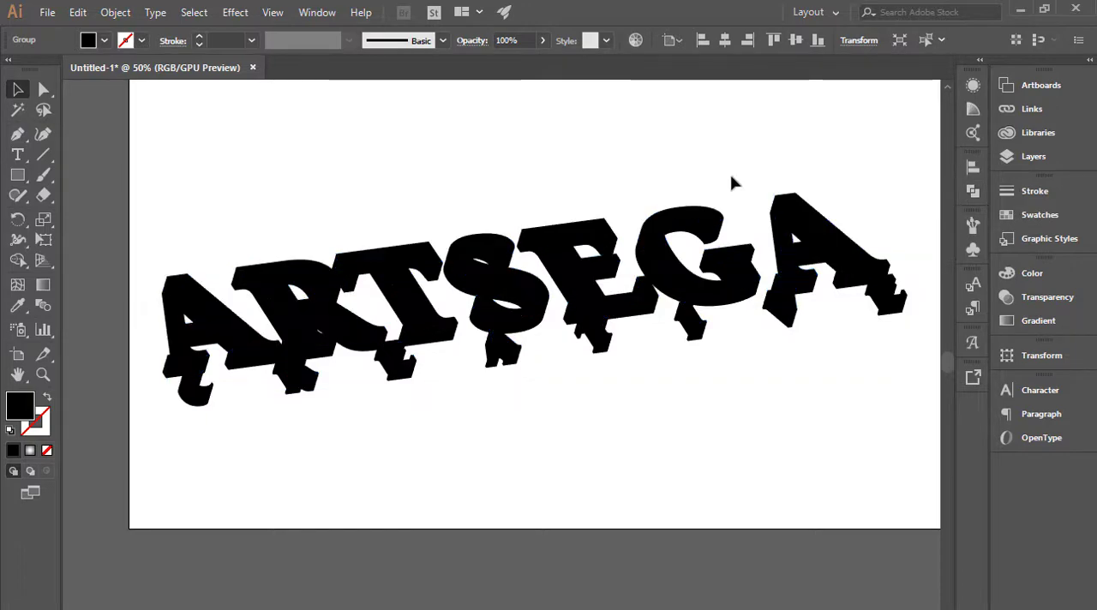
{"action": "left_click", "coordinate": [730, 179]}
Try moving the united front faces below the extruded sides, and undo the move.
{"action": "left_click_drag", "start_coordinate": [661, 238], "coordinate": [654, 465]}
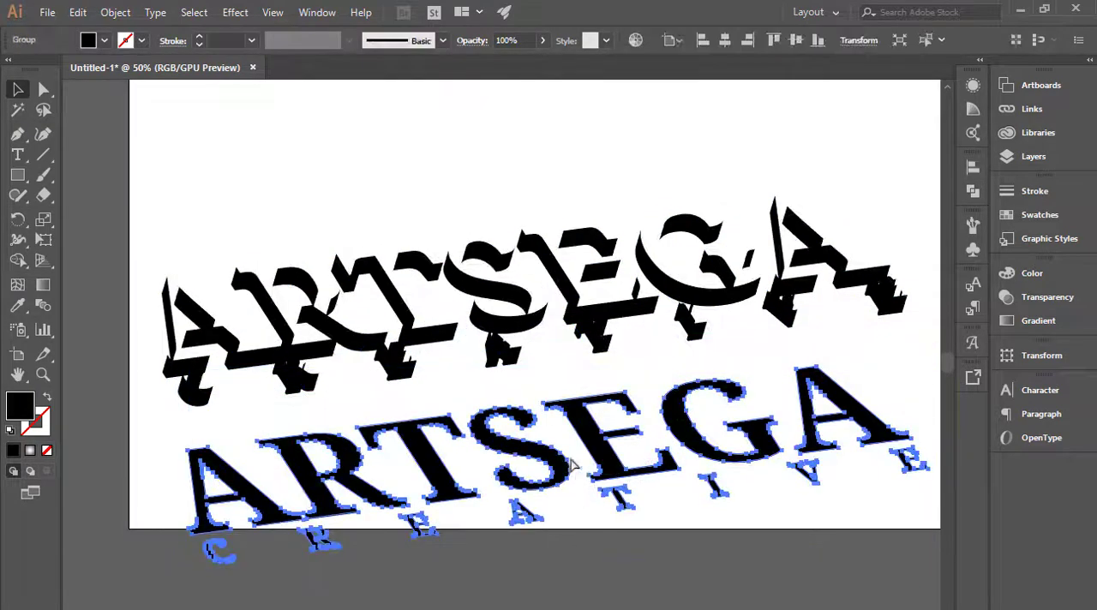
{"action": "key", "text": "ctrl+minus"}
{"action": "key", "text": "ctrl+z"}
{"action": "left_click", "coordinate": [238, 403]}
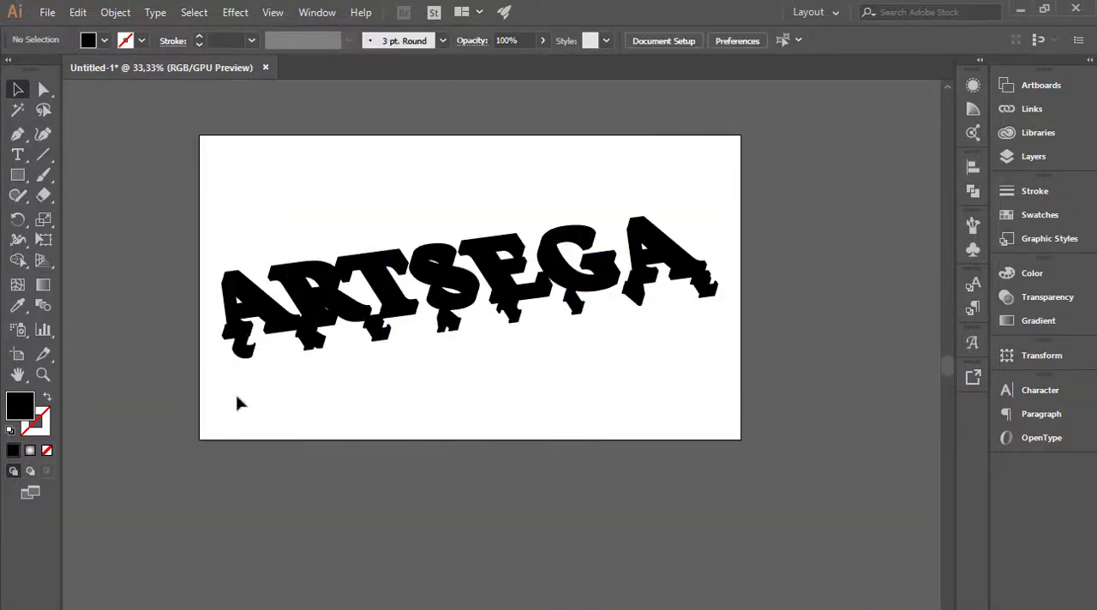
Select all the extruded side pieces without the front faces and unite them with Pathfinder.
{"action": "left_click_drag", "start_coordinate": [396, 285], "coordinate": [724, 181]}
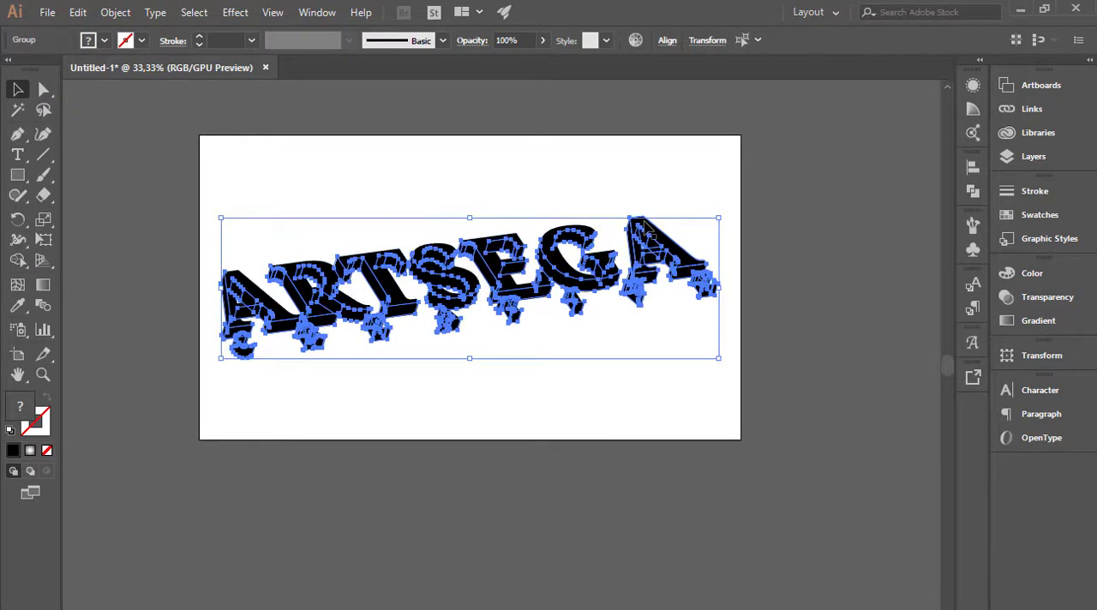
{"action": "left_click", "coordinate": [972, 192]}
{"action": "left_click", "coordinate": [775, 202]}
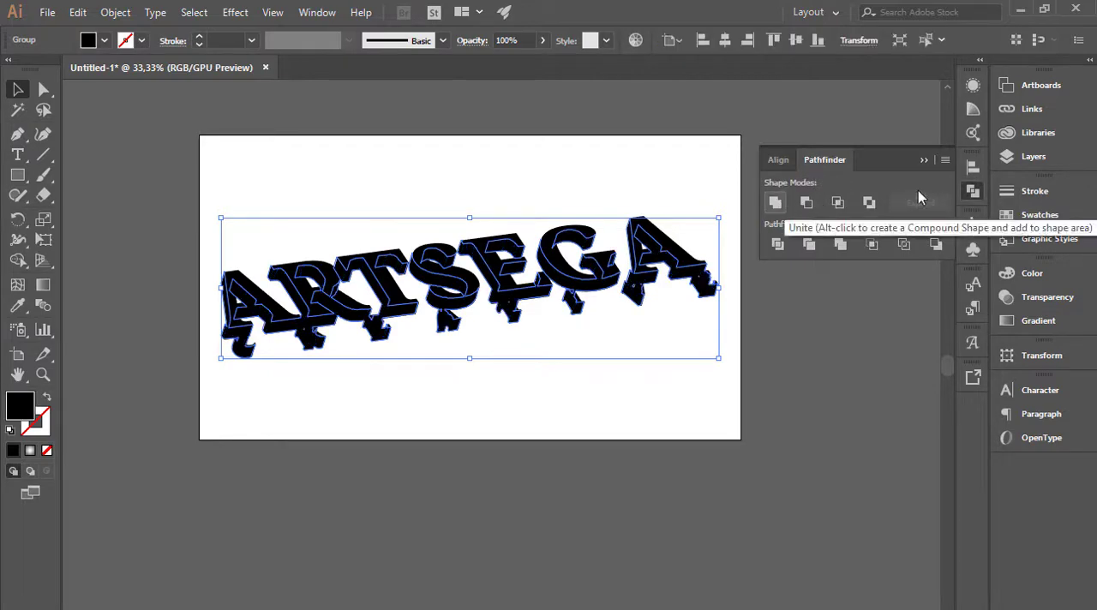
{"action": "left_click", "coordinate": [924, 160]}
{"action": "left_click", "coordinate": [857, 255]}
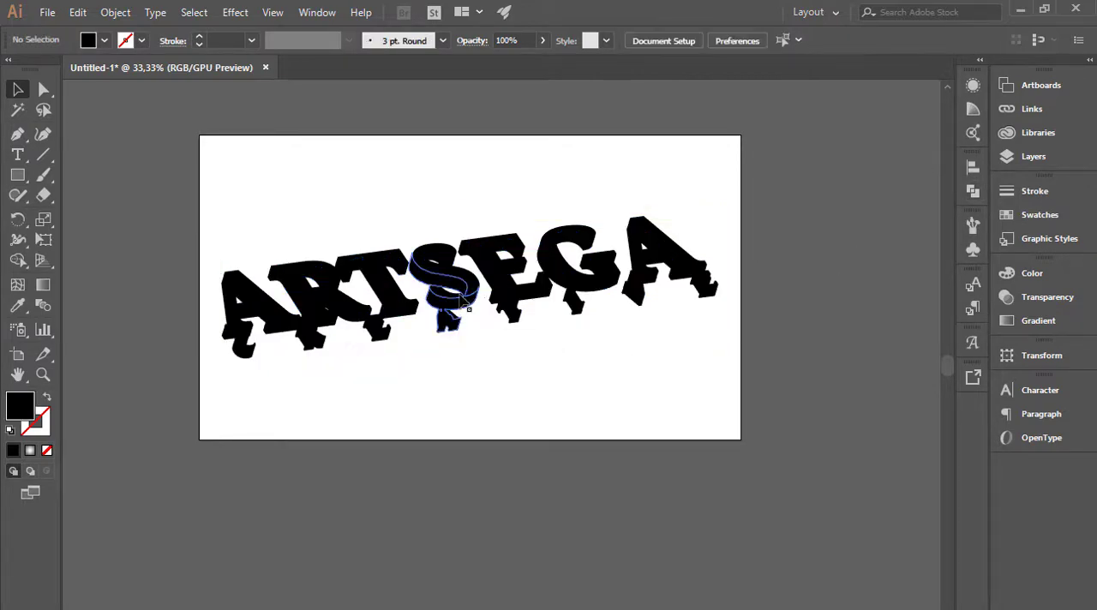
Try moving part of the lettering toward the artboard's lower edge, and undo the move.
{"action": "left_click_drag", "start_coordinate": [461, 297], "coordinate": [531, 403]}
{"action": "key", "text": "ctrl+z"}
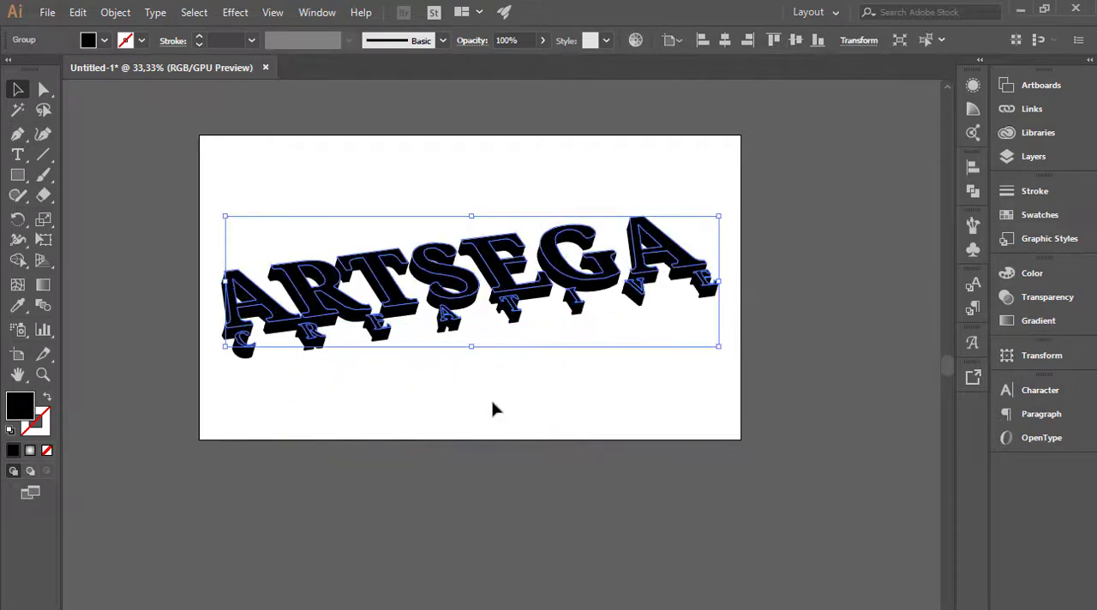
{"action": "left_click", "coordinate": [493, 409]}
Fill the united front faces of the lettering with the White swatch.
{"action": "left_click", "coordinate": [454, 291]}
{"action": "left_click", "coordinate": [513, 352]}
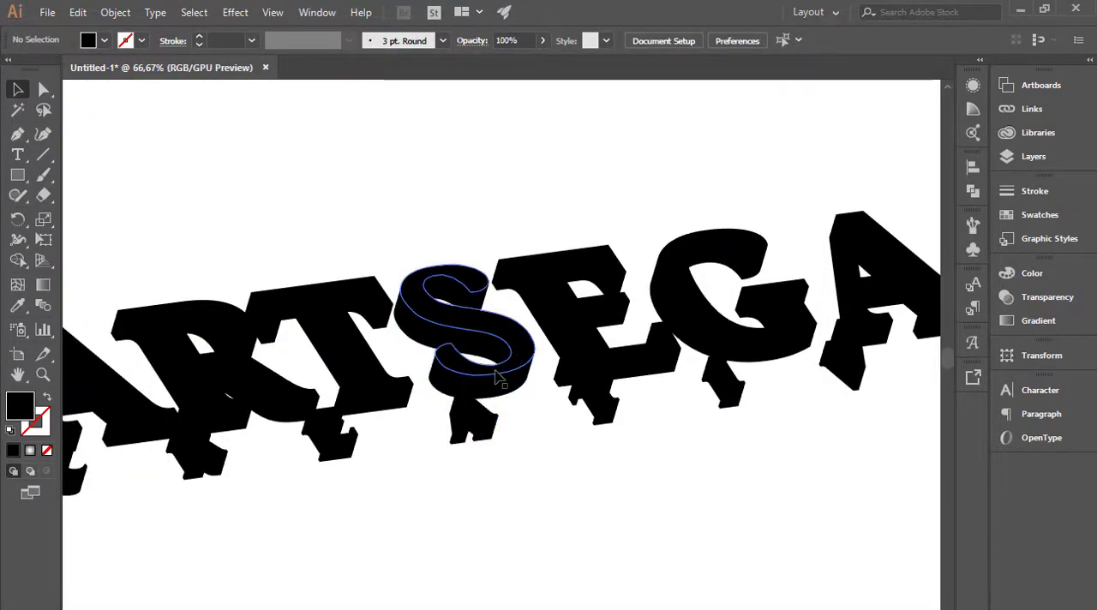
{"action": "left_click", "coordinate": [500, 378]}
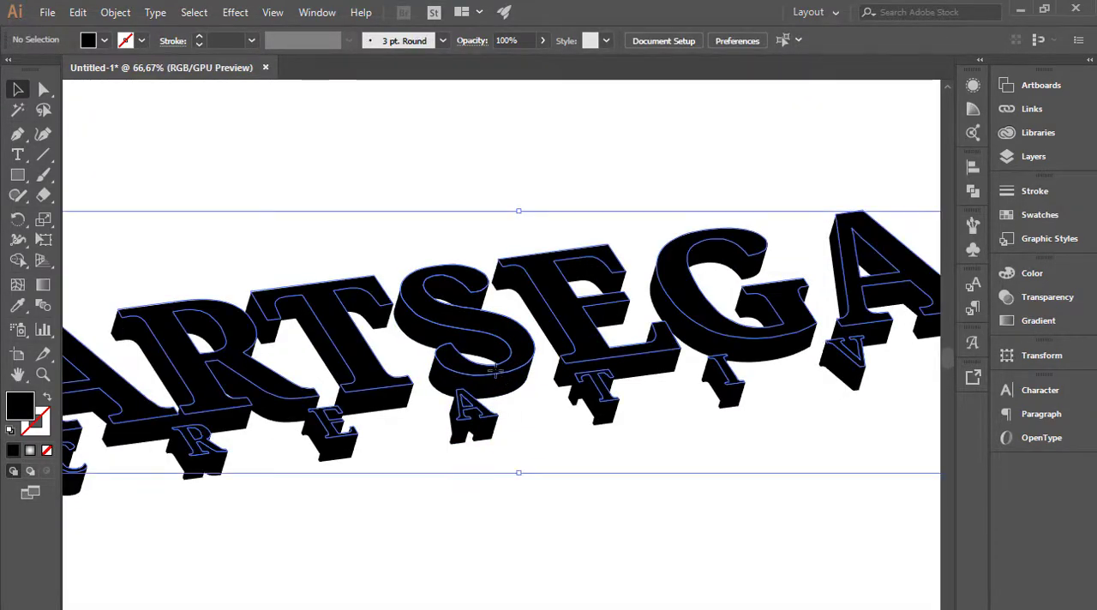
{"action": "left_click", "coordinate": [1013, 221]}
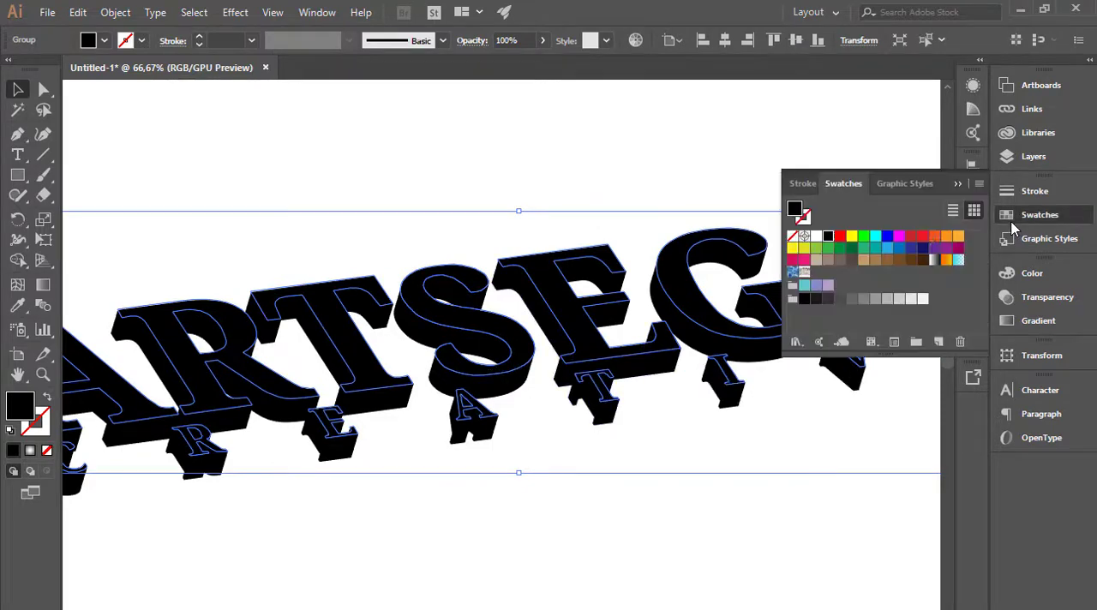
{"action": "left_click", "coordinate": [816, 237]}
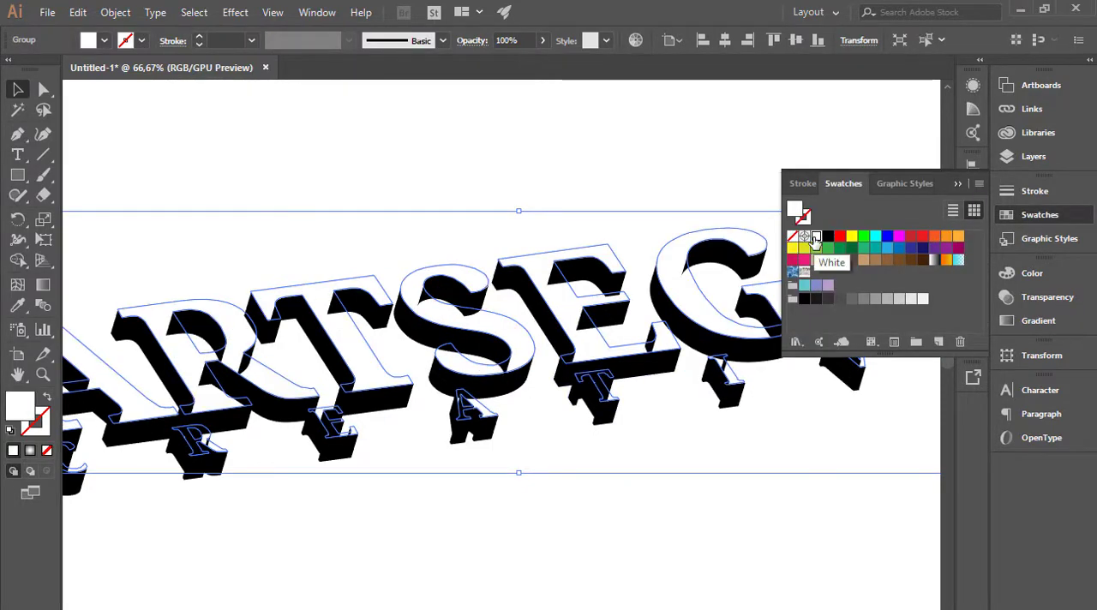
{"action": "left_click", "coordinate": [978, 174]}
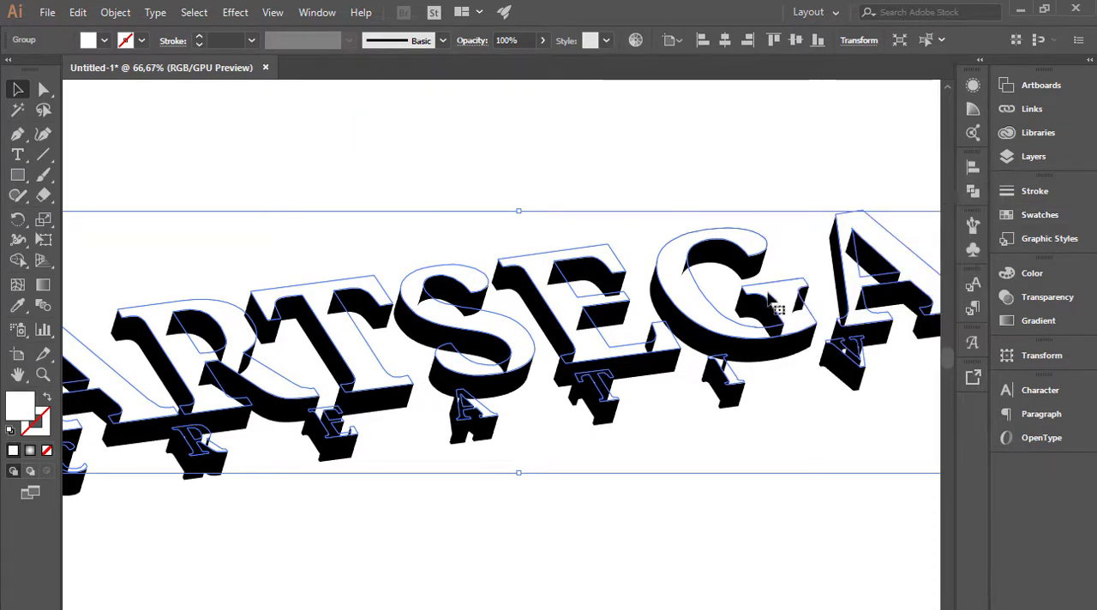
Bring the white front faces to the front of the stacking order and deselect them.
{"action": "right_click", "coordinate": [696, 301]}
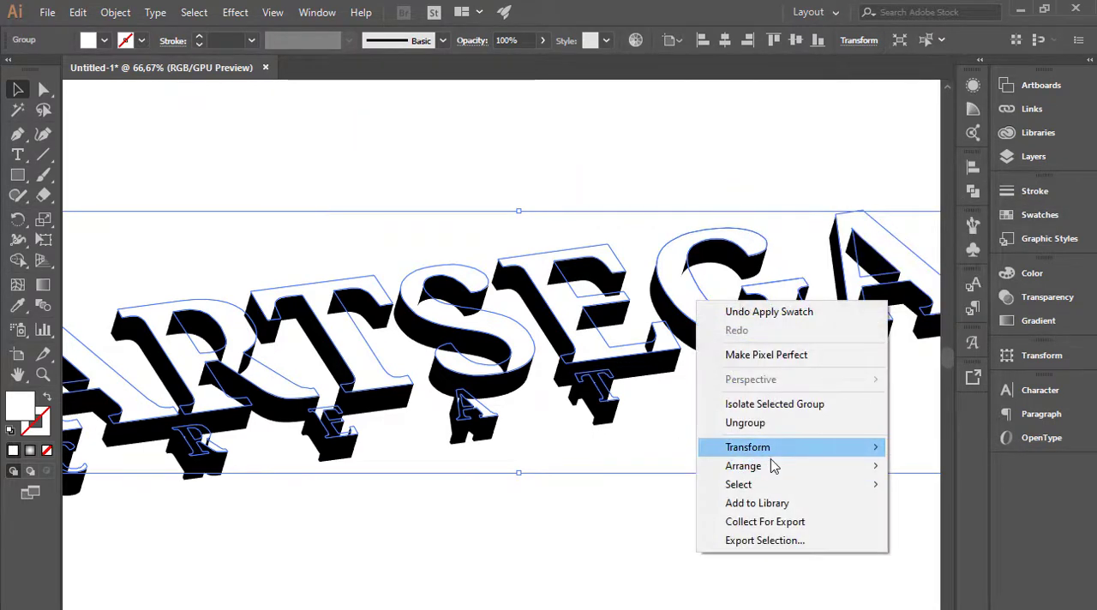
{"action": "mouse_move", "coordinate": [774, 469]}
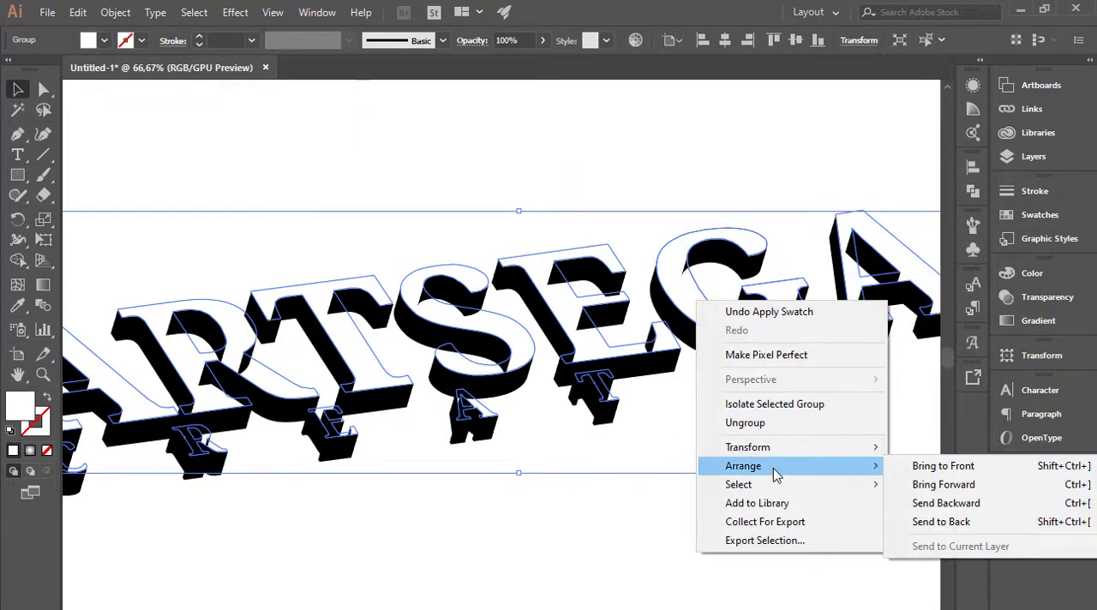
{"action": "left_click", "coordinate": [939, 472]}
{"action": "left_click", "coordinate": [705, 516]}
{"action": "scroll", "coordinate": [443, 442], "scroll_direction": "down", "scroll_amount": 1}
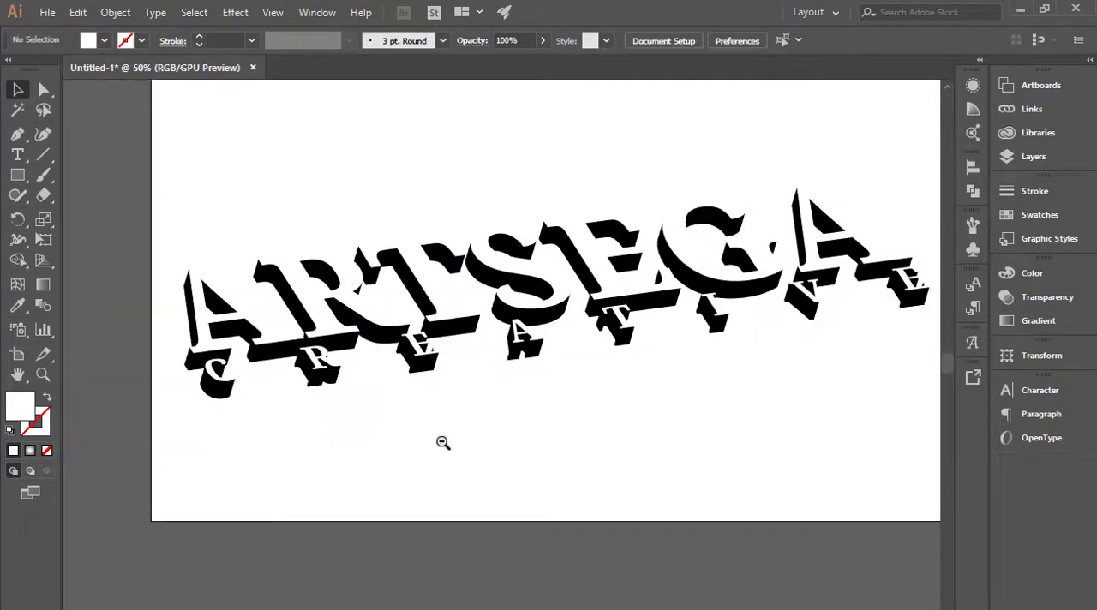
{"action": "scroll", "coordinate": [463, 425], "scroll_direction": "down", "scroll_amount": 1}
{"action": "left_click_drag", "start_coordinate": [553, 408], "coordinate": [541, 493]}
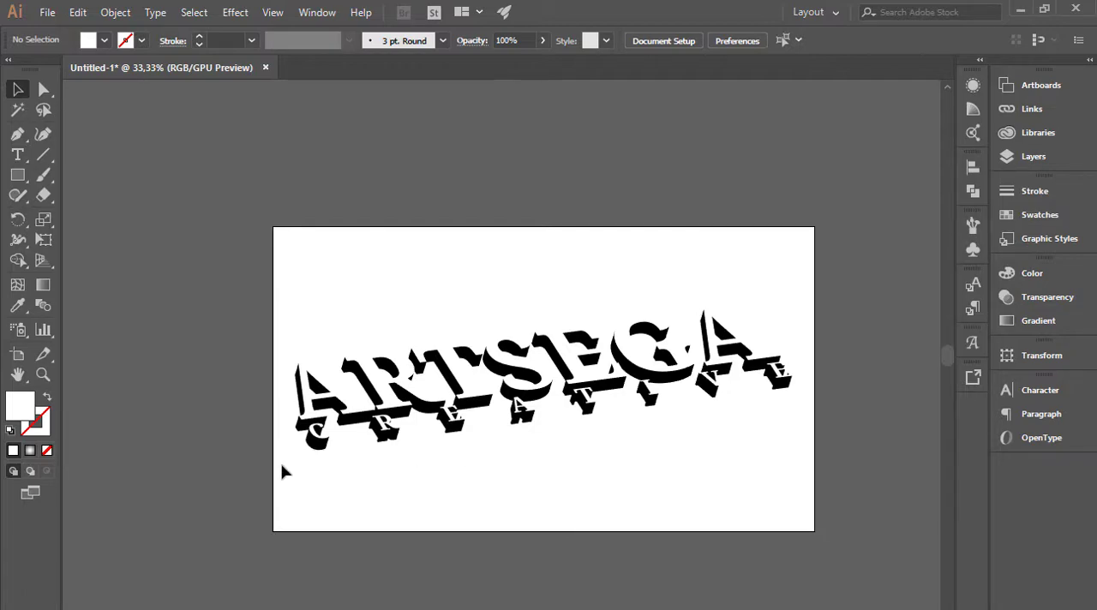
{"action": "left_click_drag", "start_coordinate": [284, 470], "coordinate": [806, 283]}
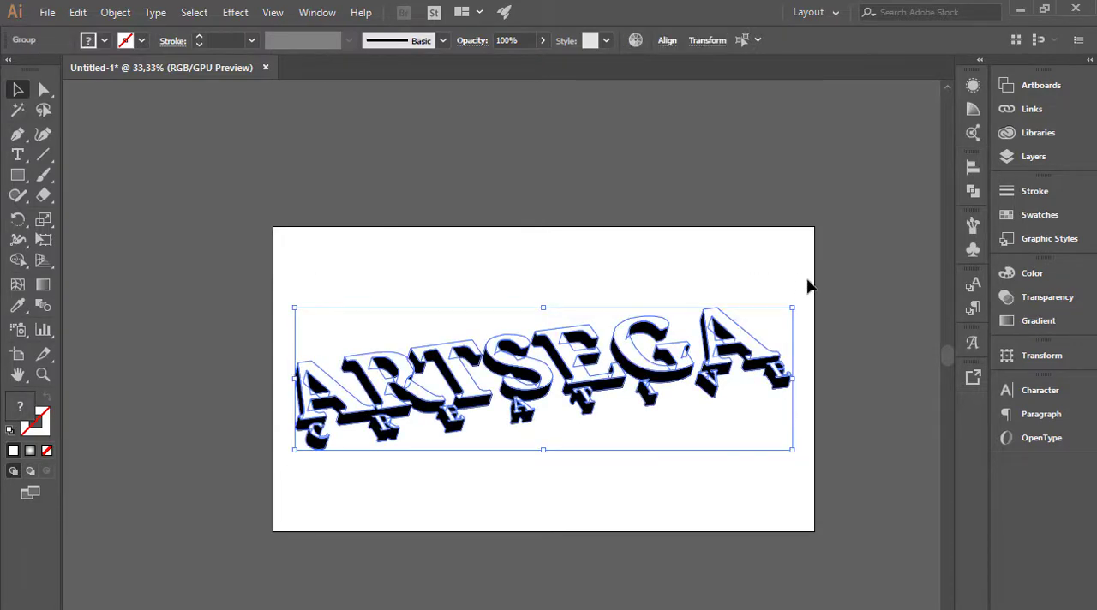
{"action": "left_click", "coordinate": [735, 257]}
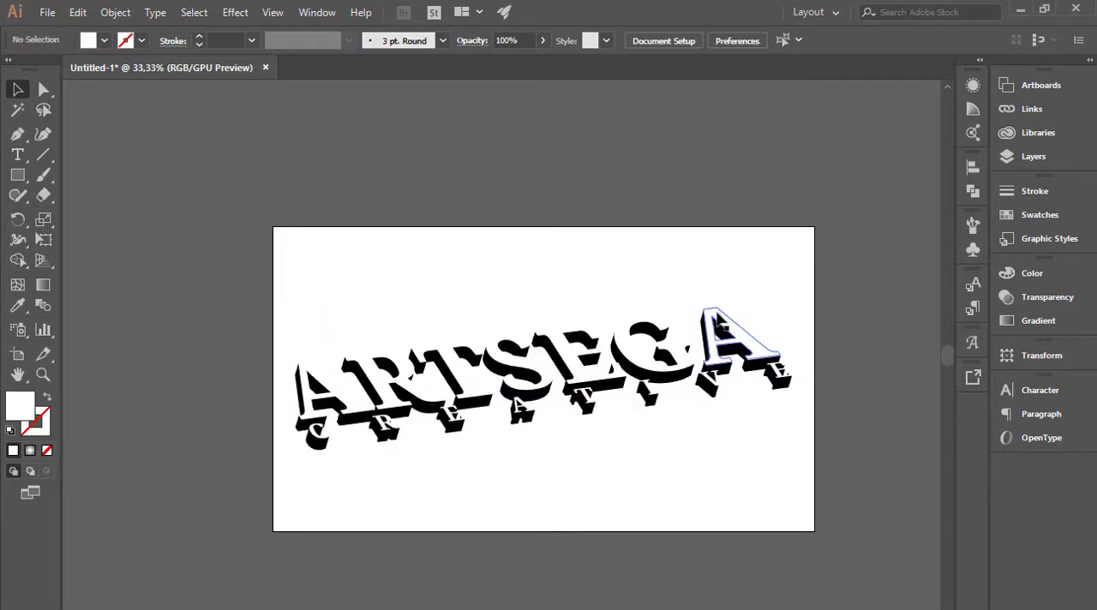
{"action": "left_click", "coordinate": [716, 313]}
{"action": "left_click", "coordinate": [699, 300]}
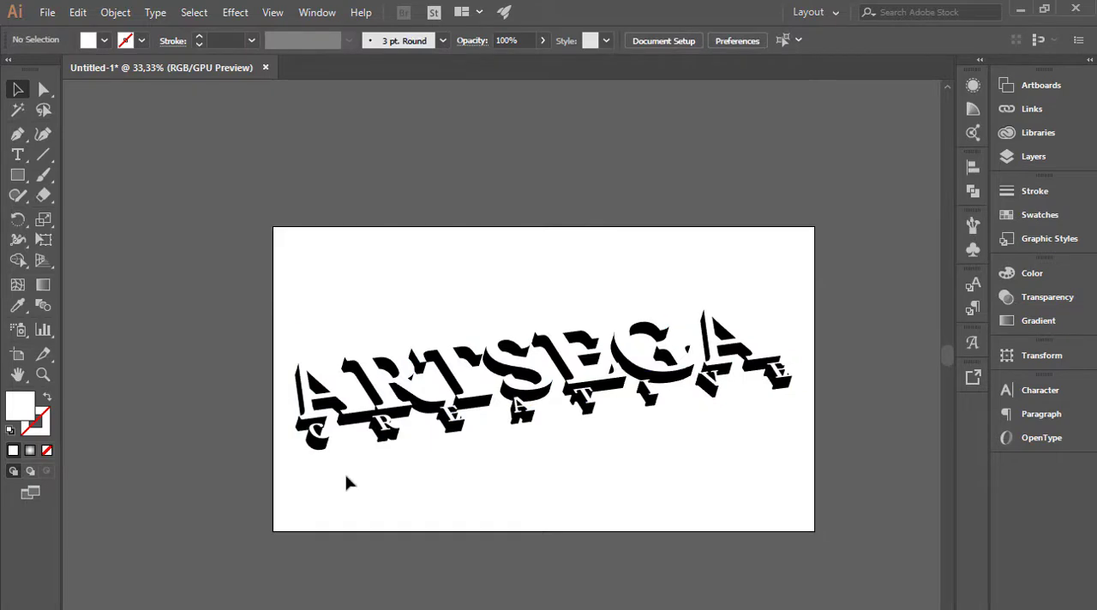
{"action": "left_click_drag", "start_coordinate": [290, 470], "coordinate": [797, 291]}
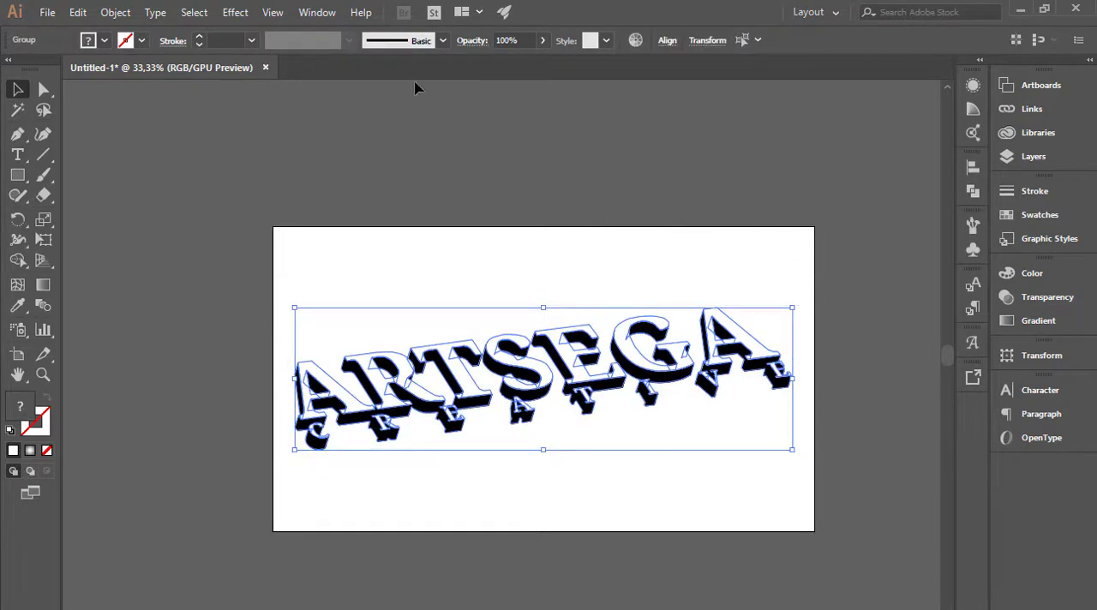
{"action": "left_click", "coordinate": [195, 117]}
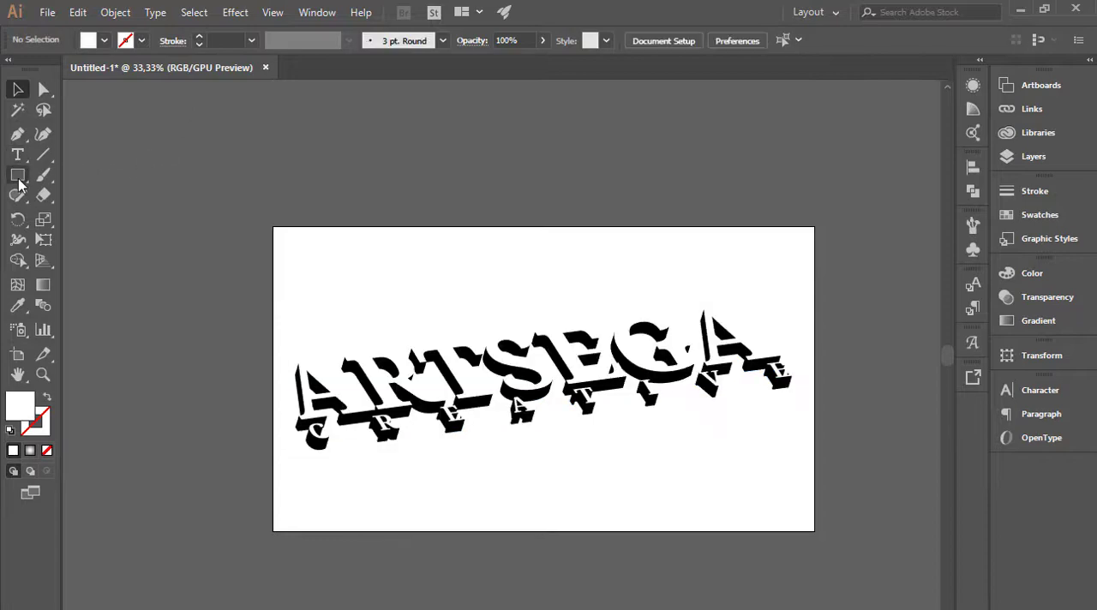
Draw a rectangle covering the whole artboard and fill it with the white-to-black linear gradient swatch.
{"action": "left_click", "coordinate": [17, 175]}
{"action": "left_click_drag", "start_coordinate": [275, 228], "coordinate": [813, 531]}
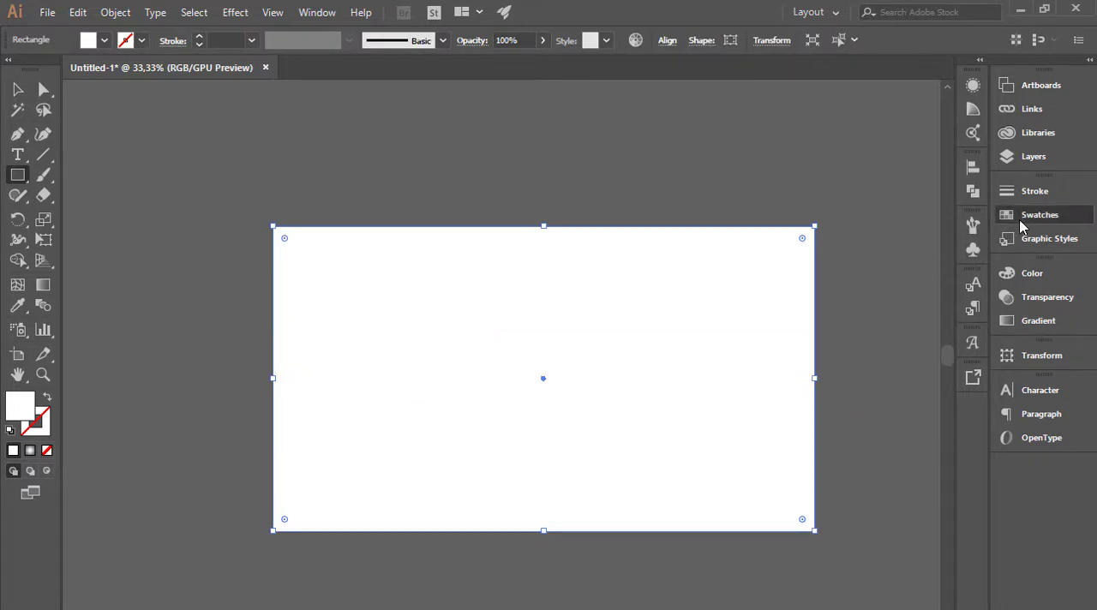
{"action": "left_click", "coordinate": [1021, 221]}
{"action": "left_click", "coordinate": [935, 261]}
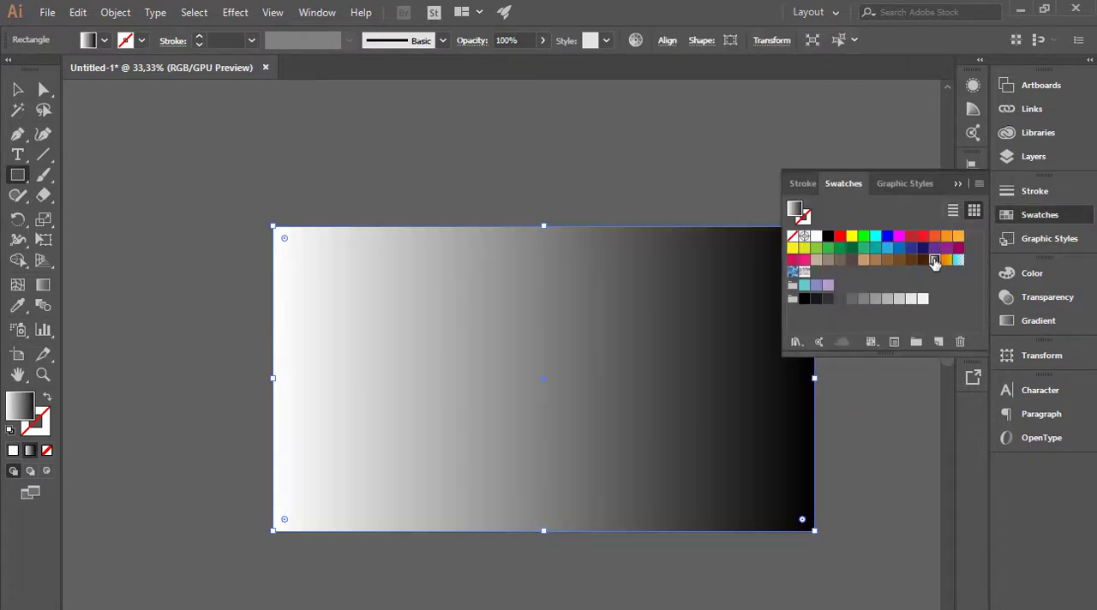
Recolor the rectangle gradient's black end stop to dark gray and change the gradient type to Radial.
{"action": "left_click", "coordinate": [1045, 324]}
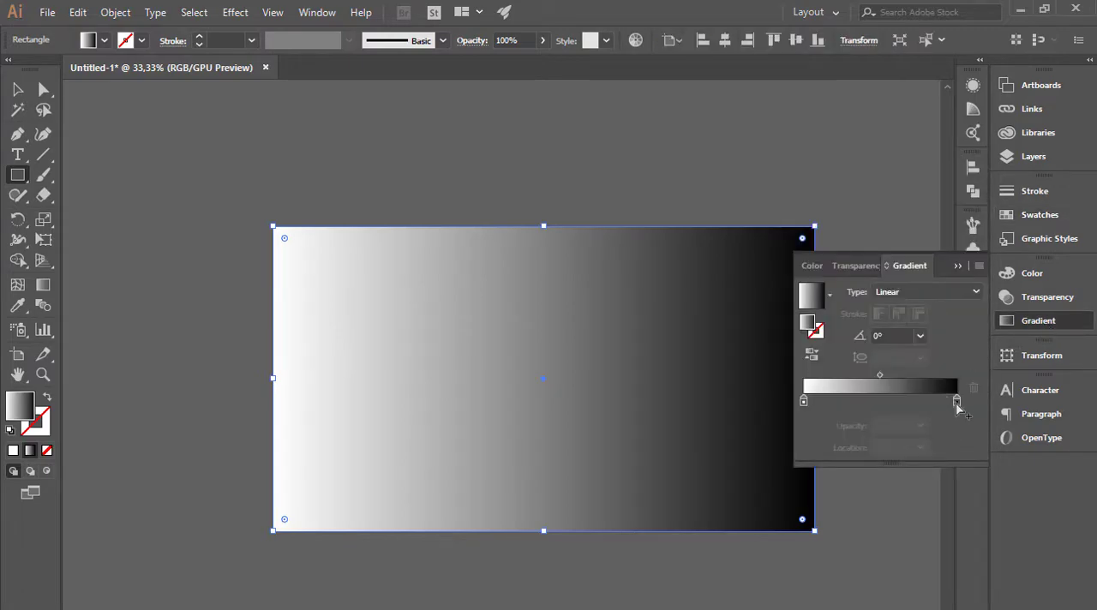
{"action": "left_click", "coordinate": [957, 401]}
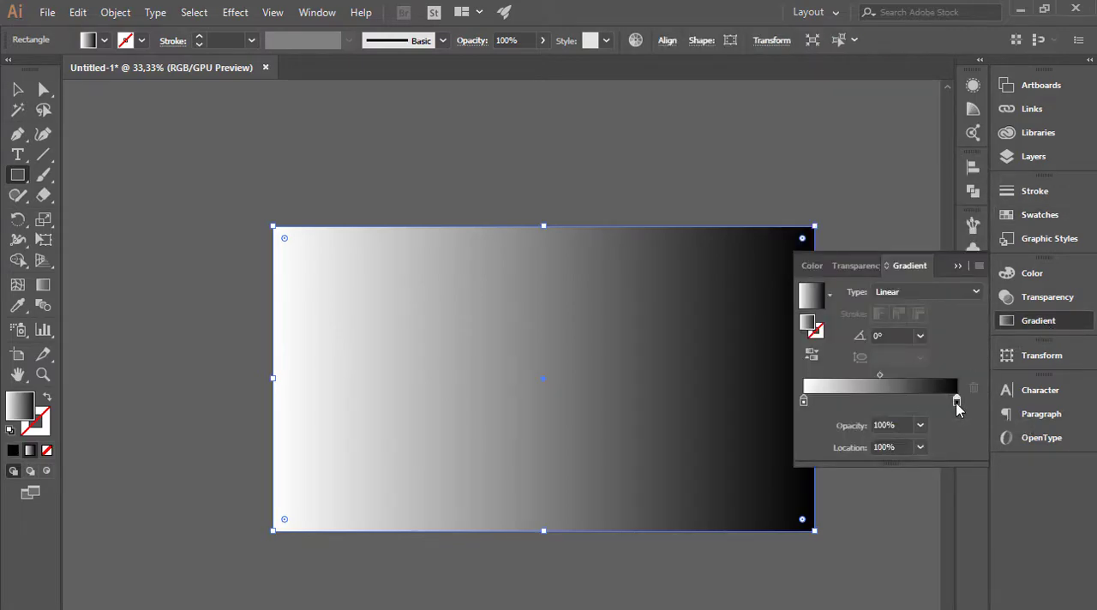
{"action": "double_click", "coordinate": [957, 403]}
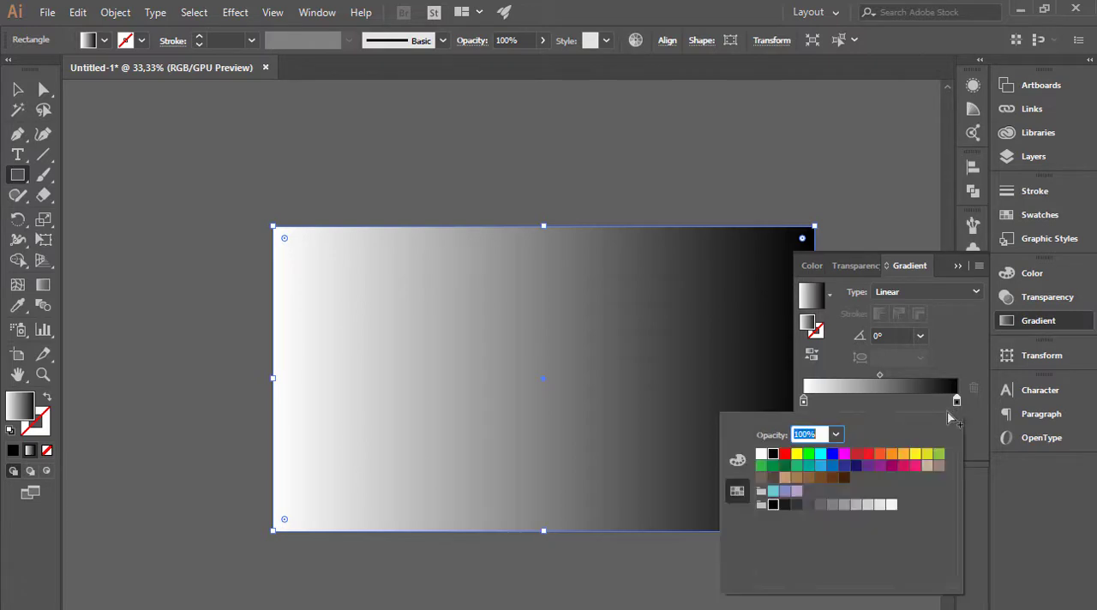
{"action": "left_click", "coordinate": [845, 506]}
{"action": "left_click", "coordinate": [832, 505]}
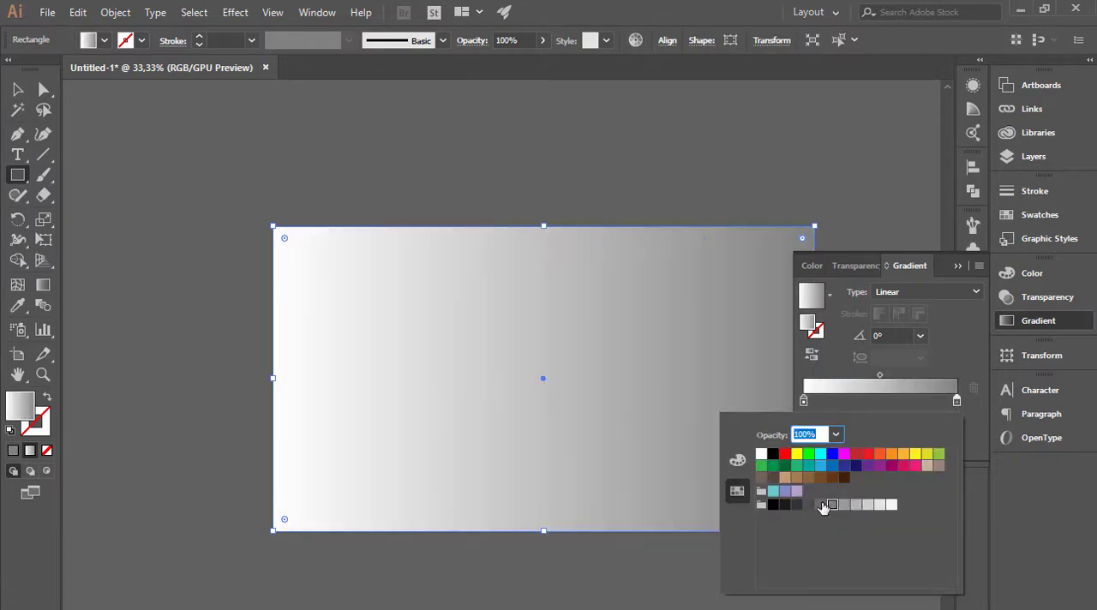
{"action": "left_click", "coordinate": [821, 504]}
{"action": "left_click", "coordinate": [903, 292]}
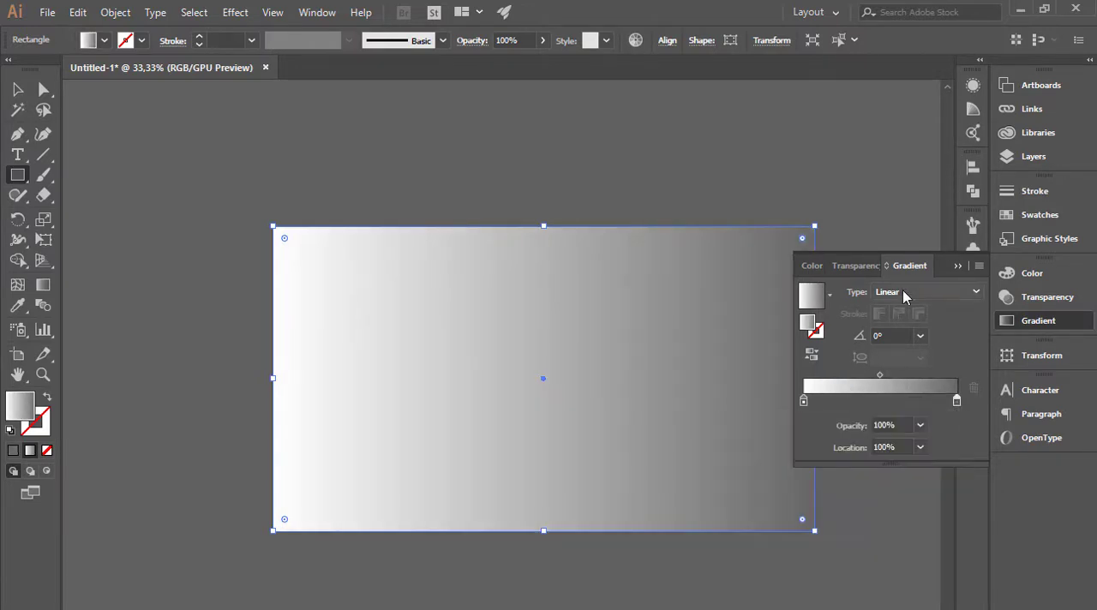
{"action": "left_click", "coordinate": [910, 296]}
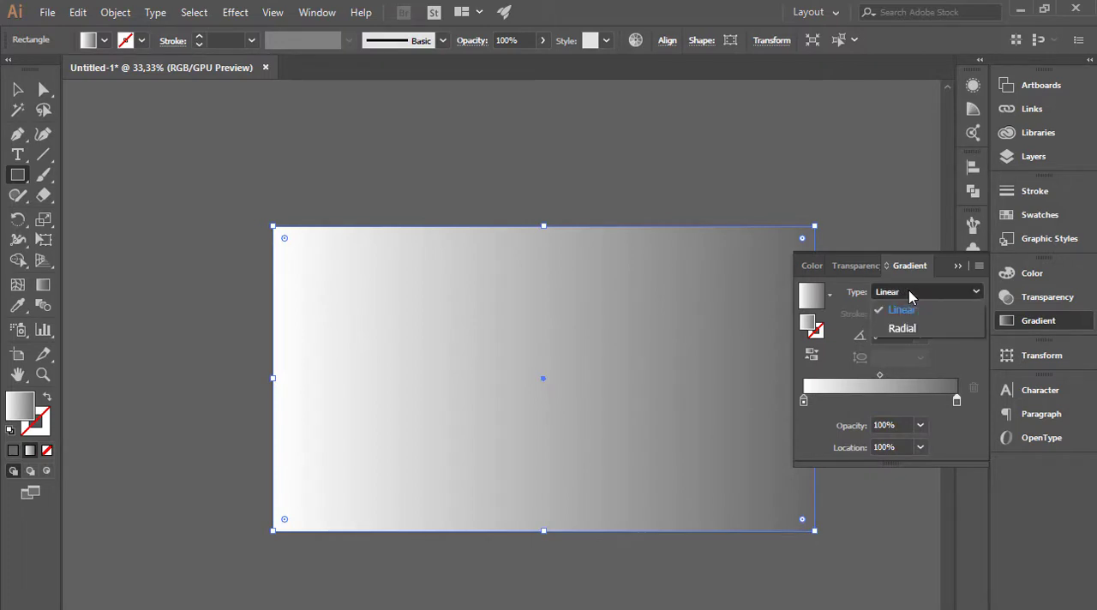
{"action": "left_click", "coordinate": [910, 332]}
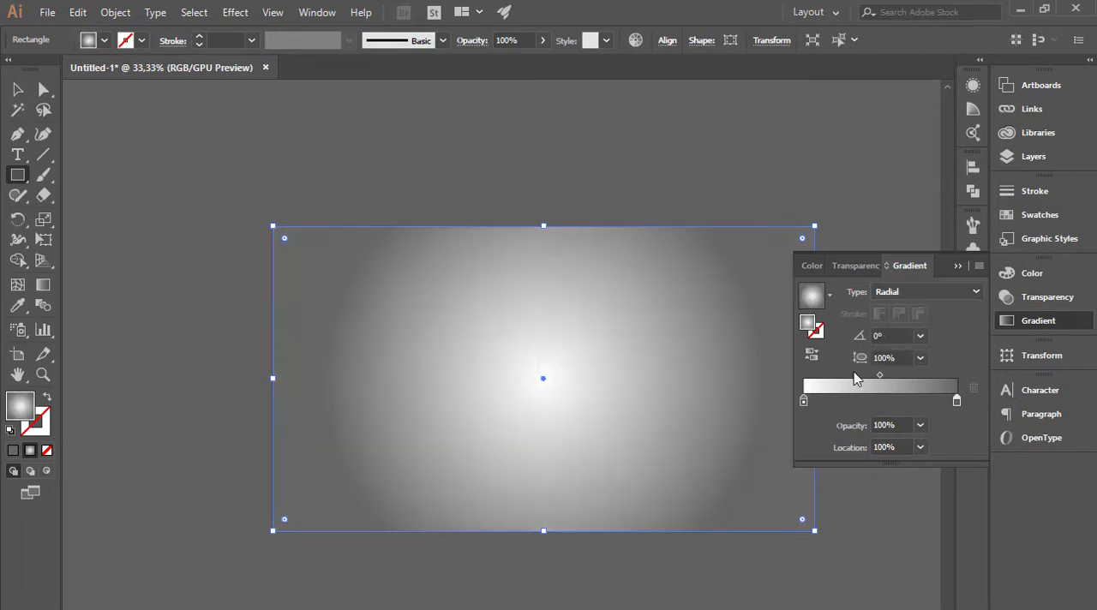
{"action": "left_click", "coordinate": [956, 266]}
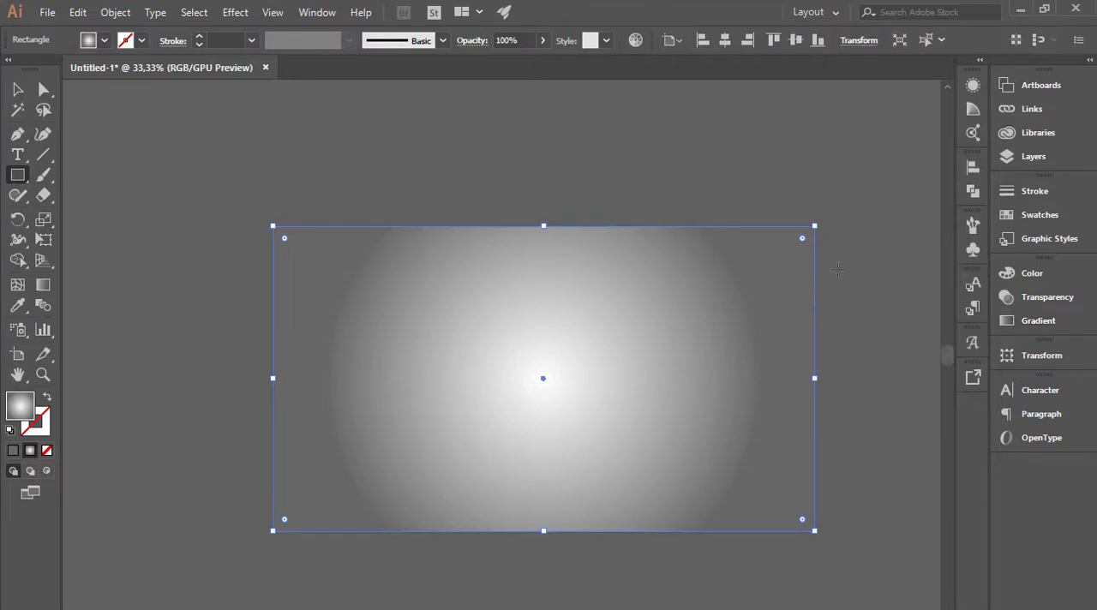
Send the gradient rectangle to the back, behind the lettering.
{"action": "key", "text": "v"}
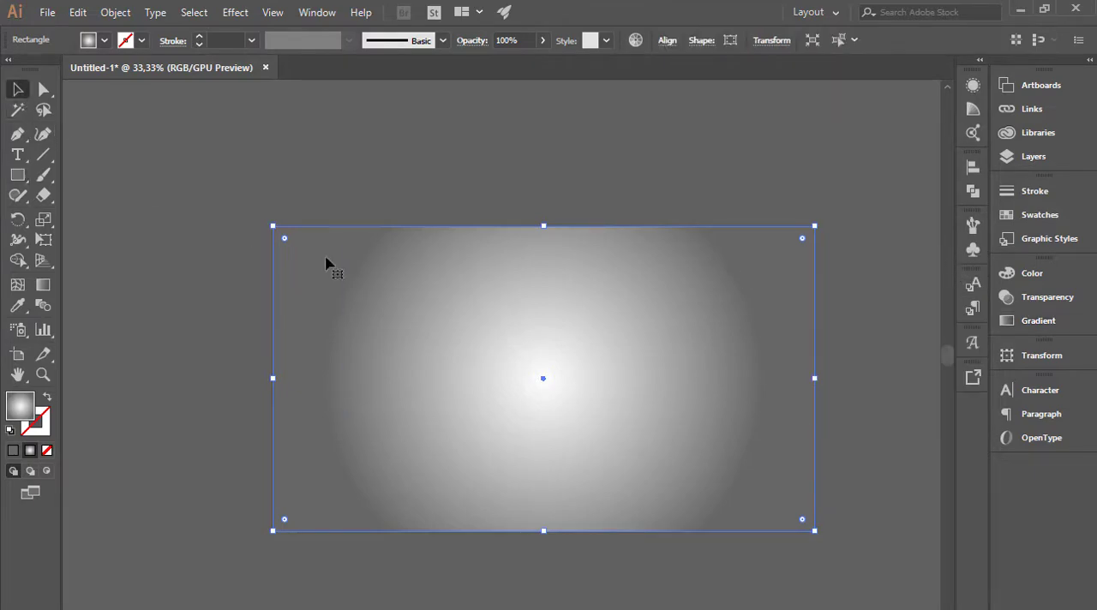
{"action": "right_click", "coordinate": [645, 355]}
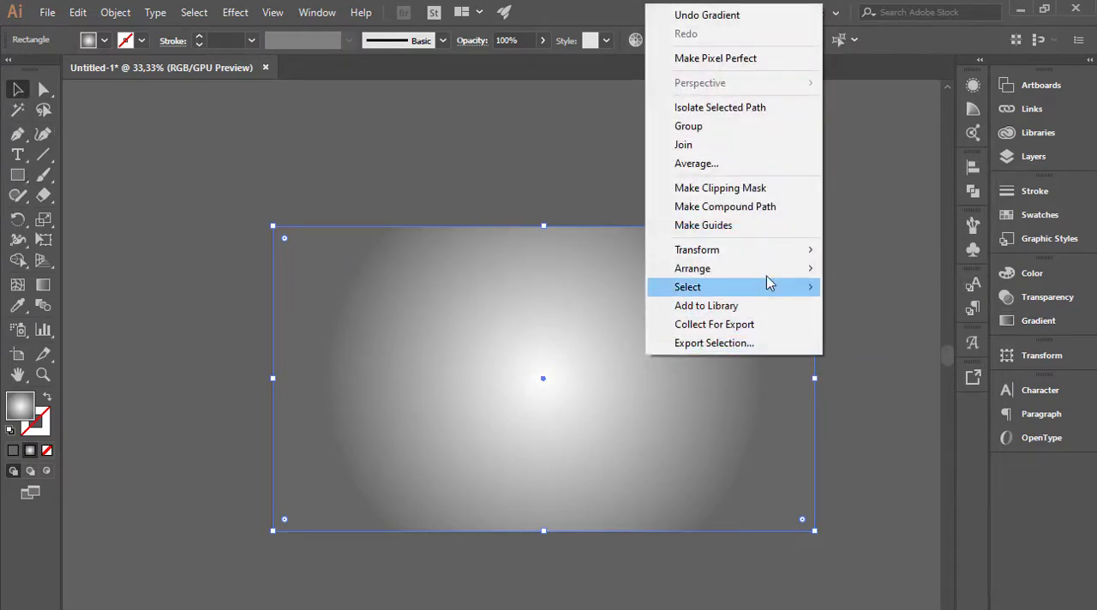
{"action": "mouse_move", "coordinate": [772, 270]}
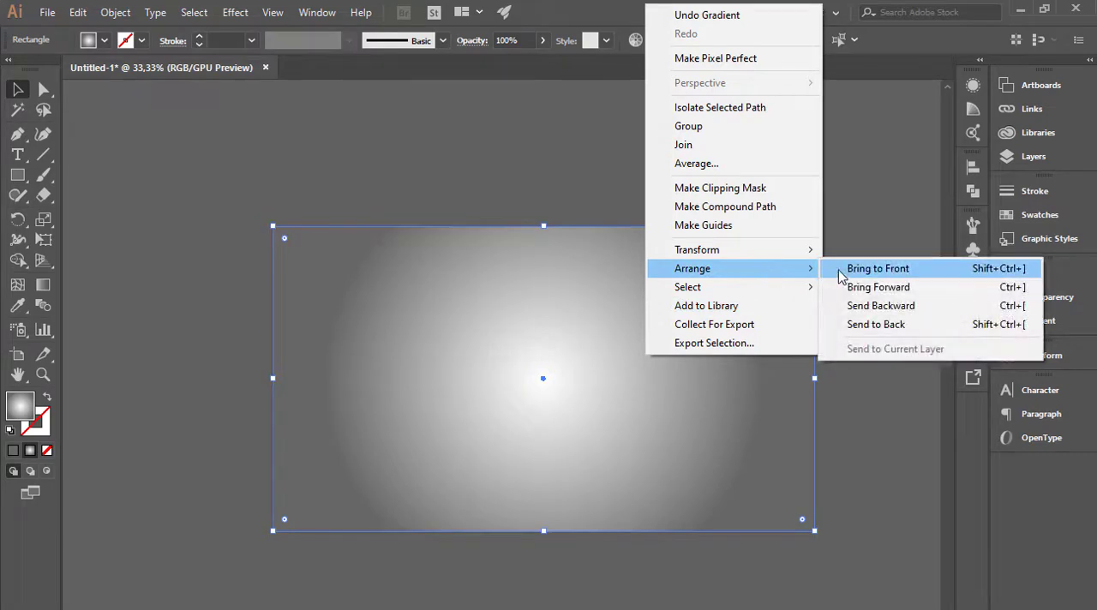
{"action": "left_click", "coordinate": [864, 324]}
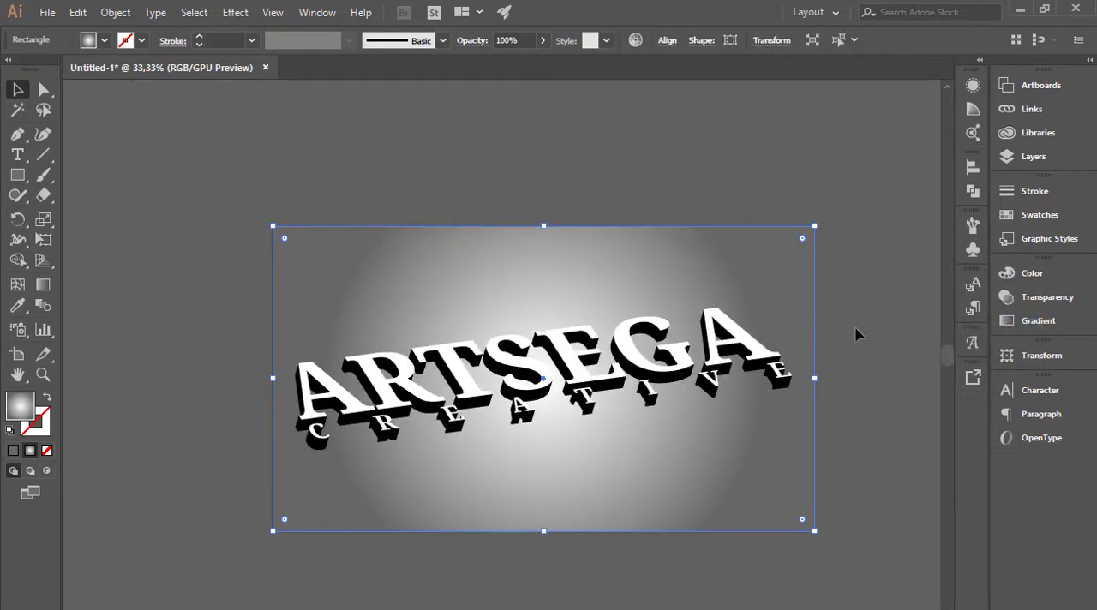
Shift the background gradient's midpoint slightly outward and recolor its outer stop to a medium gray.
{"action": "left_click", "coordinate": [1020, 321]}
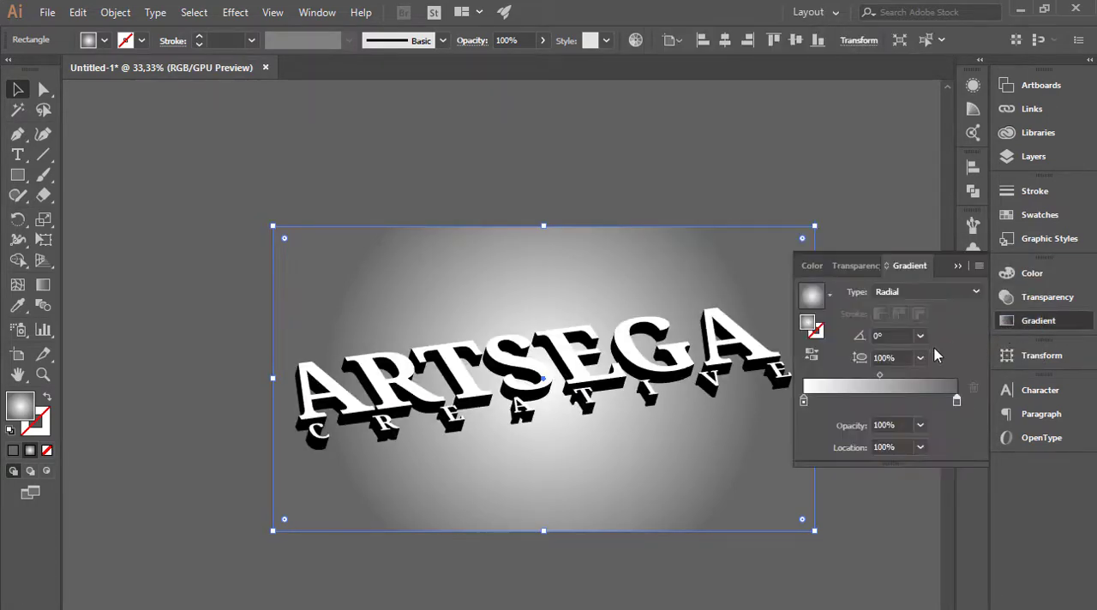
{"action": "mouse_move", "coordinate": [881, 378]}
{"action": "left_mouse_down"}
{"action": "mouse_move", "coordinate": [900, 379]}
{"action": "mouse_move", "coordinate": [890, 380]}
{"action": "left_mouse_up"}
{"action": "left_click", "coordinate": [958, 401]}
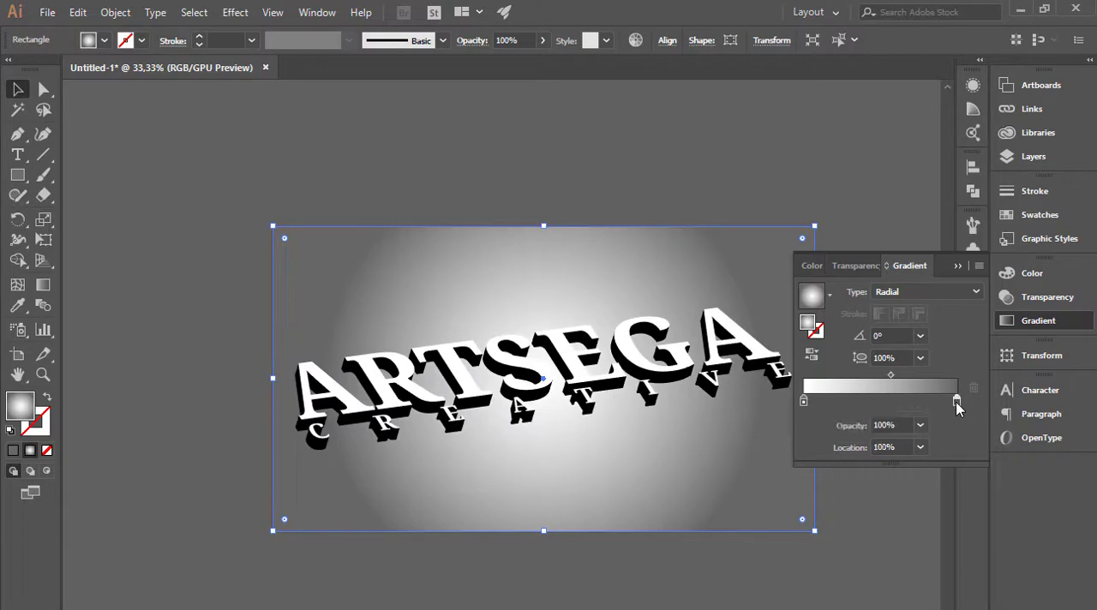
{"action": "double_click", "coordinate": [957, 402]}
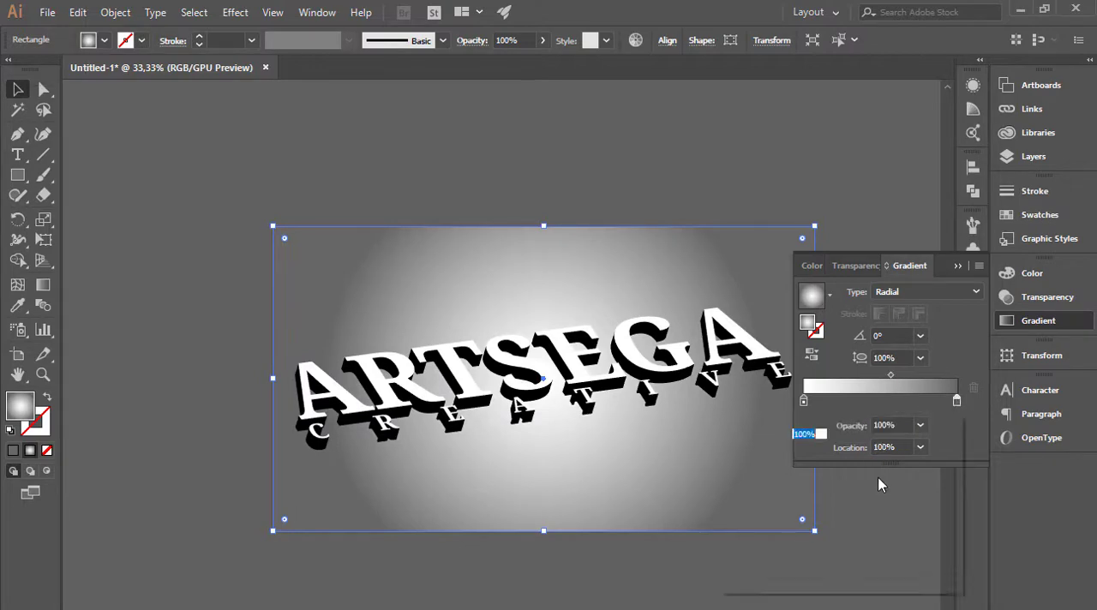
{"action": "left_click", "coordinate": [833, 506]}
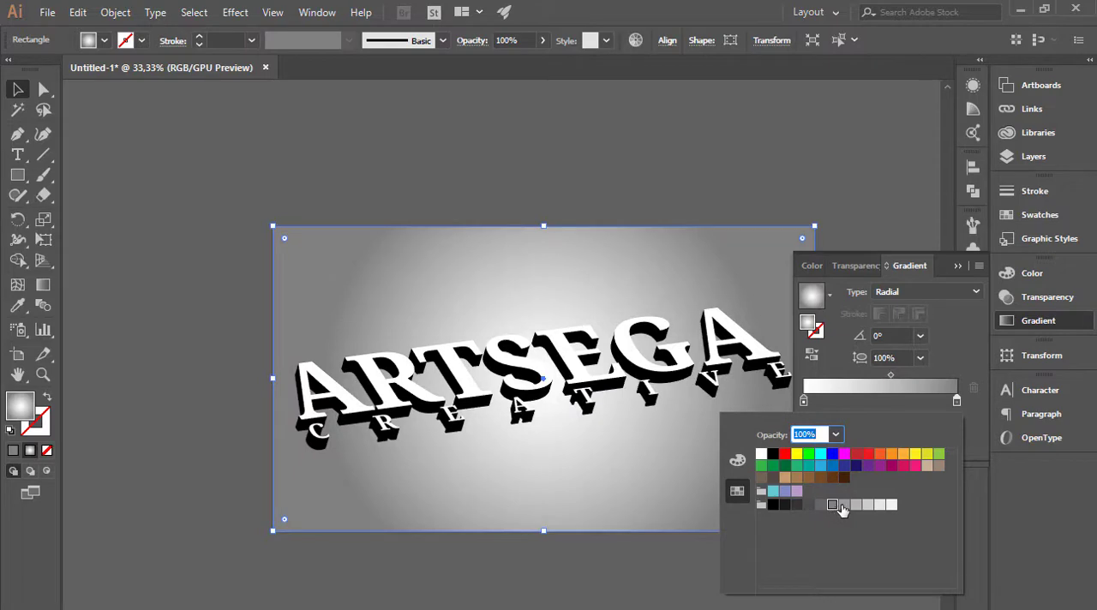
{"action": "left_click", "coordinate": [842, 507]}
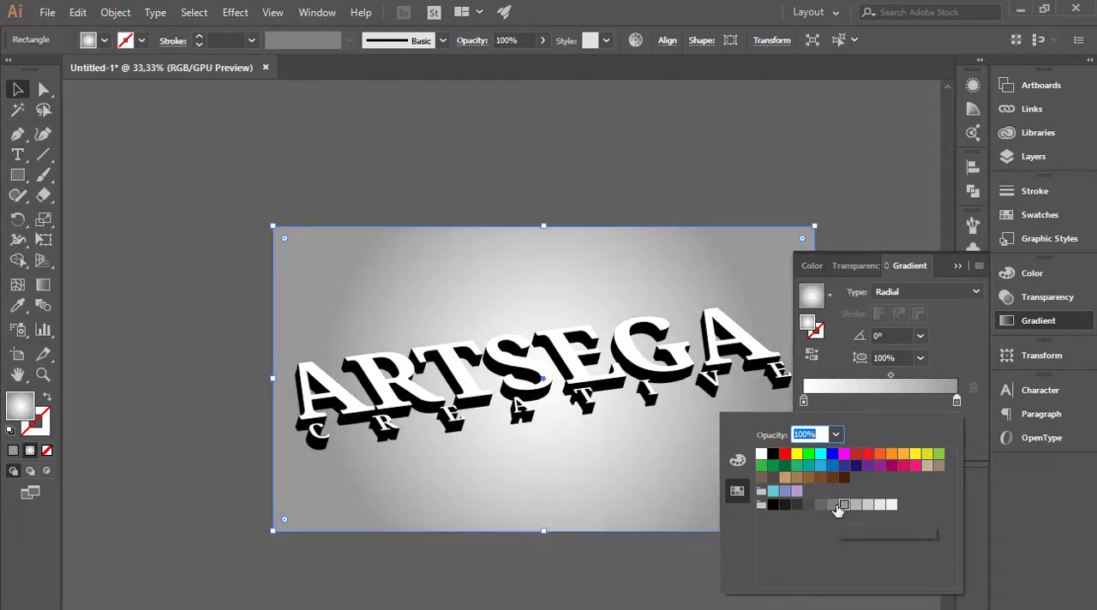
{"action": "left_click", "coordinate": [833, 506]}
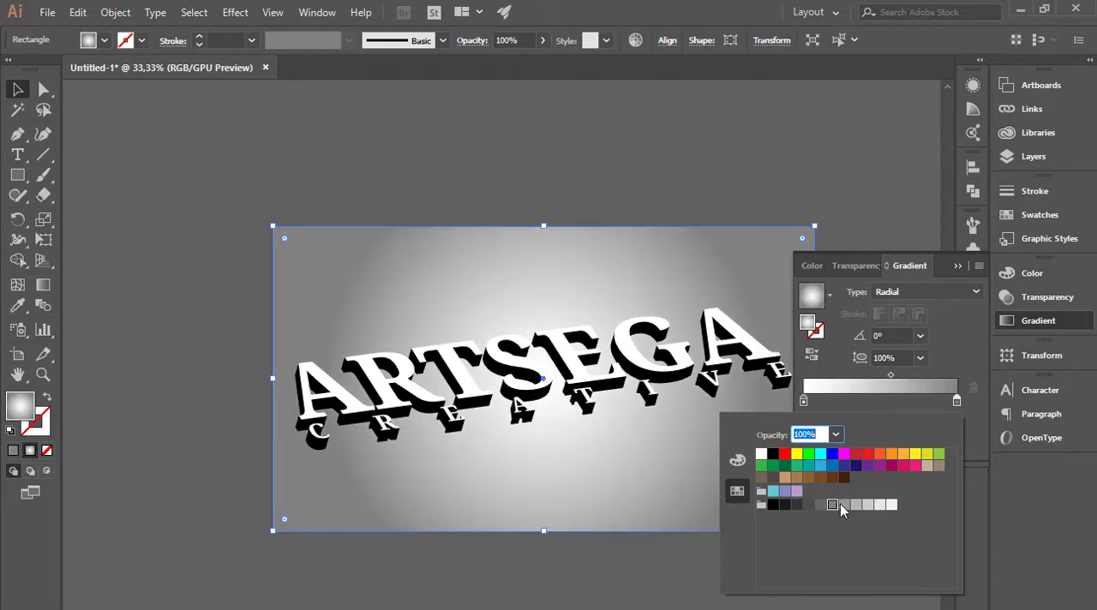
{"action": "left_click", "coordinate": [958, 271]}
{"action": "left_click", "coordinate": [958, 270]}
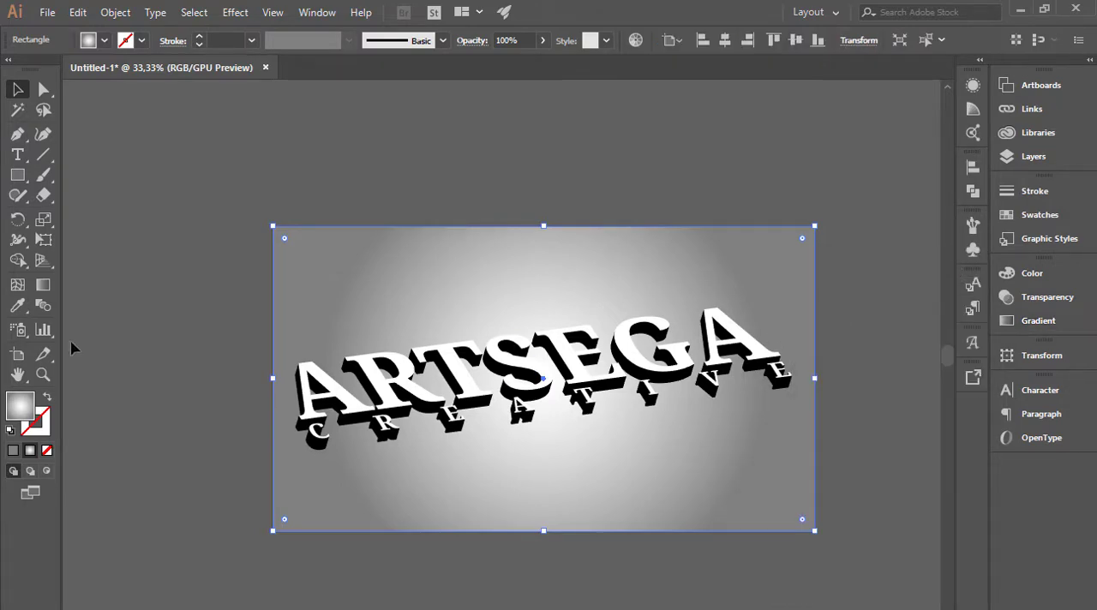
Enlarge the background's radial gradient slightly with the Gradient tool, and deselect the rectangle.
{"action": "left_click", "coordinate": [43, 284]}
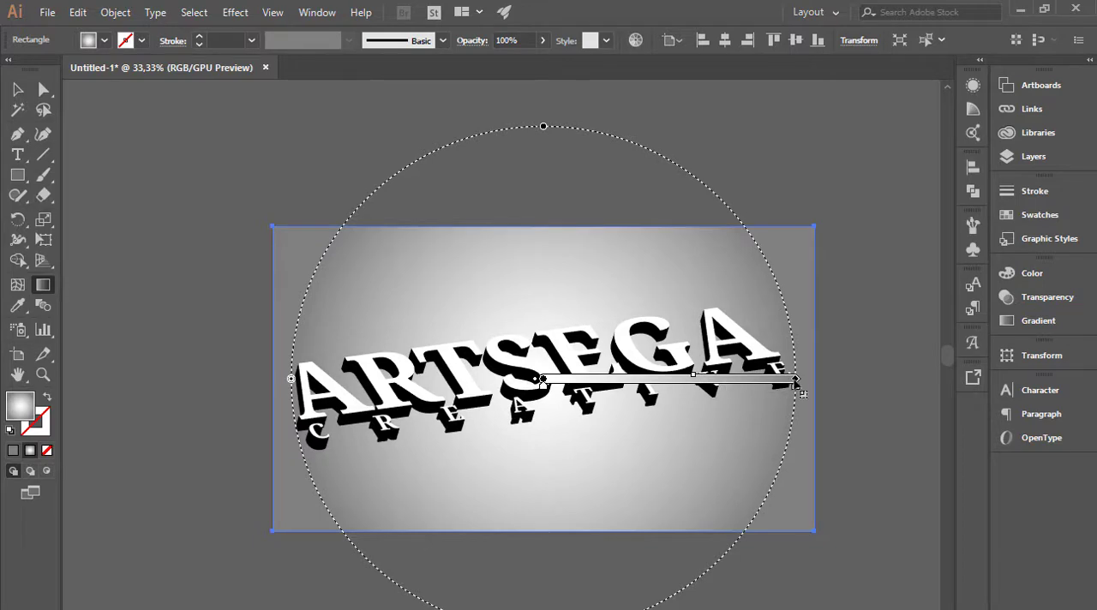
{"action": "left_click_drag", "start_coordinate": [796, 382], "coordinate": [801, 381]}
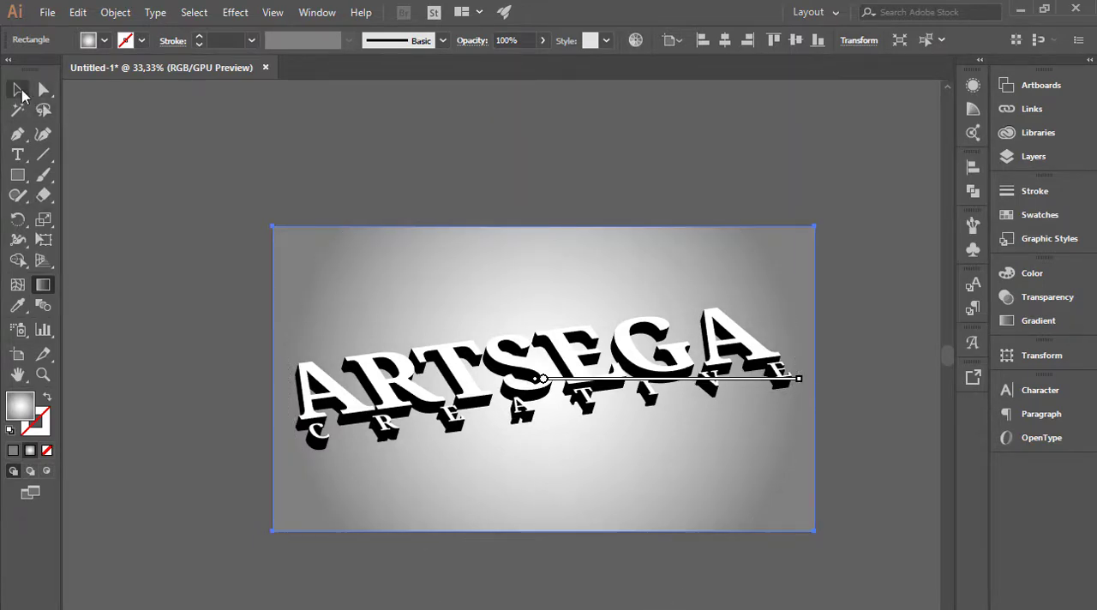
{"action": "left_click", "coordinate": [19, 91]}
{"action": "left_click", "coordinate": [174, 159]}
Select the gradient background rectangle and lock it.
{"action": "left_click", "coordinate": [331, 254]}
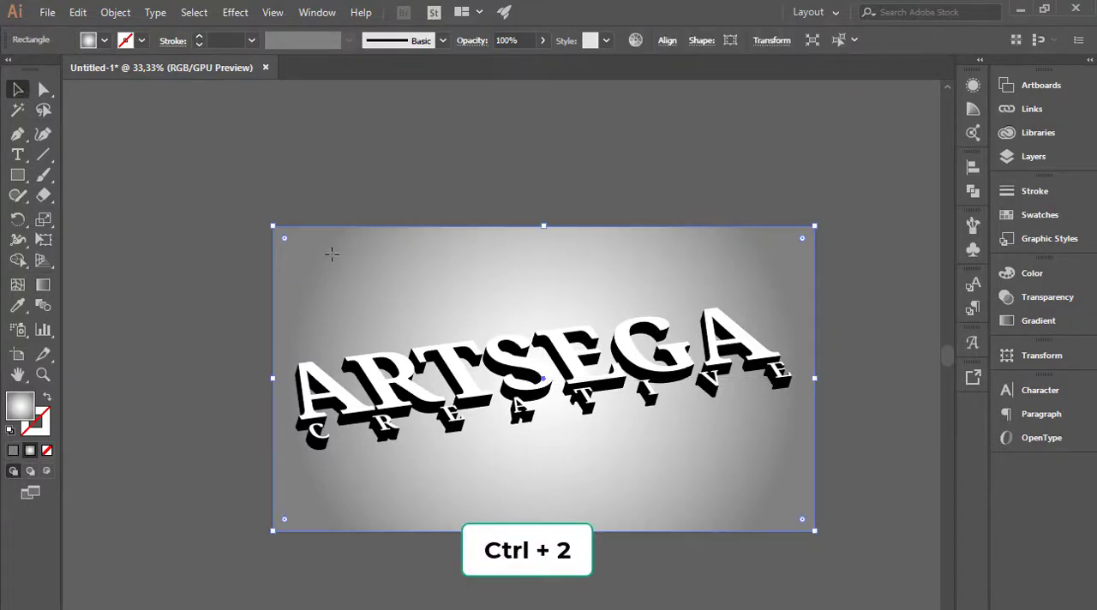
{"action": "key", "text": "ctrl+2"}
{"action": "left_click", "coordinate": [446, 356]}
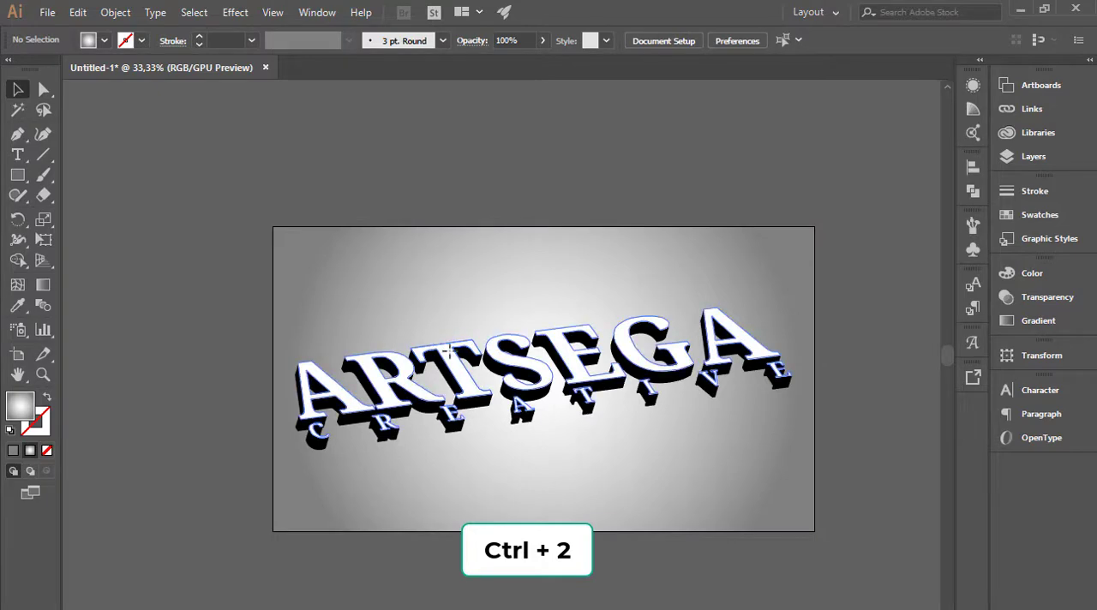
Select all the lettering and start a Drop Shadow effect on it with the preview enabled.
{"action": "left_click", "coordinate": [232, 491]}
{"action": "left_click_drag", "start_coordinate": [245, 482], "coordinate": [815, 293]}
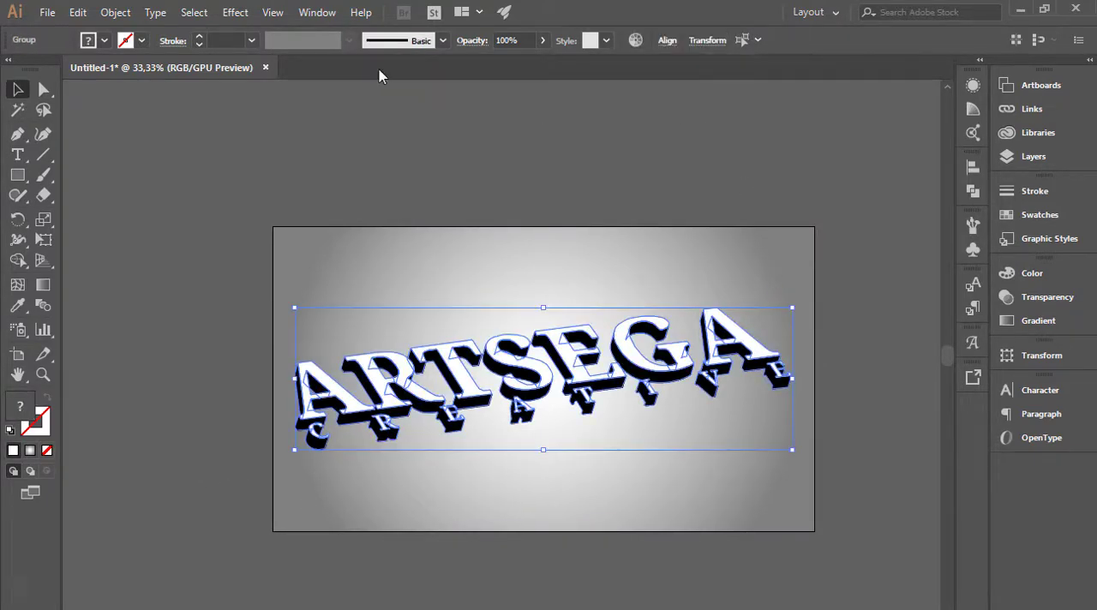
{"action": "left_click", "coordinate": [242, 15]}
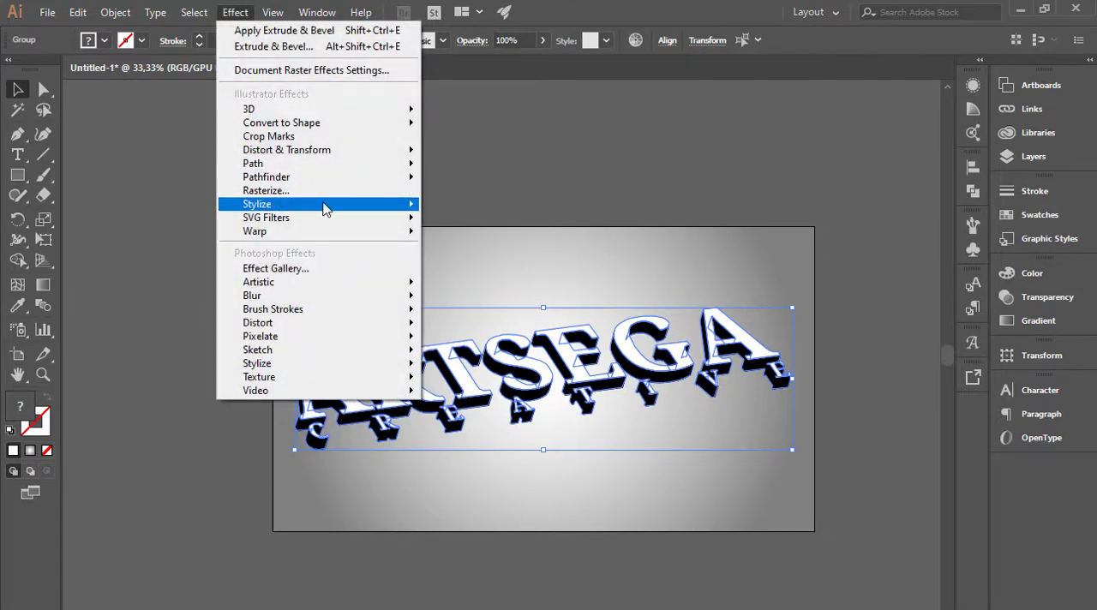
{"action": "mouse_move", "coordinate": [399, 206]}
{"action": "left_click", "coordinate": [435, 209]}
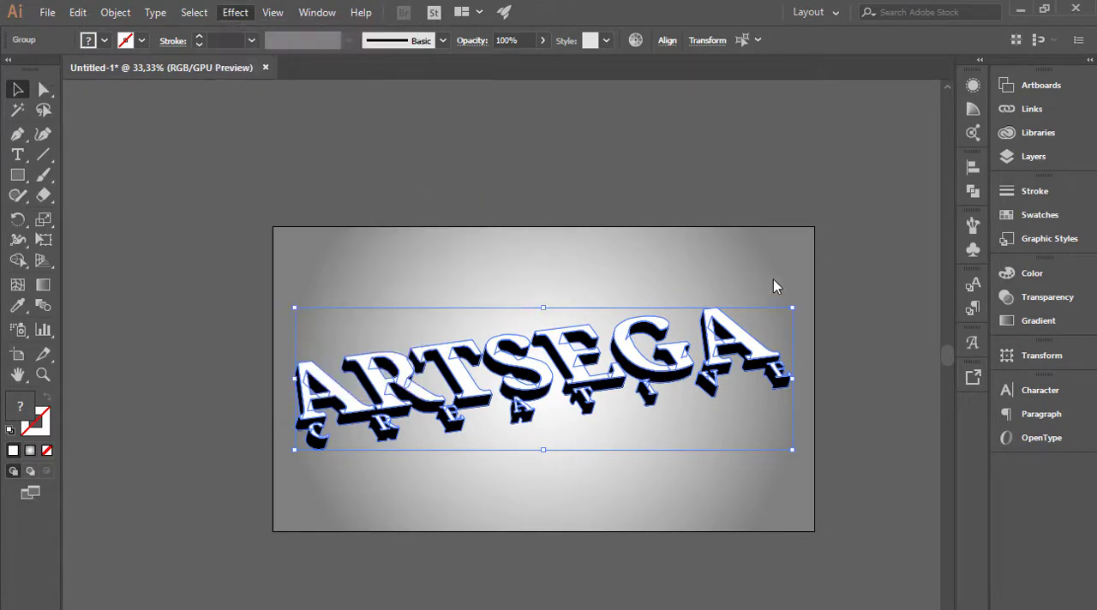
{"action": "left_click", "coordinate": [675, 482]}
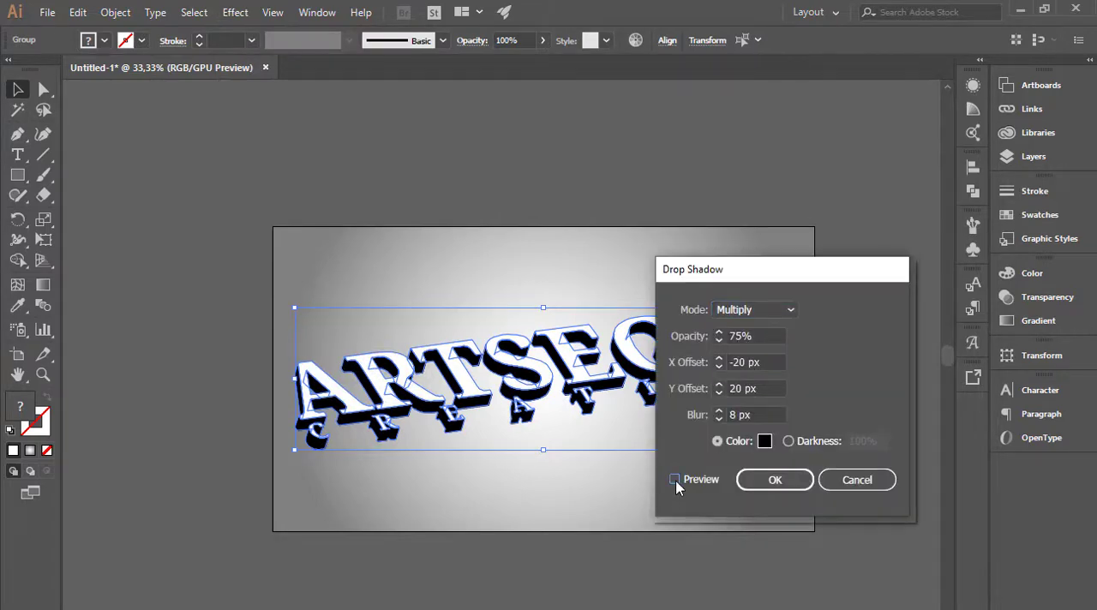
Try an X offset of -25 px for the drop shadow, and set it back to -20 px.
{"action": "left_click", "coordinate": [739, 337]}
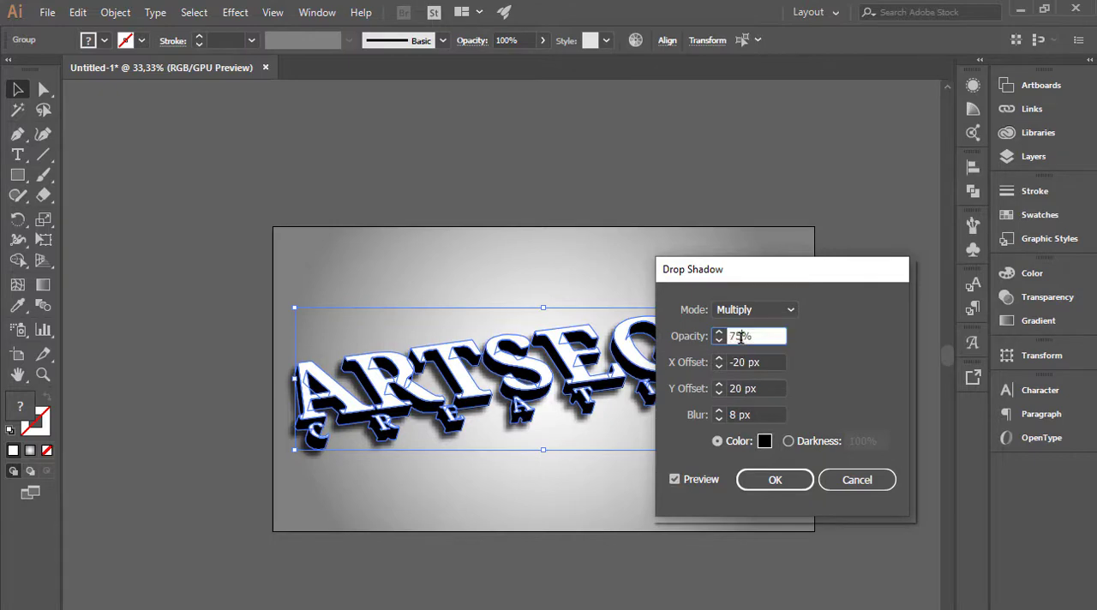
{"action": "left_click", "coordinate": [745, 362]}
{"action": "left_click_drag", "start_coordinate": [745, 363], "coordinate": [736, 364]}
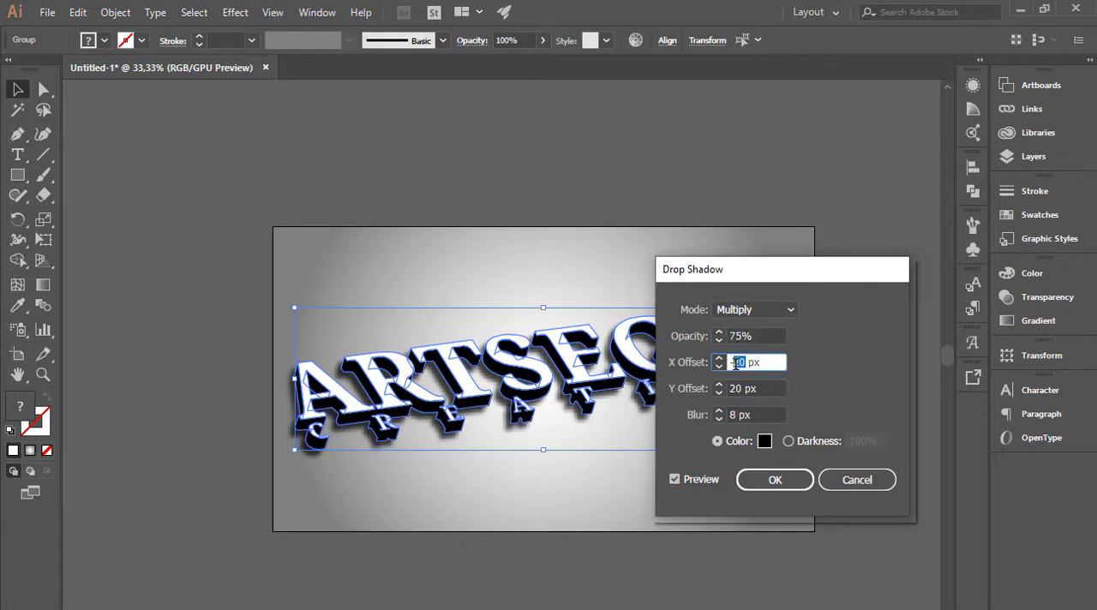
{"action": "type", "text": "25"}
{"action": "left_click", "coordinate": [740, 388]}
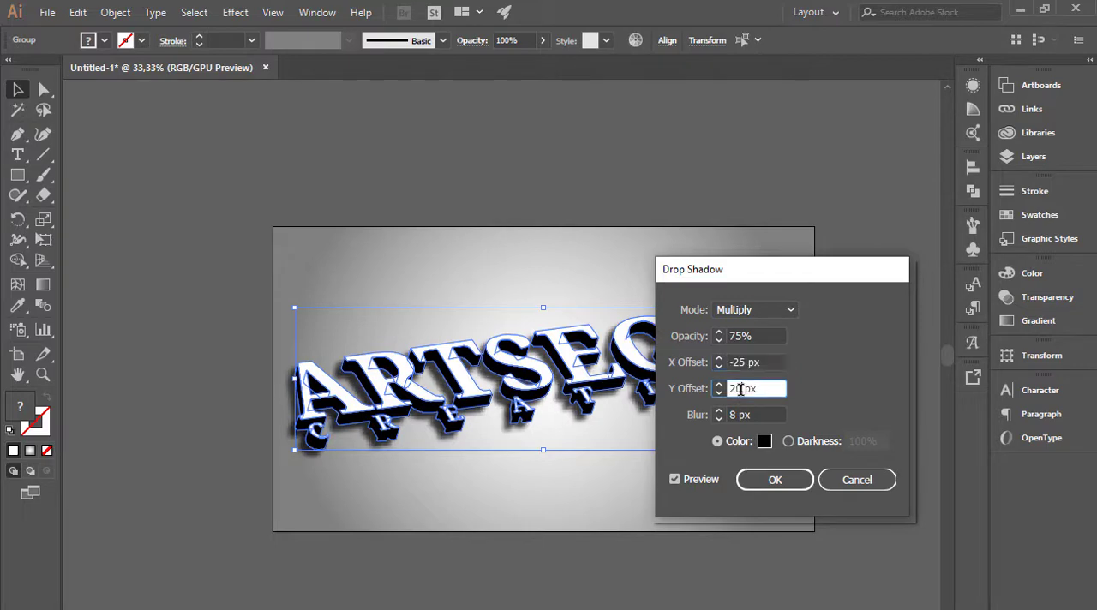
{"action": "left_click_drag", "start_coordinate": [746, 363], "coordinate": [741, 365]}
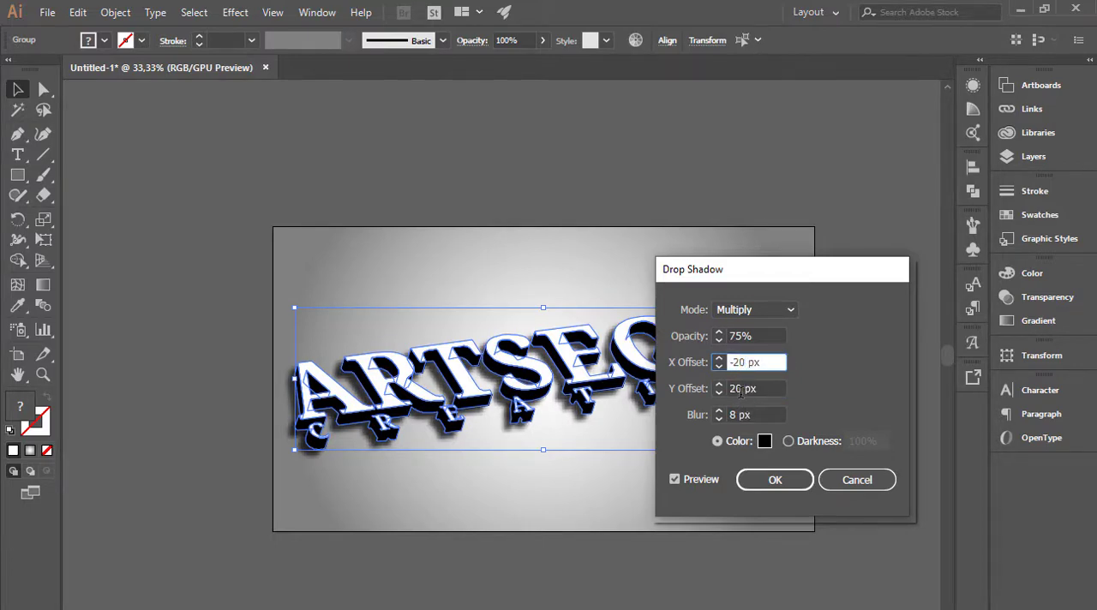
Try a Y offset of 10 px for the drop shadow, and set it back to 20 px.
{"action": "left_click", "coordinate": [740, 388]}
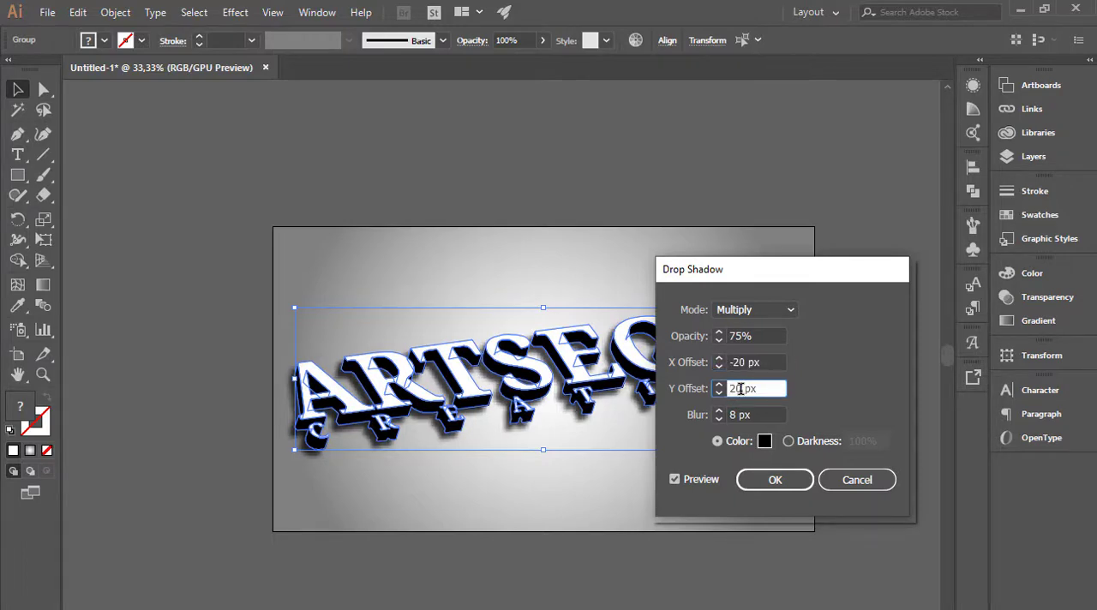
{"action": "left_click_drag", "start_coordinate": [736, 388], "coordinate": [730, 388]}
{"action": "type", "text": "1"}
{"action": "left_click", "coordinate": [734, 414]}
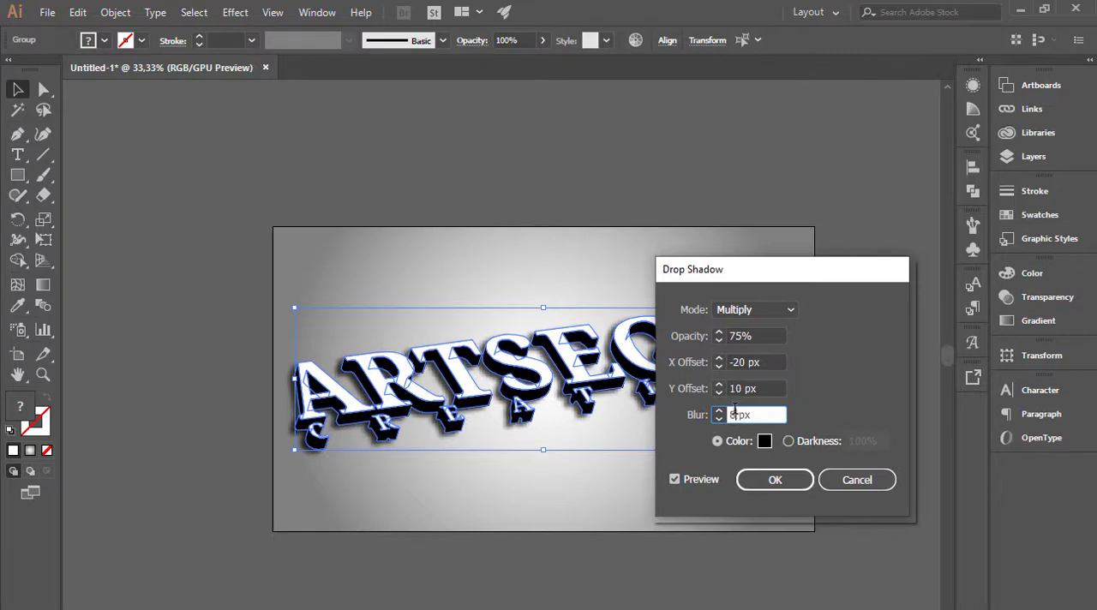
{"action": "double_click", "coordinate": [734, 388]}
{"action": "type", "text": "2"}
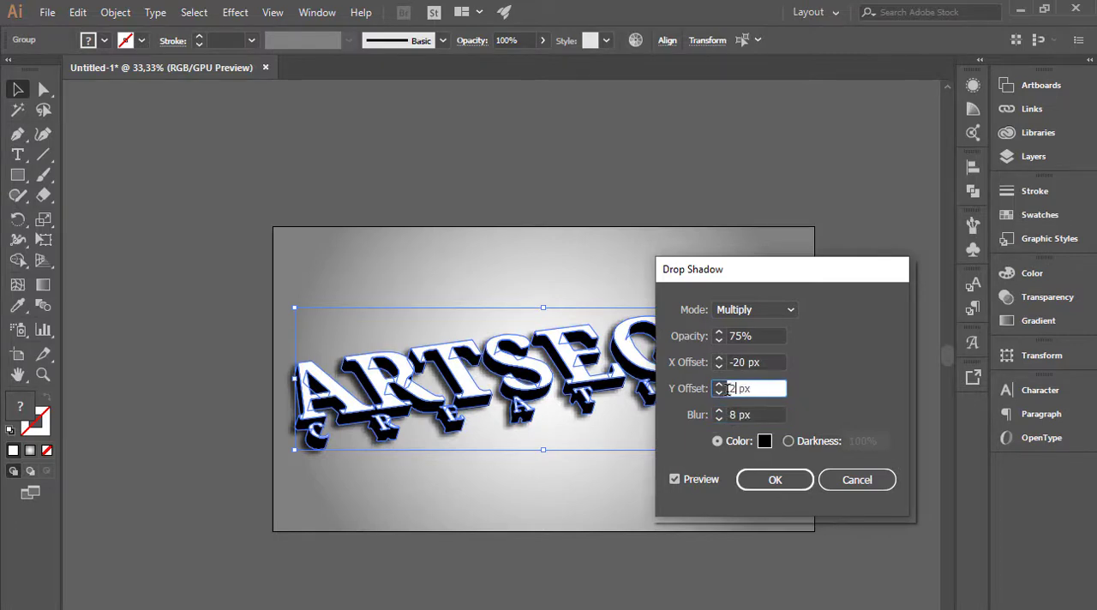
{"action": "type", "text": "0"}
{"action": "left_click", "coordinate": [734, 415]}
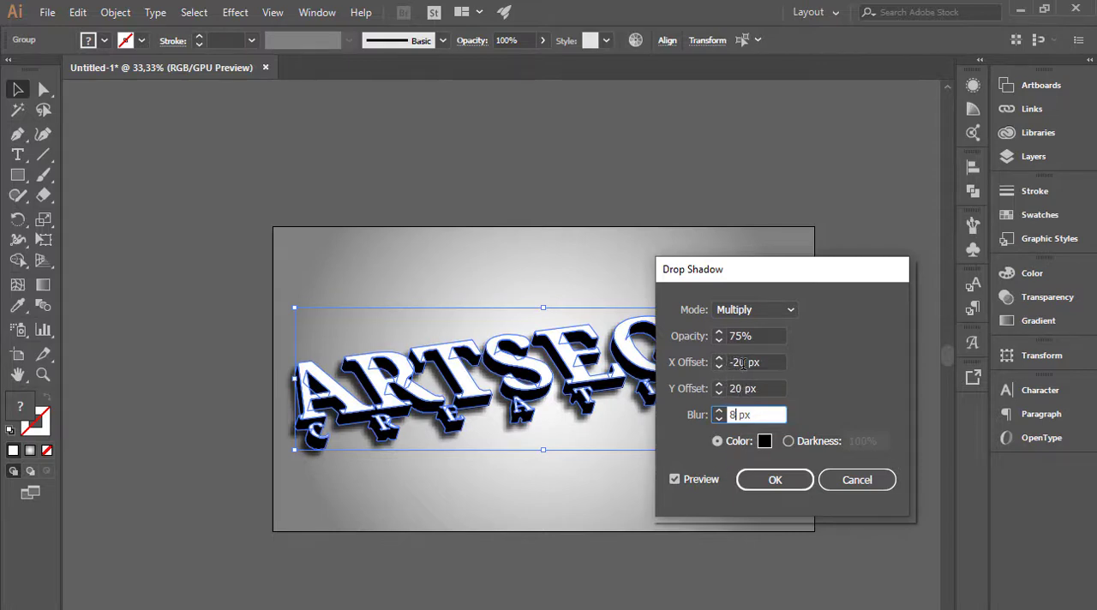
Set the drop shadow's X offset to -15 px and Y offset to 15 px, apply the effect, and deselect the lettering.
{"action": "left_click_drag", "start_coordinate": [744, 363], "coordinate": [737, 365]}
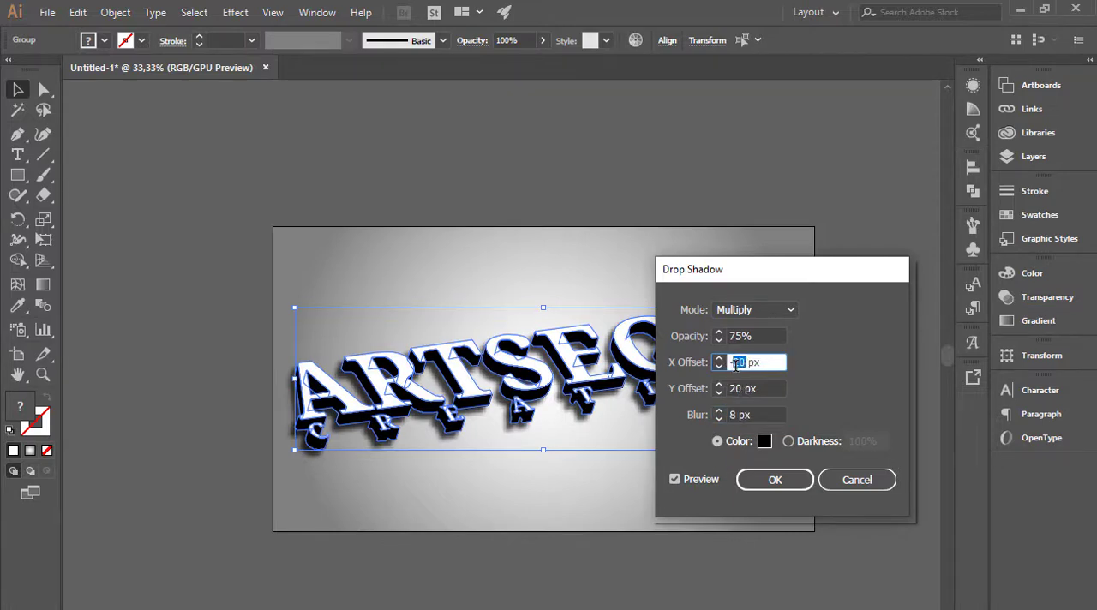
{"action": "type", "text": "15"}
{"action": "left_click", "coordinate": [742, 389]}
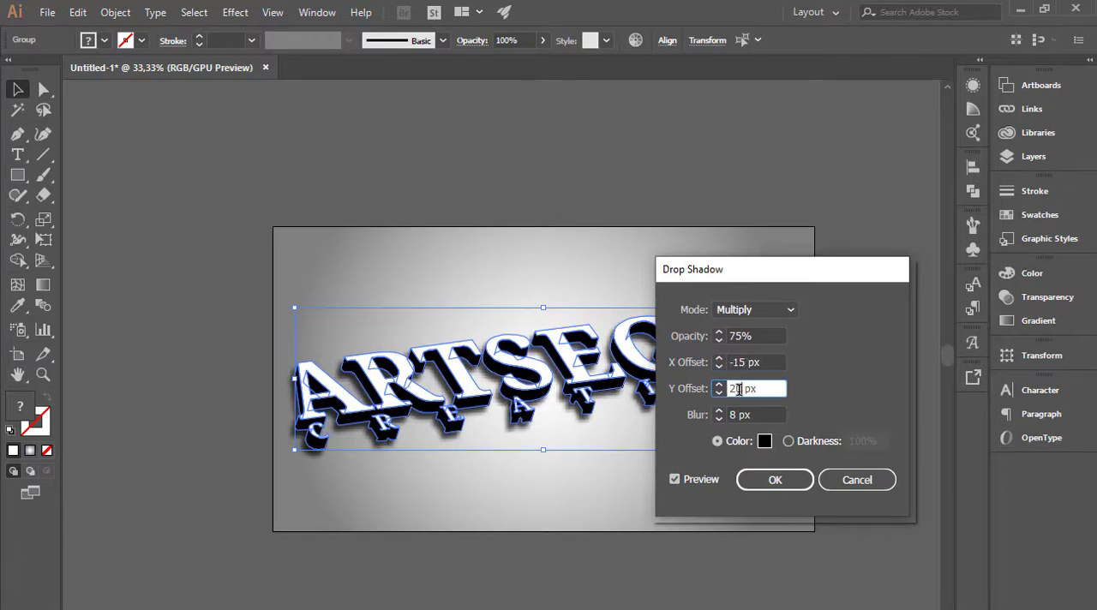
{"action": "type", "text": "15"}
{"action": "double_click", "coordinate": [738, 414]}
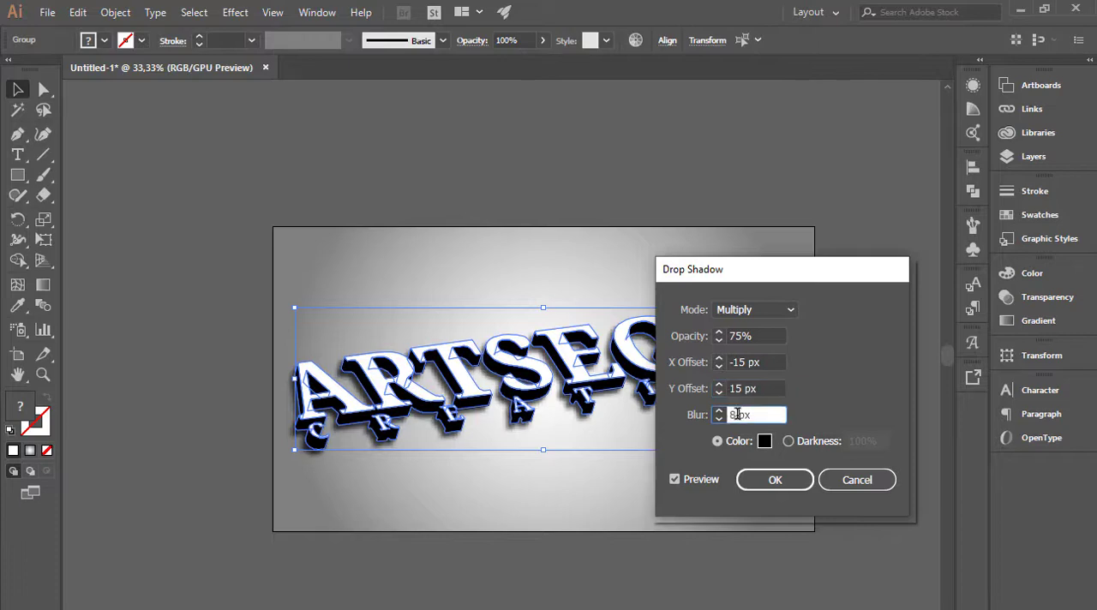
{"action": "left_click", "coordinate": [762, 483]}
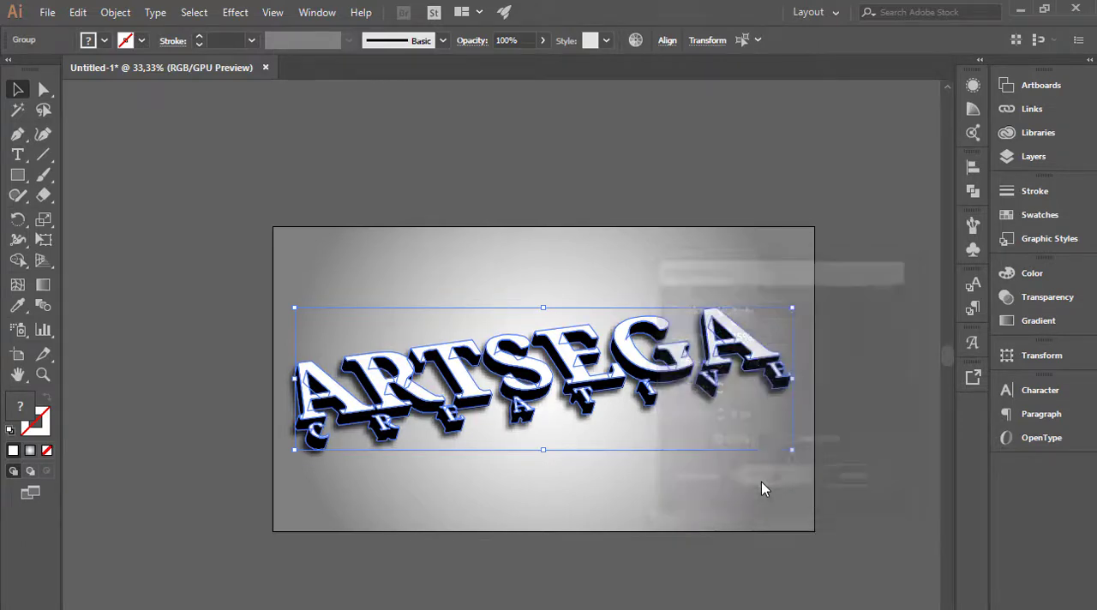
{"action": "left_click", "coordinate": [843, 467]}
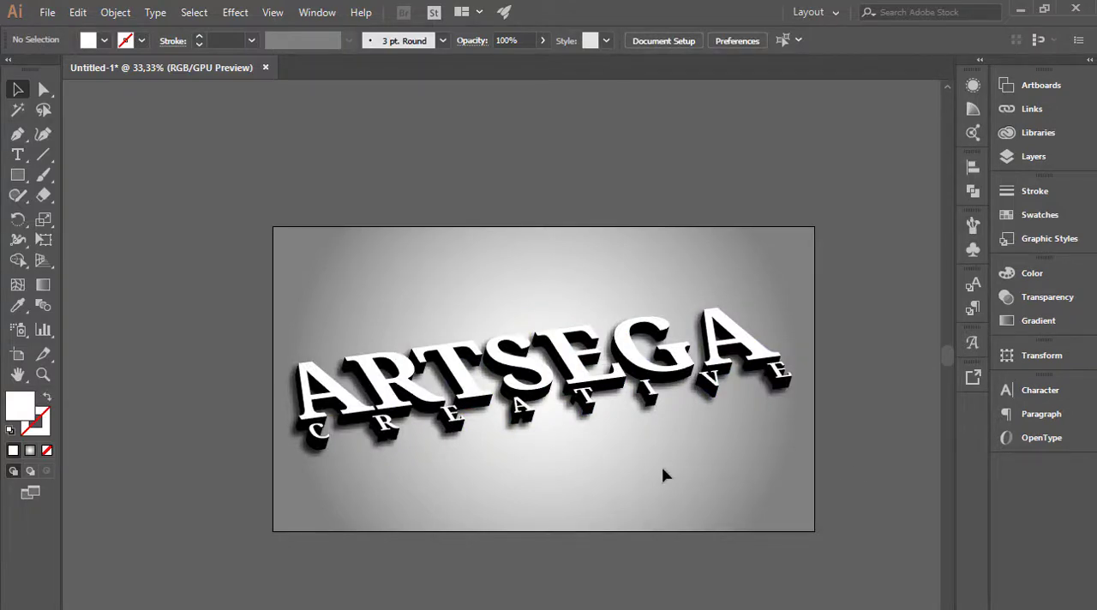
{"action": "left_click", "coordinate": [630, 455], "text": "ctrl"}
{"action": "left_click_drag", "start_coordinate": [549, 344], "coordinate": [673, 442]}
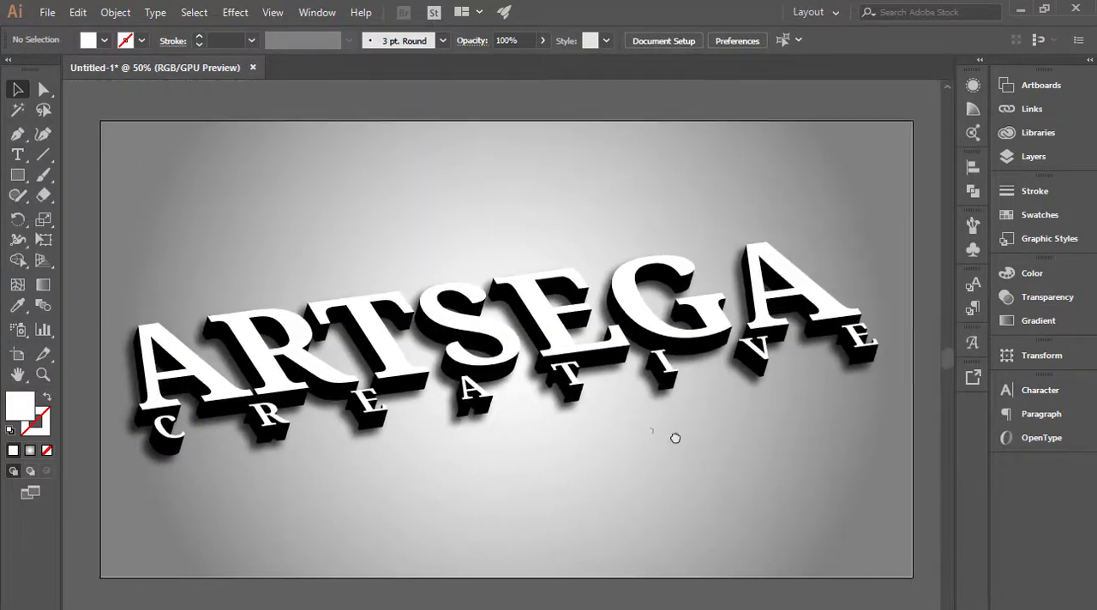
{"action": "left_click_drag", "start_coordinate": [641, 321], "coordinate": [656, 457]}
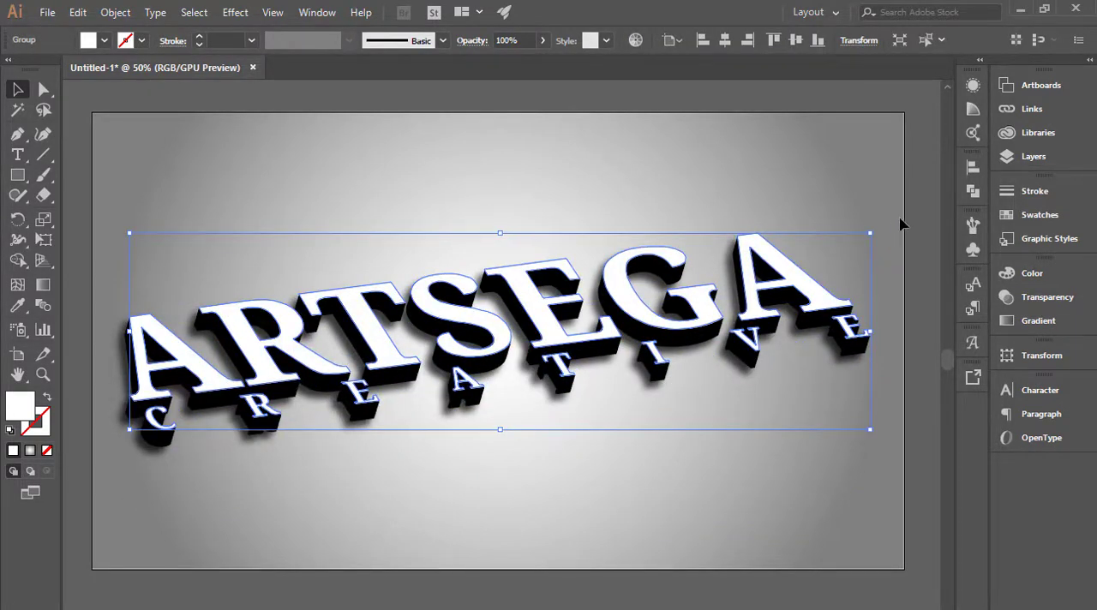
{"action": "left_click", "coordinate": [1030, 225]}
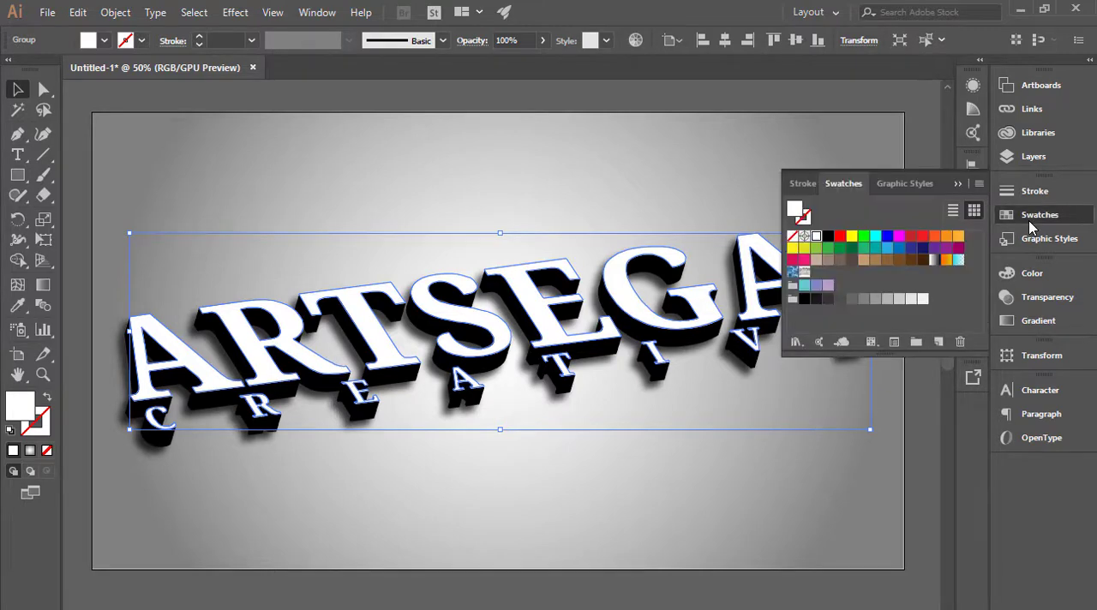
{"action": "left_click", "coordinate": [958, 185]}
{"action": "left_click", "coordinate": [914, 224]}
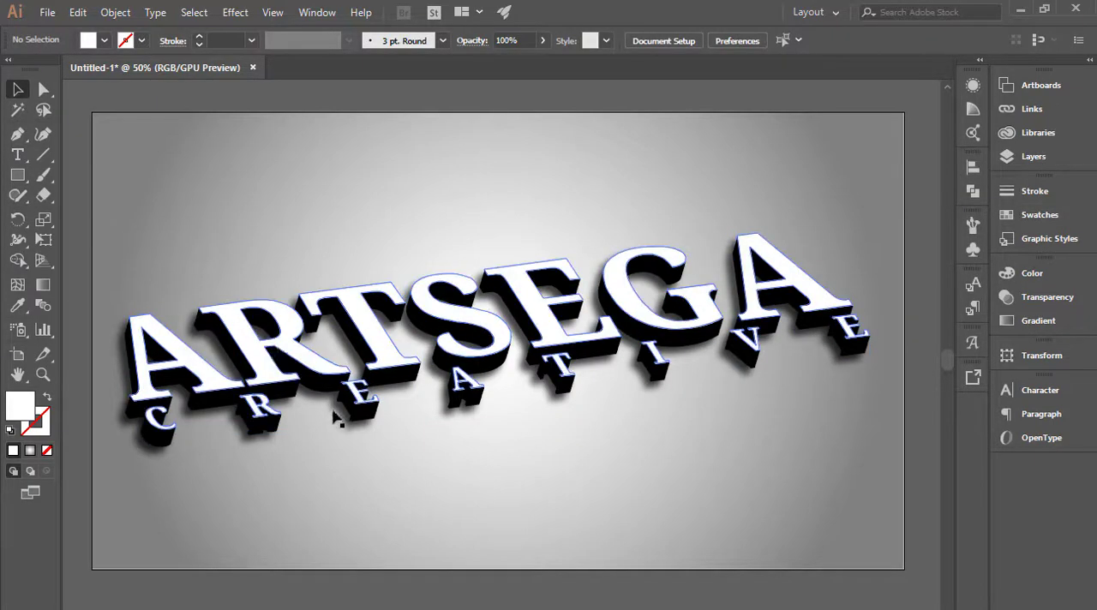
{"action": "left_click", "coordinate": [381, 356]}
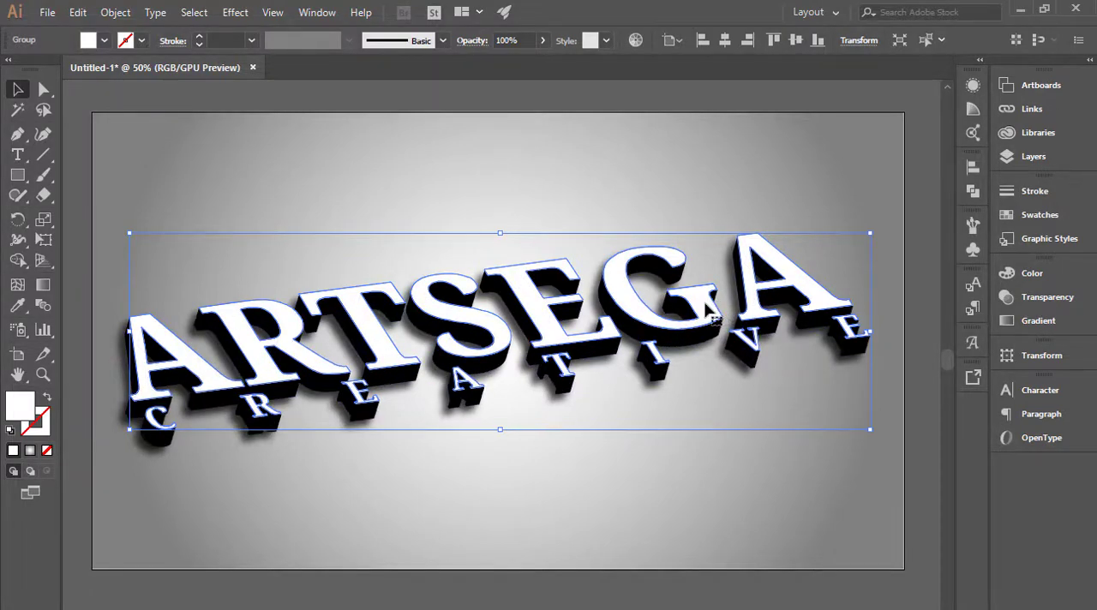
{"action": "left_click", "coordinate": [910, 189]}
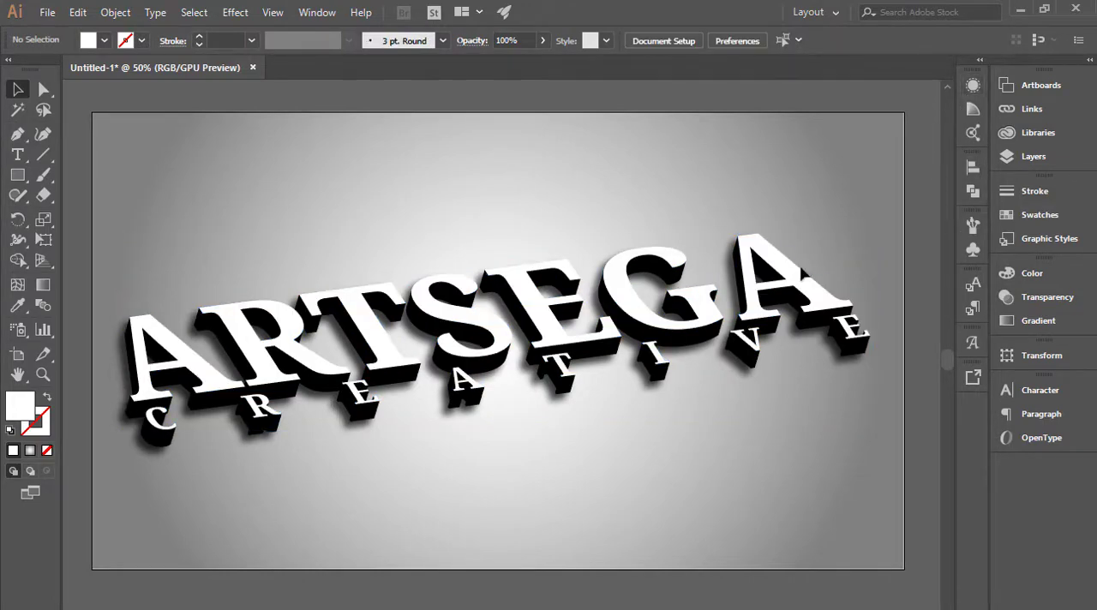
Select the group of white front faces and add a new fill to its appearance, keeping the faces in place.
{"action": "left_click", "coordinate": [800, 275]}
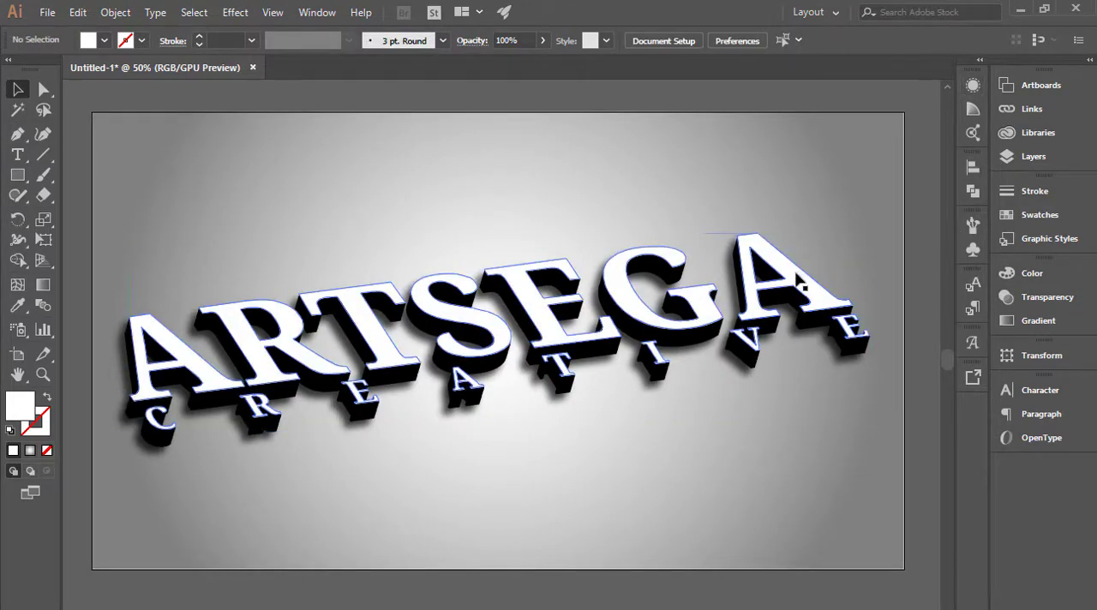
{"action": "left_click", "coordinate": [971, 86]}
{"action": "left_click", "coordinate": [945, 78]}
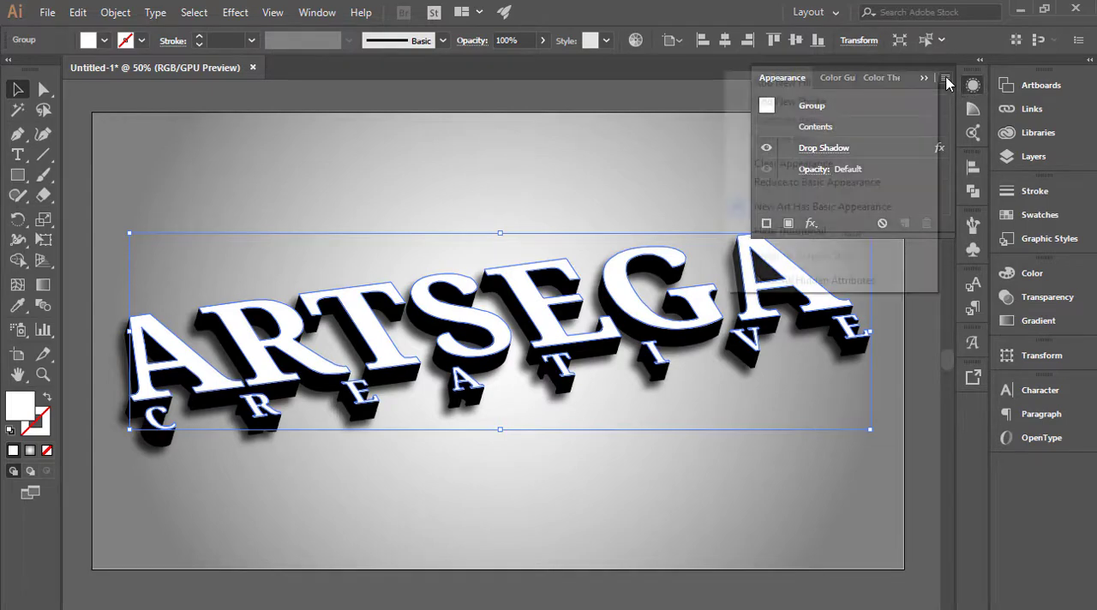
{"action": "left_click", "coordinate": [876, 90]}
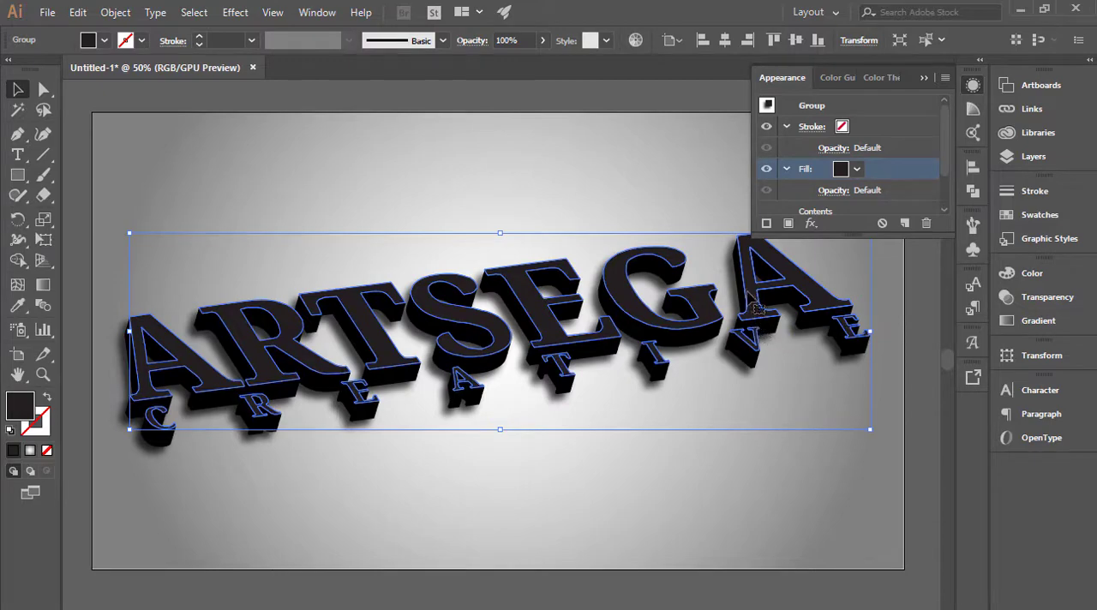
{"action": "left_click_drag", "start_coordinate": [749, 286], "coordinate": [762, 344]}
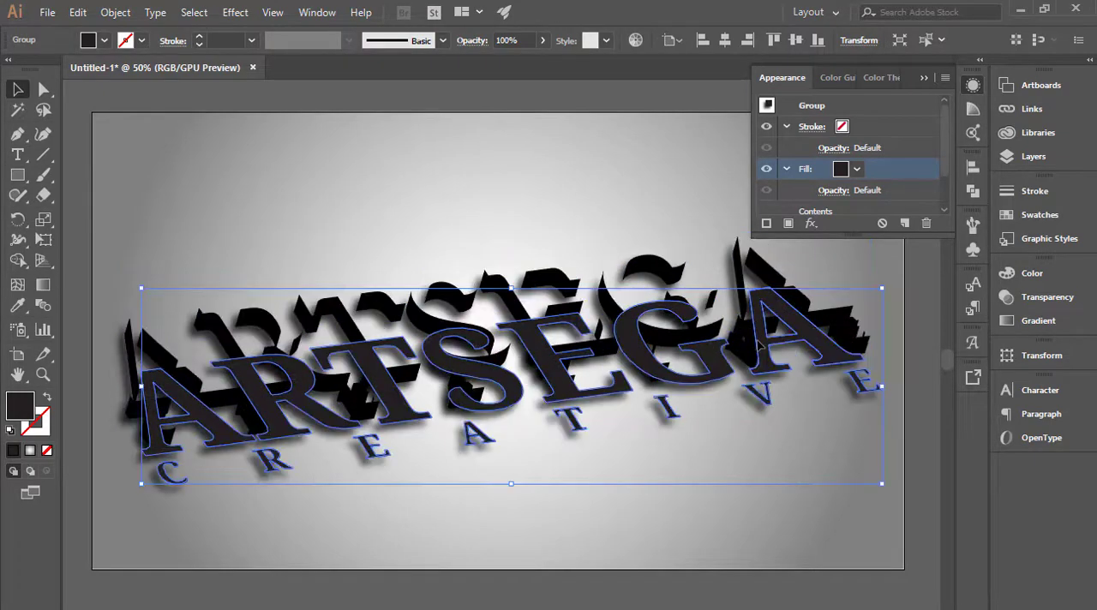
{"action": "key", "text": "ctrl+z"}
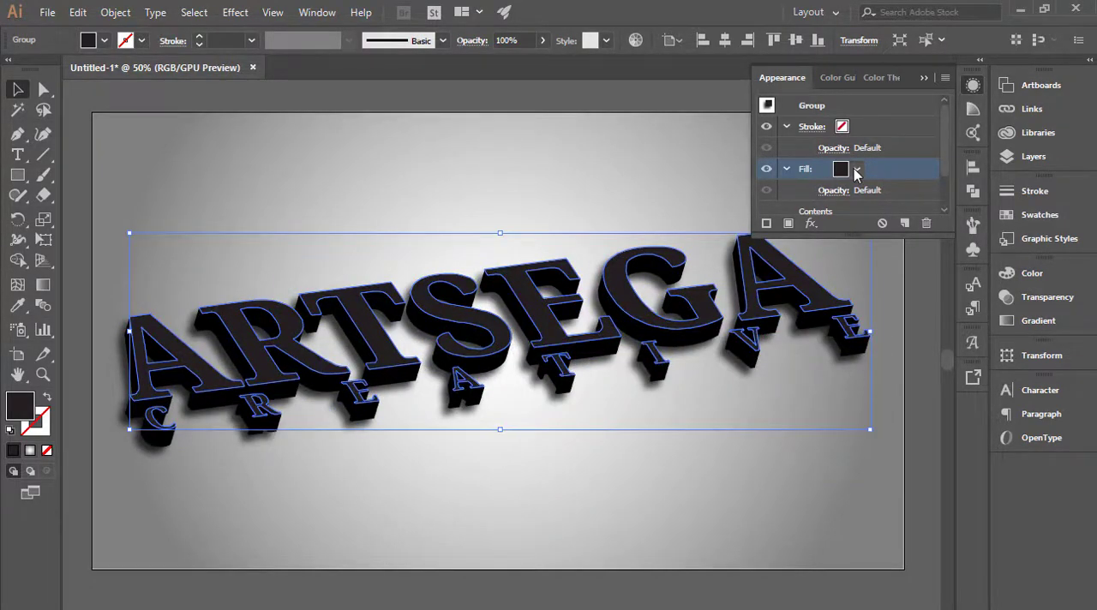
Try the blue ornamental pattern, the cyan gradient and a brown swatch as the front faces' new fill.
{"action": "left_click", "coordinate": [856, 170]}
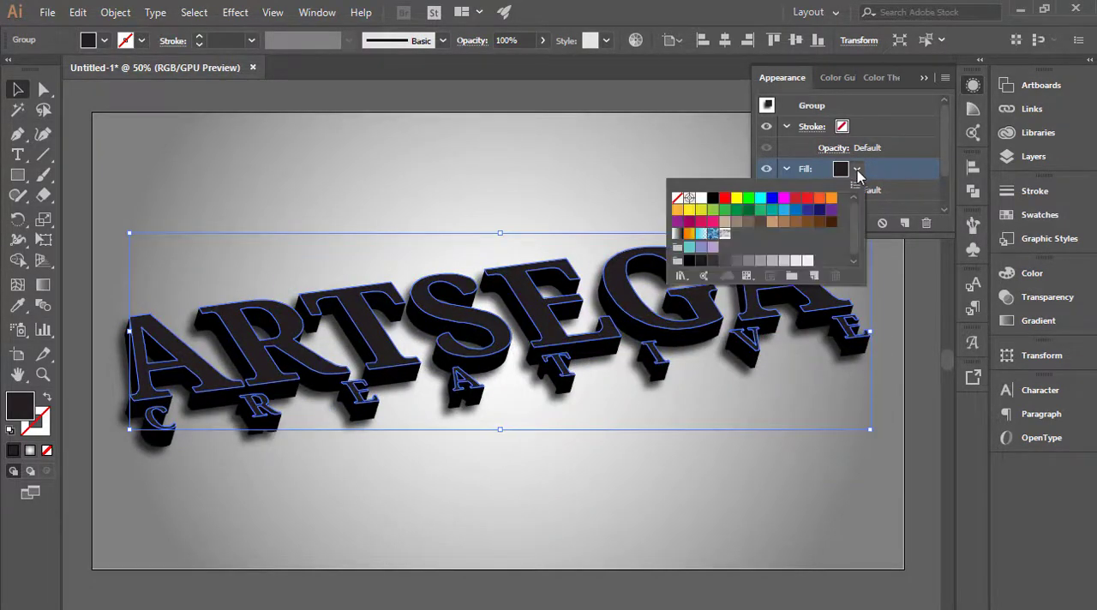
{"action": "left_click", "coordinate": [714, 235]}
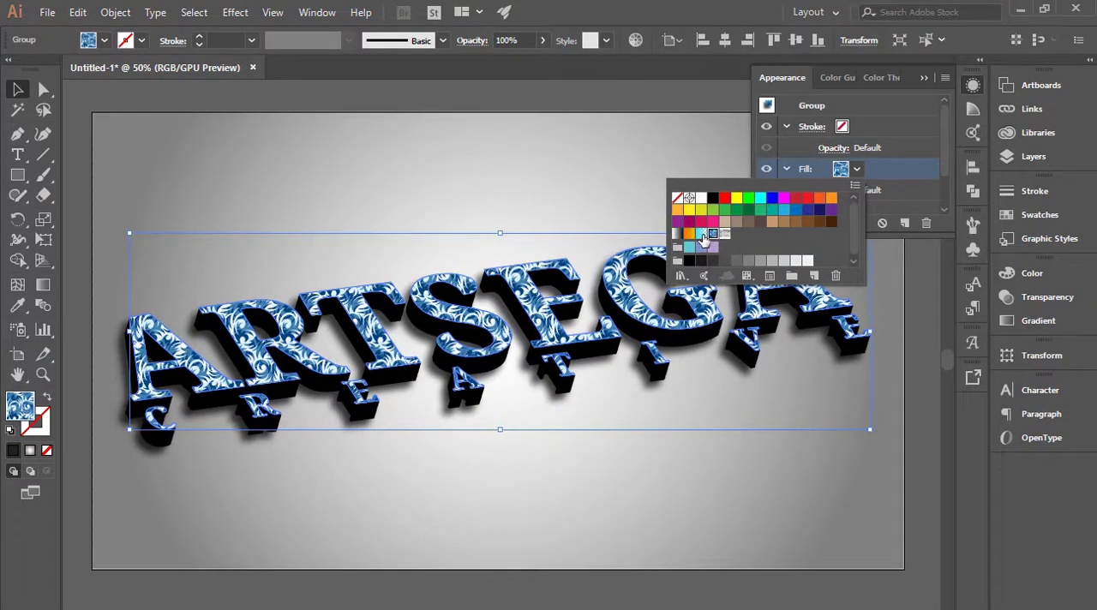
{"action": "left_click", "coordinate": [703, 235]}
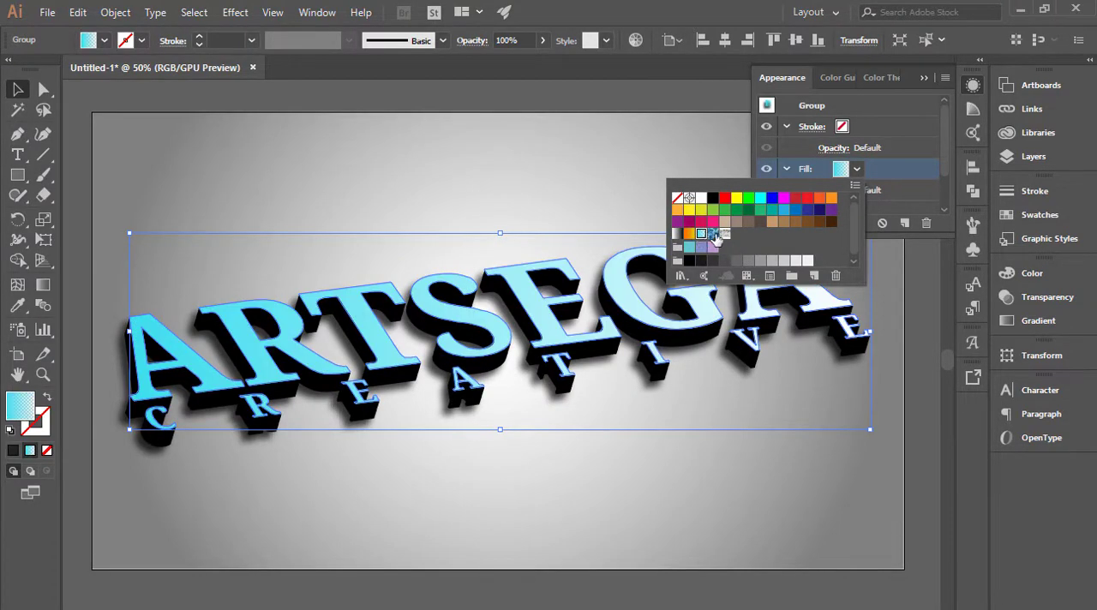
{"action": "left_click", "coordinate": [714, 235]}
{"action": "left_click", "coordinate": [749, 222]}
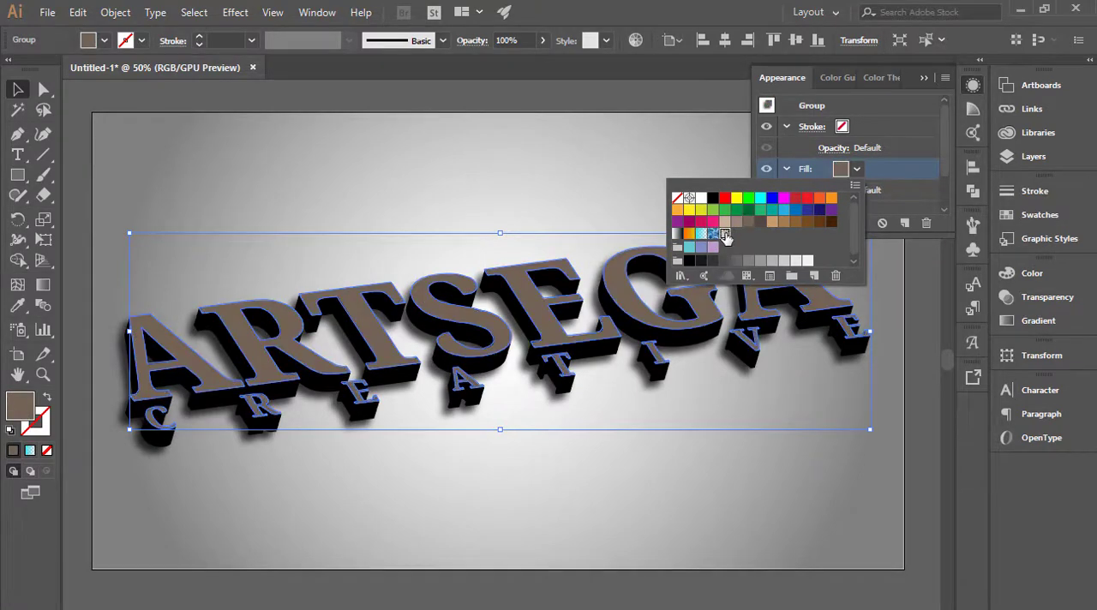
Fill the front faces with the light painted-texture pattern swatch, and deselect the lettering.
{"action": "left_click", "coordinate": [726, 234]}
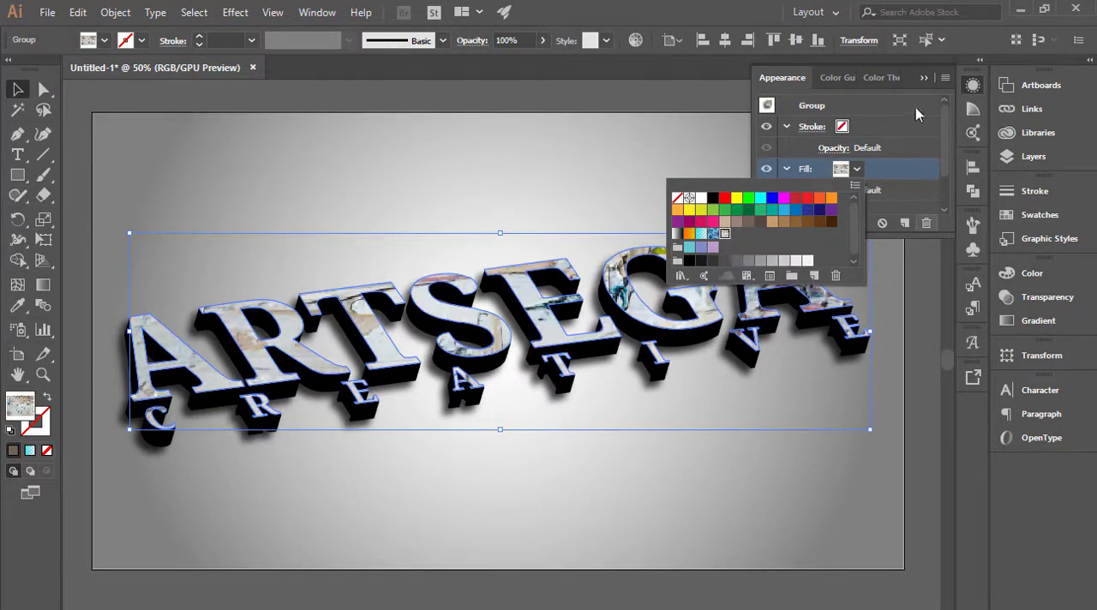
{"action": "left_click", "coordinate": [922, 83]}
{"action": "left_click", "coordinate": [923, 83]}
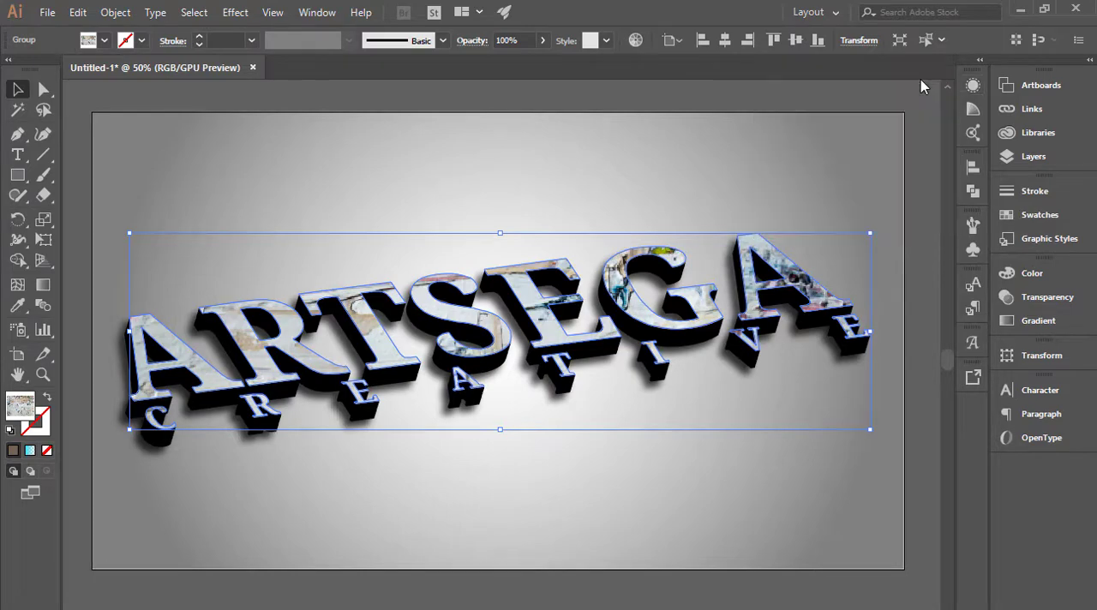
{"action": "left_click", "coordinate": [891, 185]}
{"action": "key", "text": "ctrl+minus"}
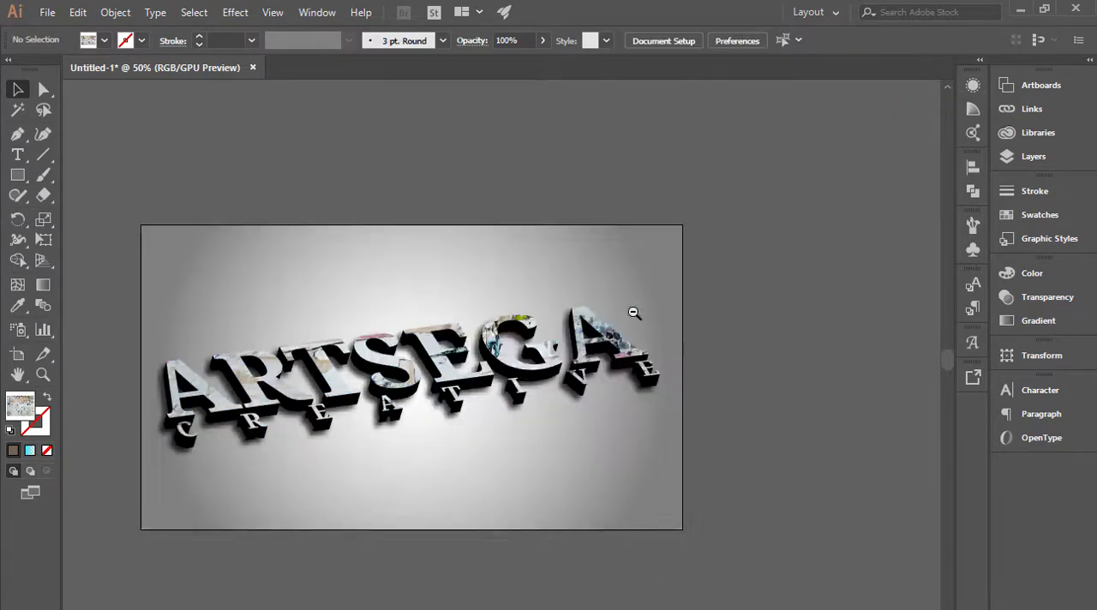
{"action": "left_click_drag", "start_coordinate": [564, 400], "coordinate": [685, 350]}
{"action": "key", "text": "ctrl+plus"}
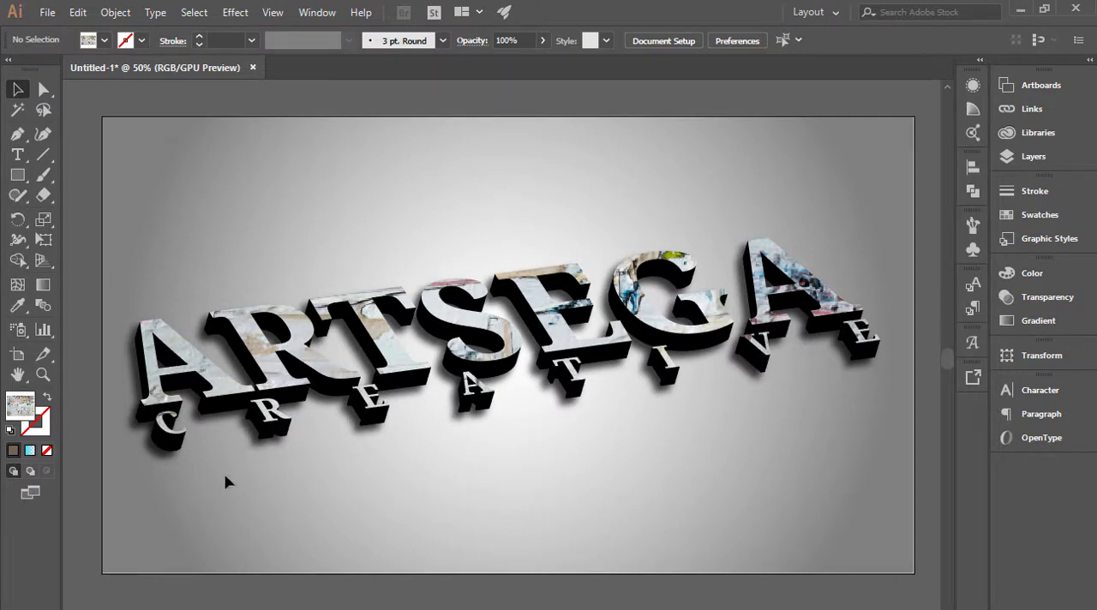
Move the whole lettering lower on the artboard, centre it horizontally, and deselect it.
{"action": "left_click", "coordinate": [818, 265]}
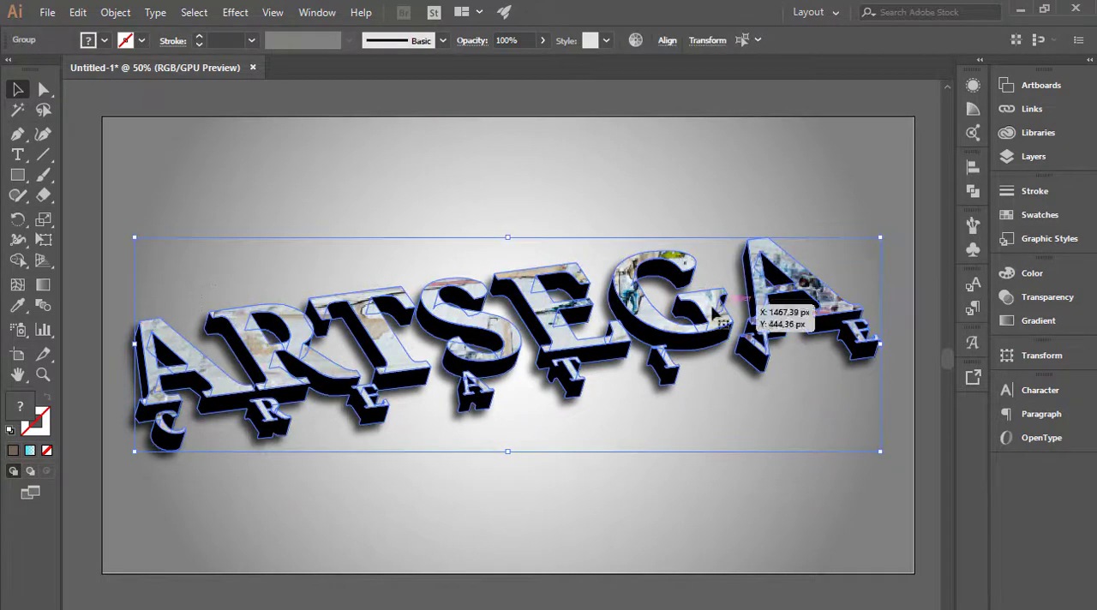
{"action": "left_click_drag", "start_coordinate": [721, 317], "coordinate": [724, 377]}
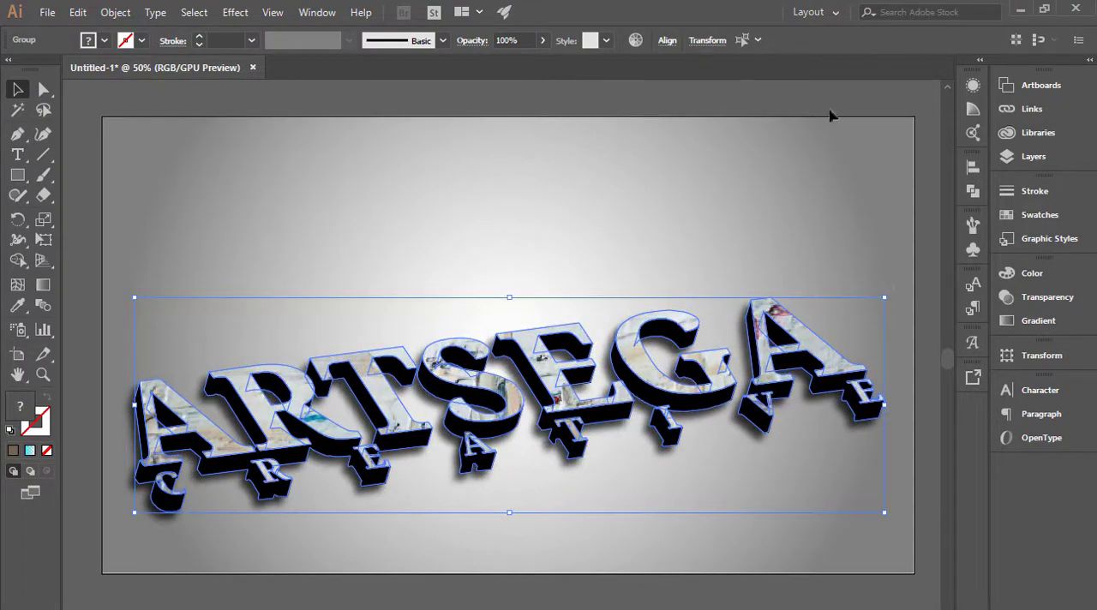
{"action": "left_click", "coordinate": [972, 168]}
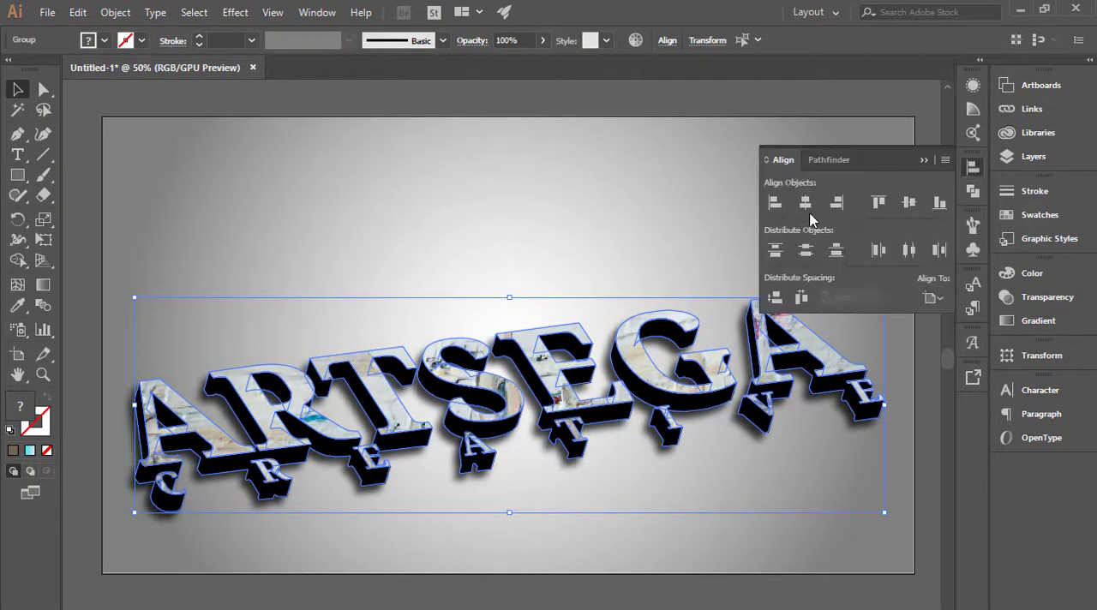
{"action": "left_click", "coordinate": [805, 201]}
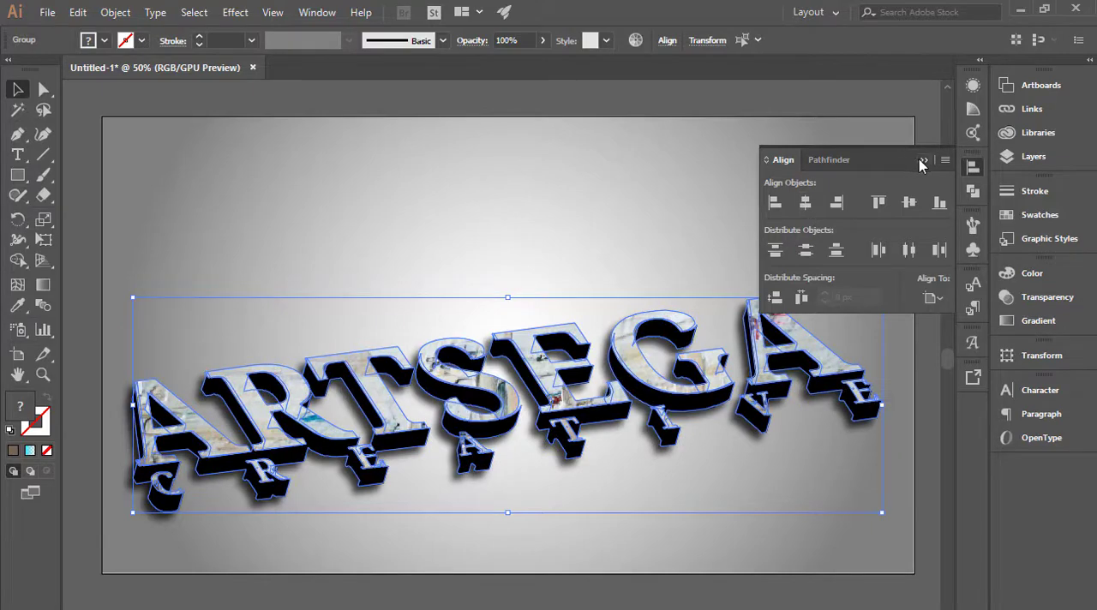
{"action": "left_click", "coordinate": [923, 161]}
{"action": "left_click", "coordinate": [830, 210]}
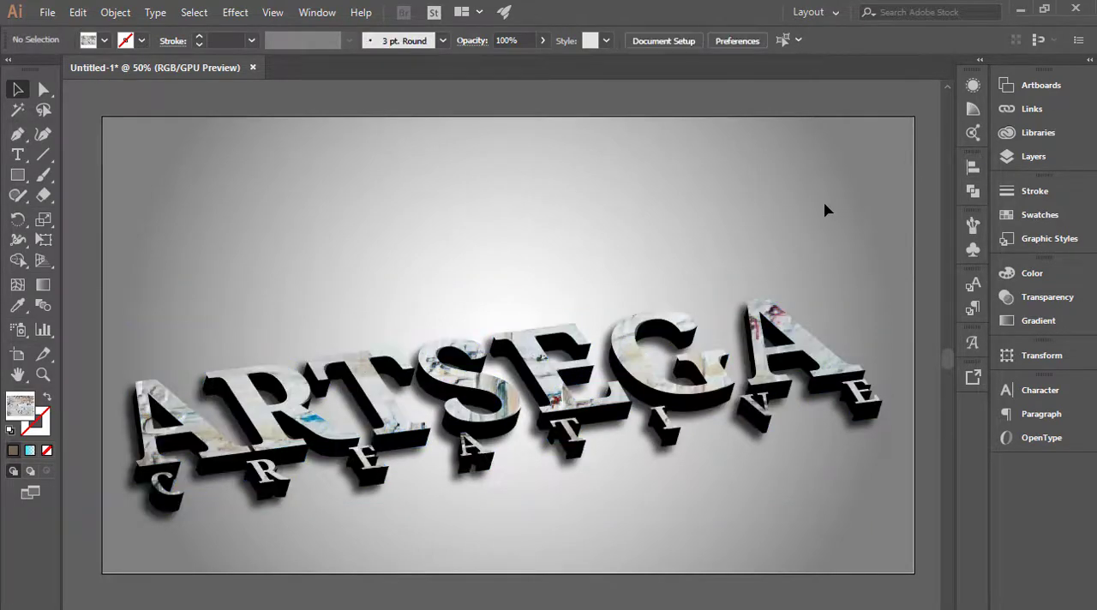
Select the textured front faces and nudge them slightly to the right to line up with the black extruded sides.
{"action": "scroll", "coordinate": [374, 420], "scroll_direction": "up", "scroll_amount": 2}
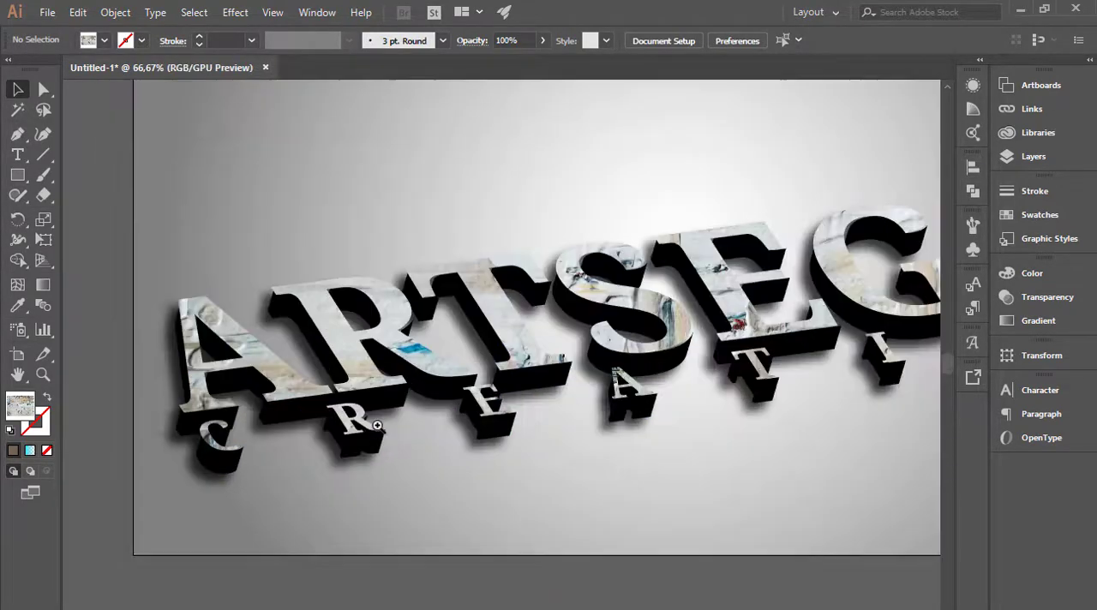
{"action": "left_click_drag", "start_coordinate": [368, 288], "coordinate": [384, 276]}
{"action": "scroll", "coordinate": [429, 323], "scroll_direction": "up", "scroll_amount": 2}
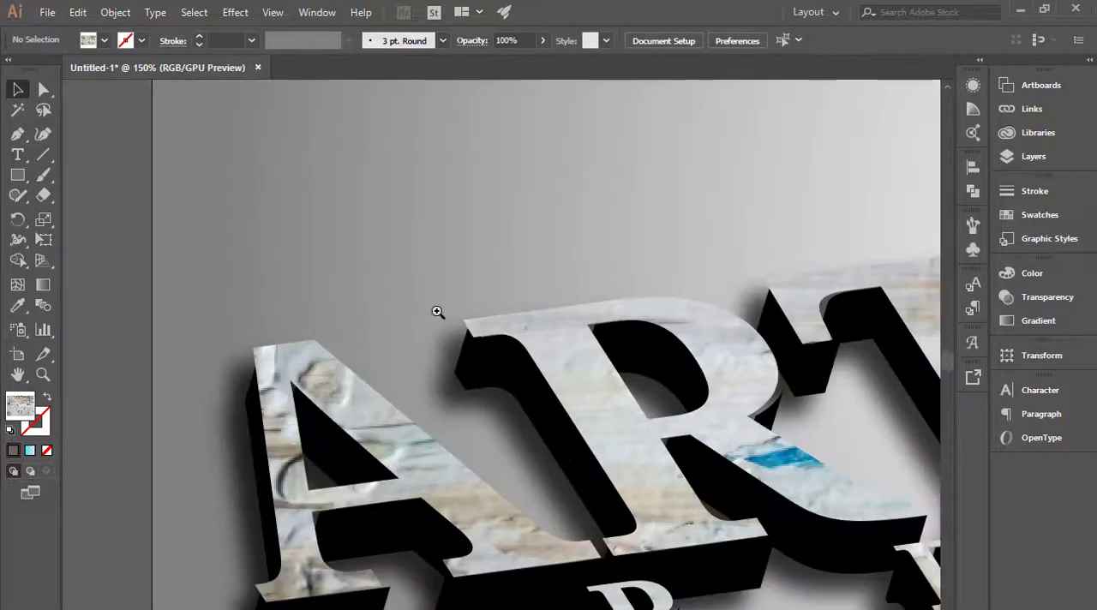
{"action": "left_click_drag", "start_coordinate": [515, 315], "coordinate": [539, 320]}
{"action": "left_click", "coordinate": [578, 274]}
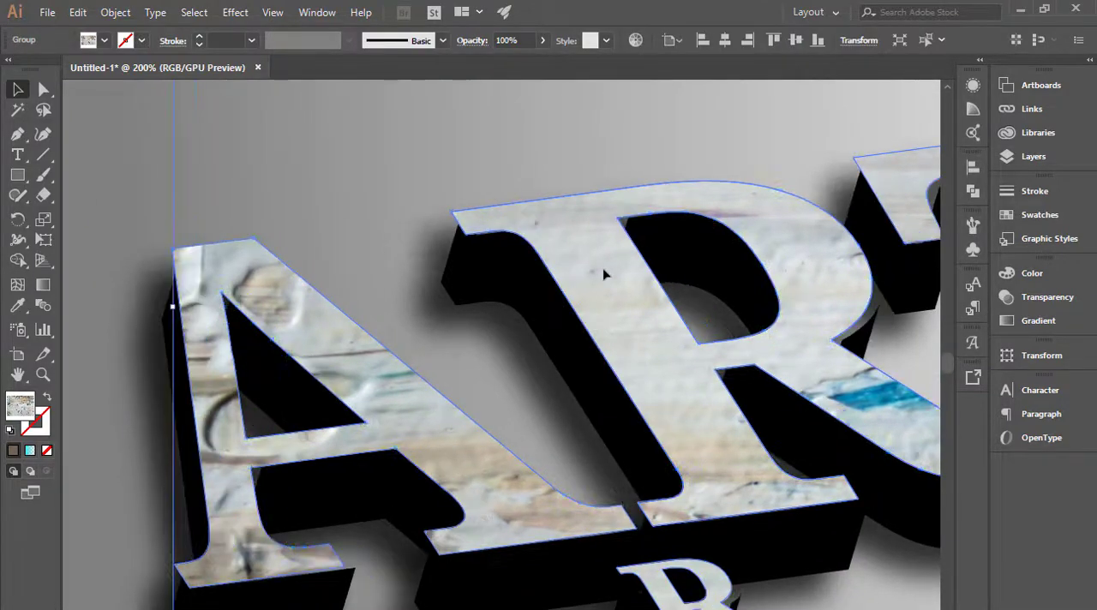
{"action": "key", "text": "Right"}
{"action": "key", "text": "Right"}
{"action": "key", "text": "Right"}
{"action": "key", "text": "Right"}
{"action": "key", "text": "Right"}
{"action": "key", "text": "Right"}
{"action": "key", "text": "Right"}
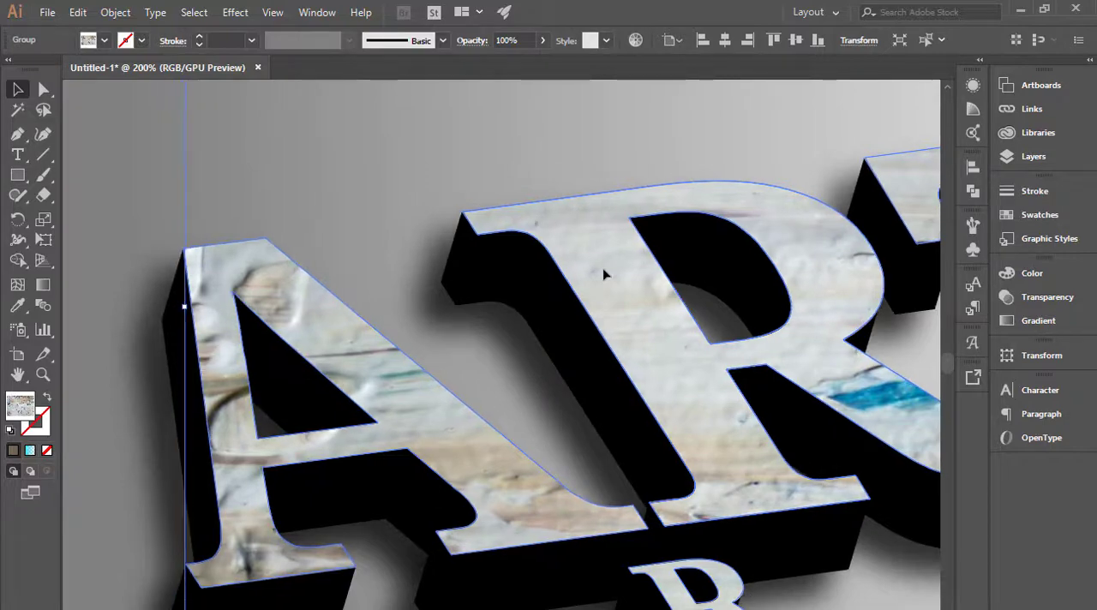
{"action": "key", "text": "Left"}
{"action": "key", "text": "Left"}
{"action": "left_click", "coordinate": [499, 362]}
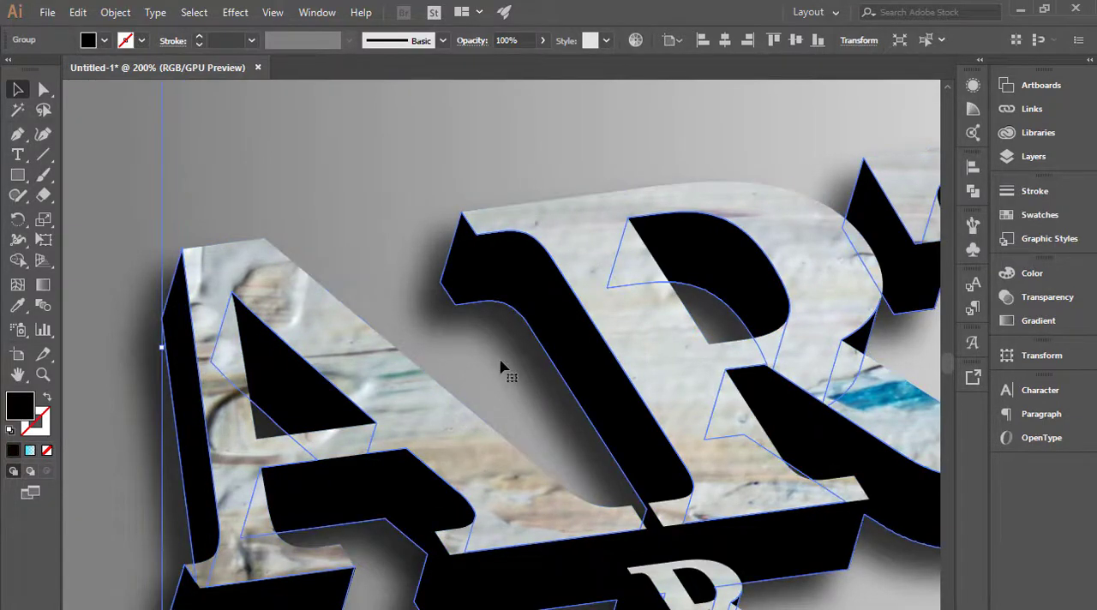
{"action": "left_click", "coordinate": [547, 341], "text": "ctrl+alt"}
{"action": "left_click", "coordinate": [547, 341], "text": "ctrl+alt"}
{"action": "left_click", "coordinate": [546, 341], "text": "ctrl+alt"}
{"action": "left_click", "coordinate": [547, 341], "text": "ctrl+alt"}
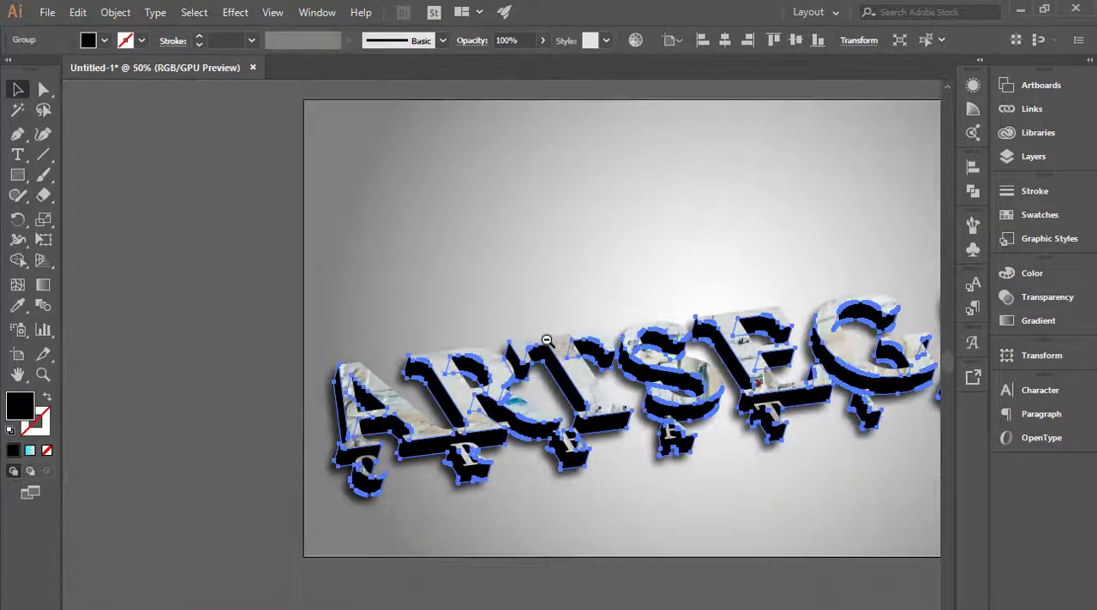
{"action": "left_click", "coordinate": [588, 526]}
{"action": "left_click", "coordinate": [627, 461], "text": "ctrl+alt"}
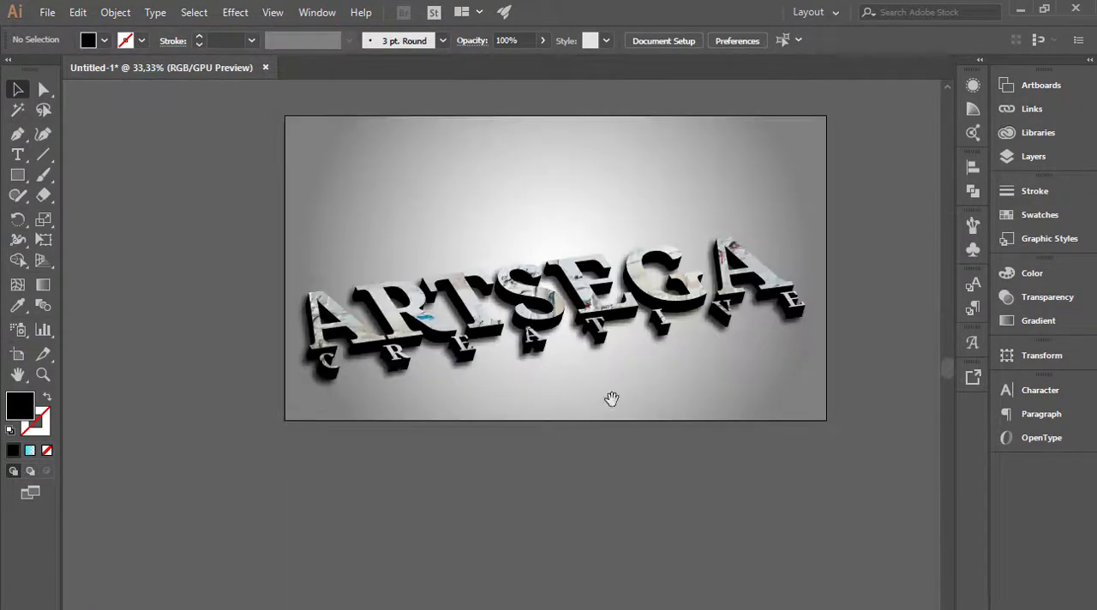